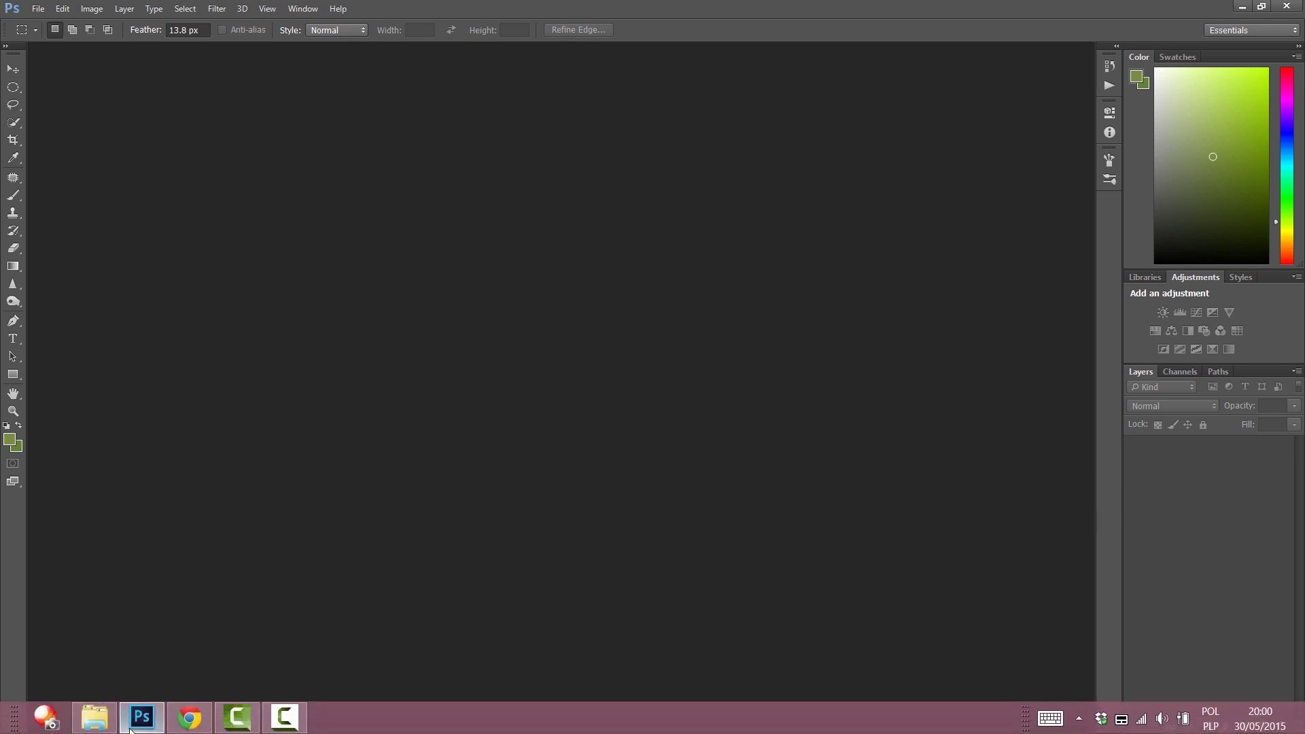
- Bring the Chrome window with the Skillfeed high-end beauty retouching course (24 lessons) to the front
click(190, 721)
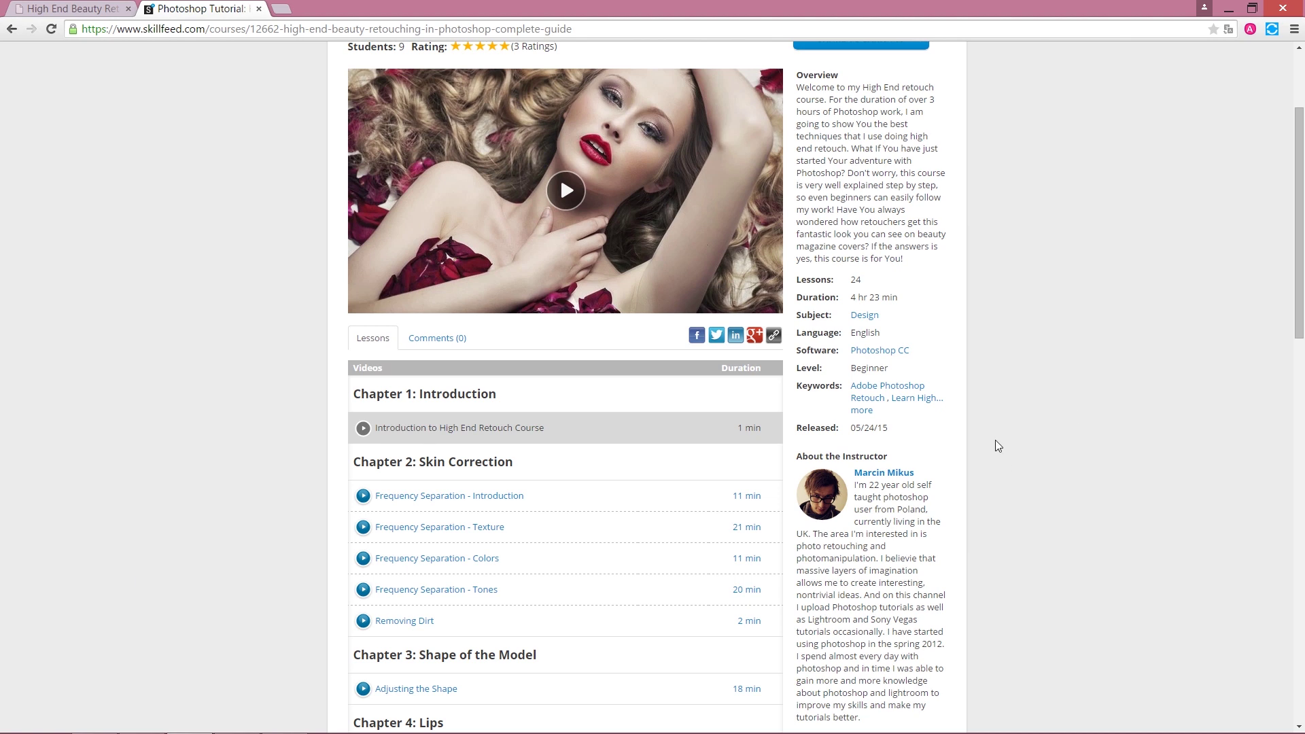
- Scroll the Skillfeed course page, then return to the empty Photoshop workspace
drag(1298, 229, 1296, 263)
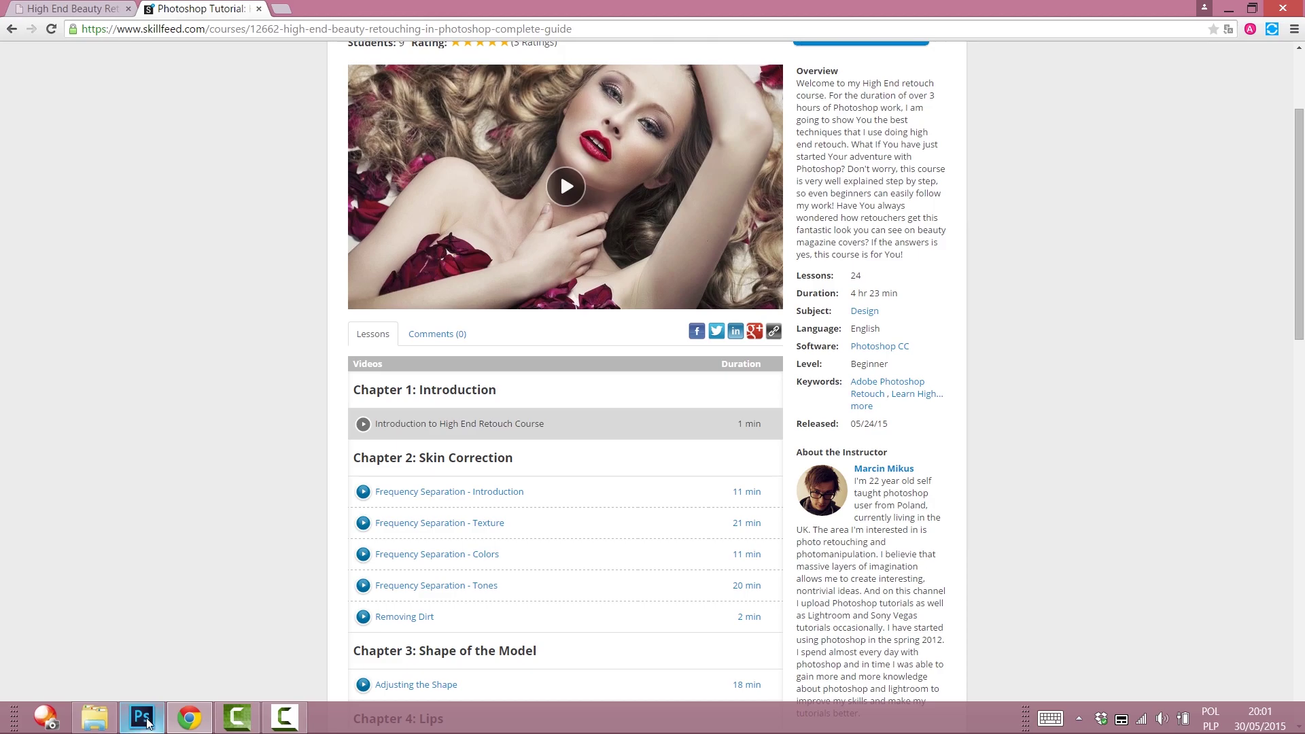
click(155, 717)
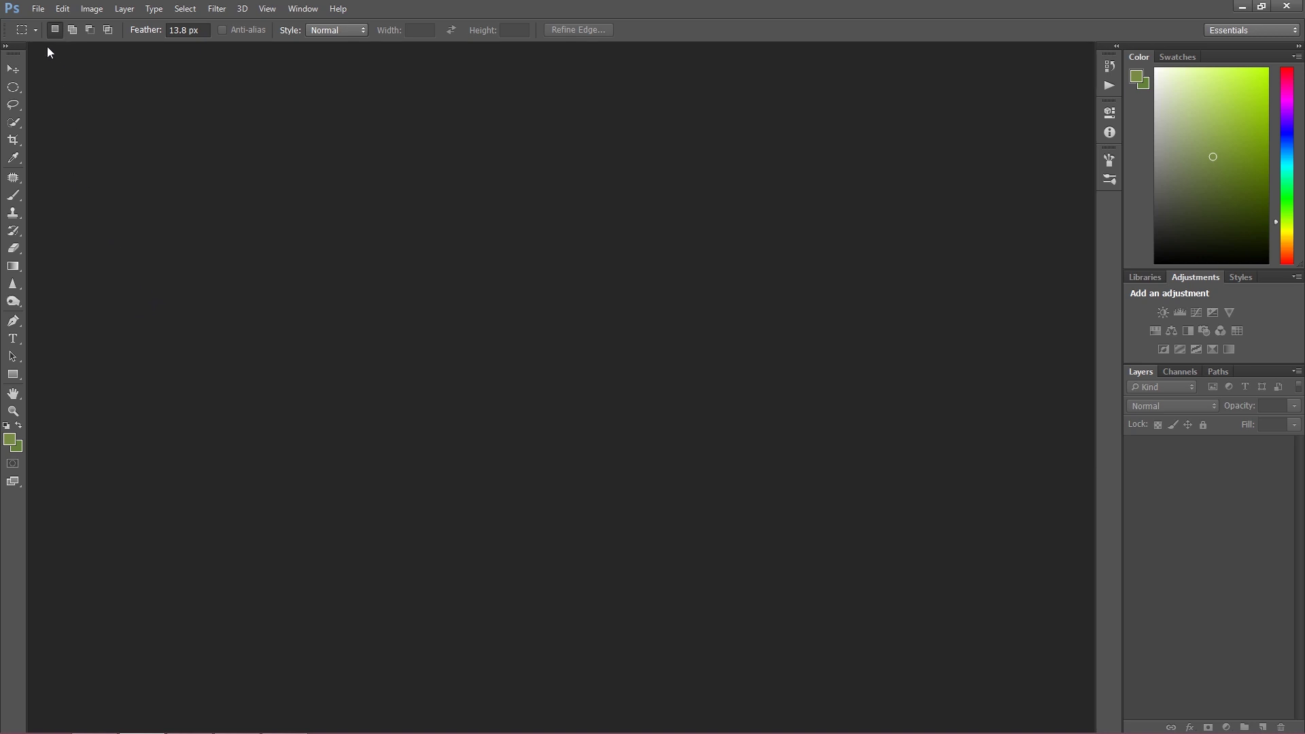
- Launch Adobe Bridge from Photoshop's File menu to browse the desktop stocks folder
click(38, 9)
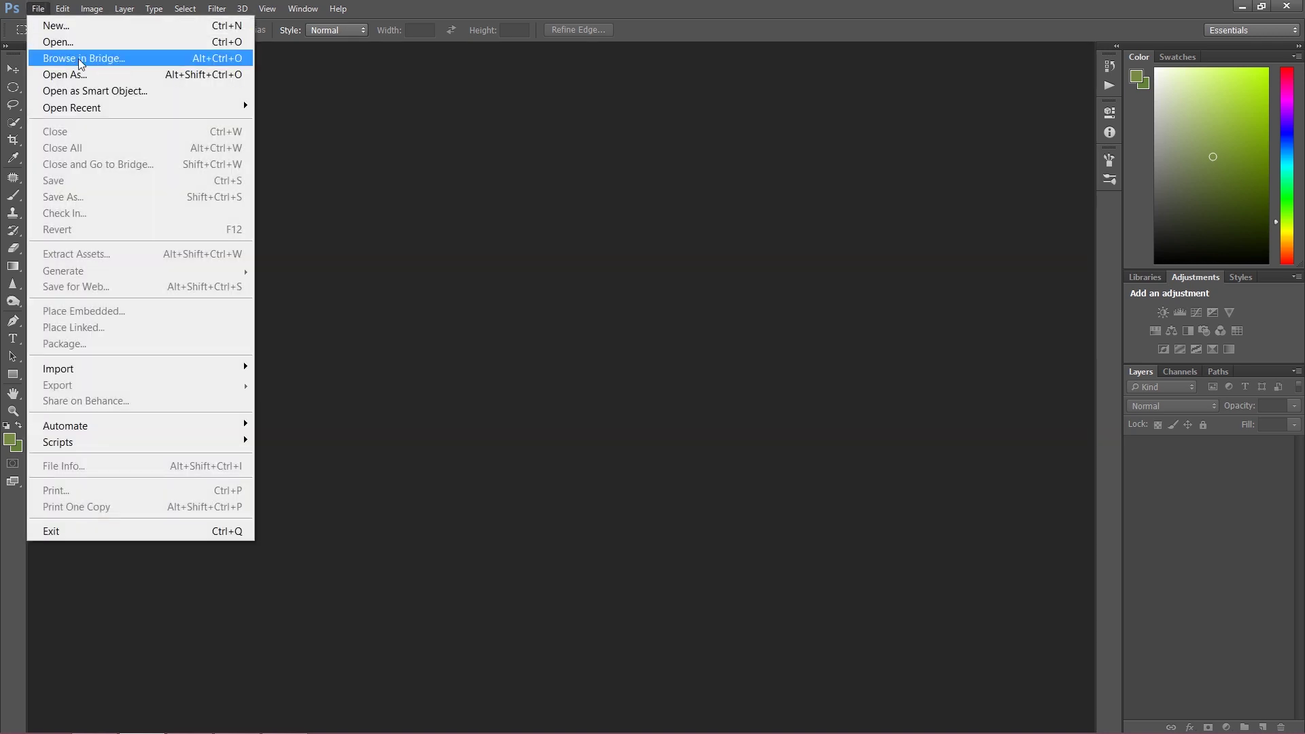
click(86, 60)
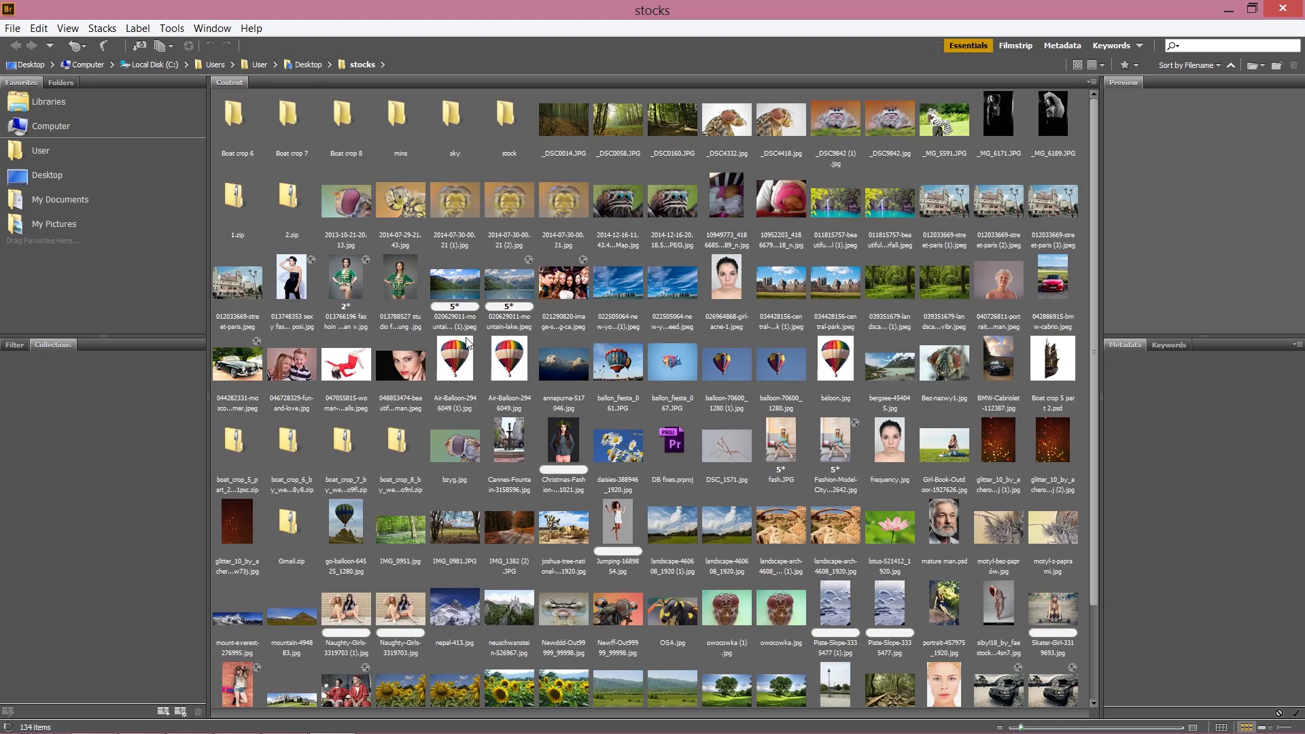
- Preview the model, forest, rock arch and sunflower stocks, ending on the central park skyline
click(291, 279)
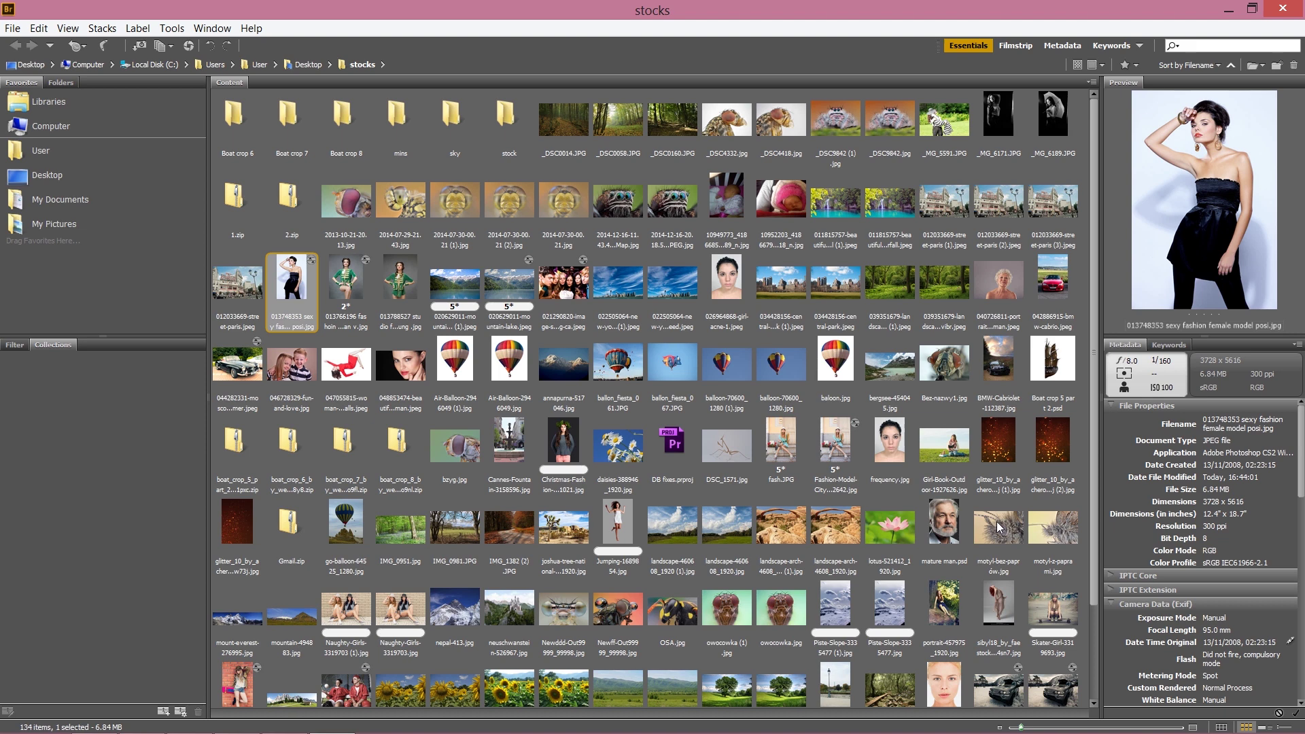
click(883, 288)
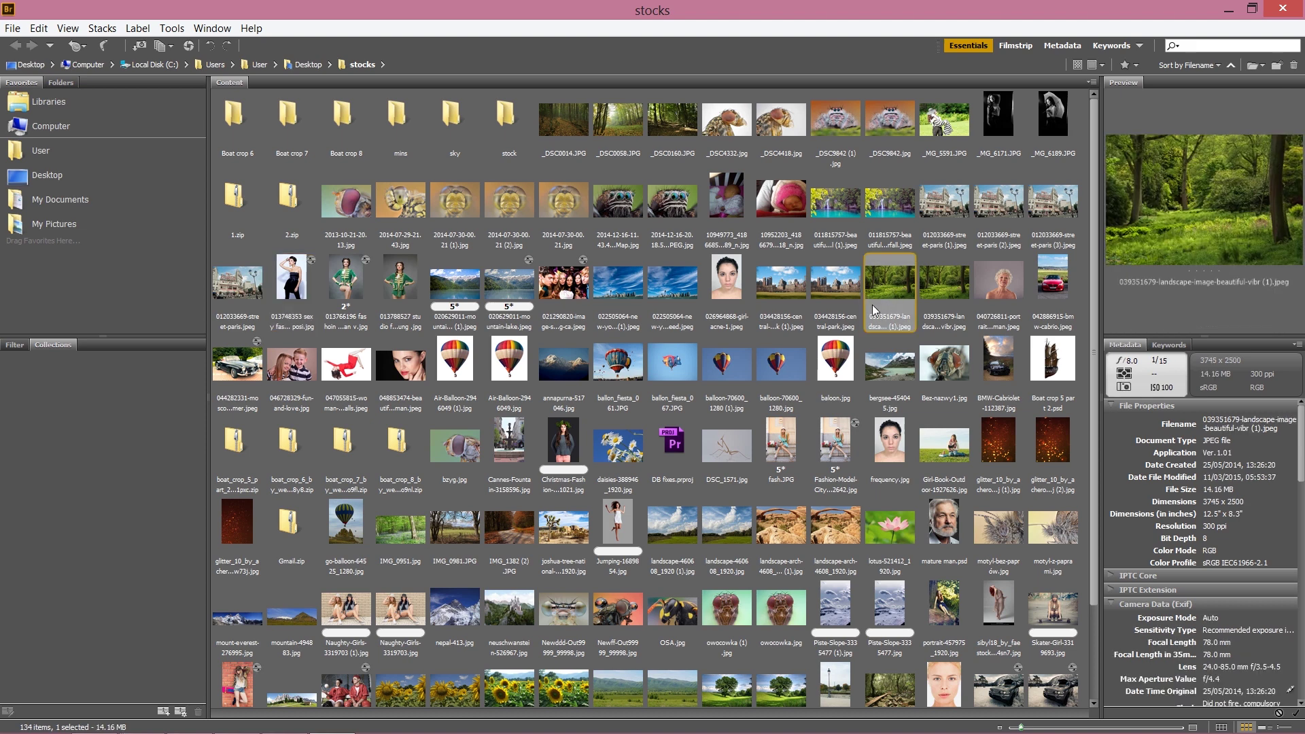
click(788, 536)
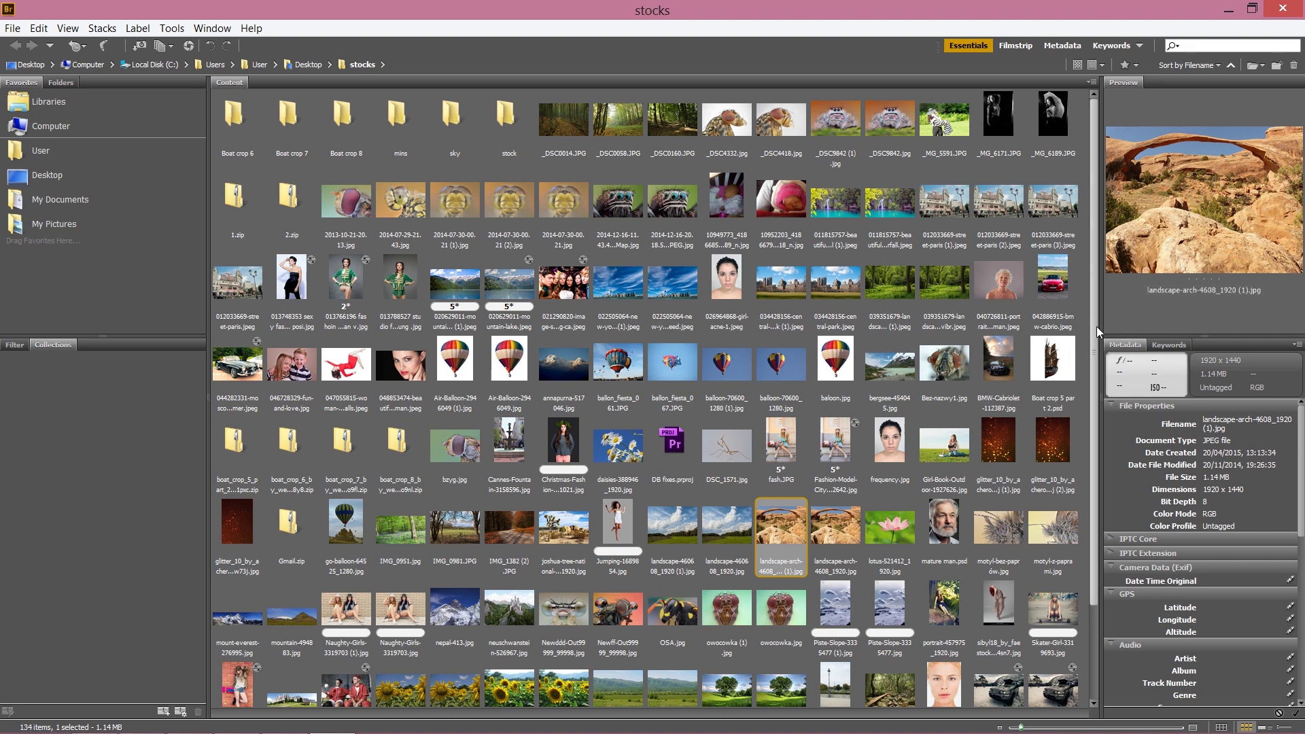
scroll(1094, 332, down, 3)
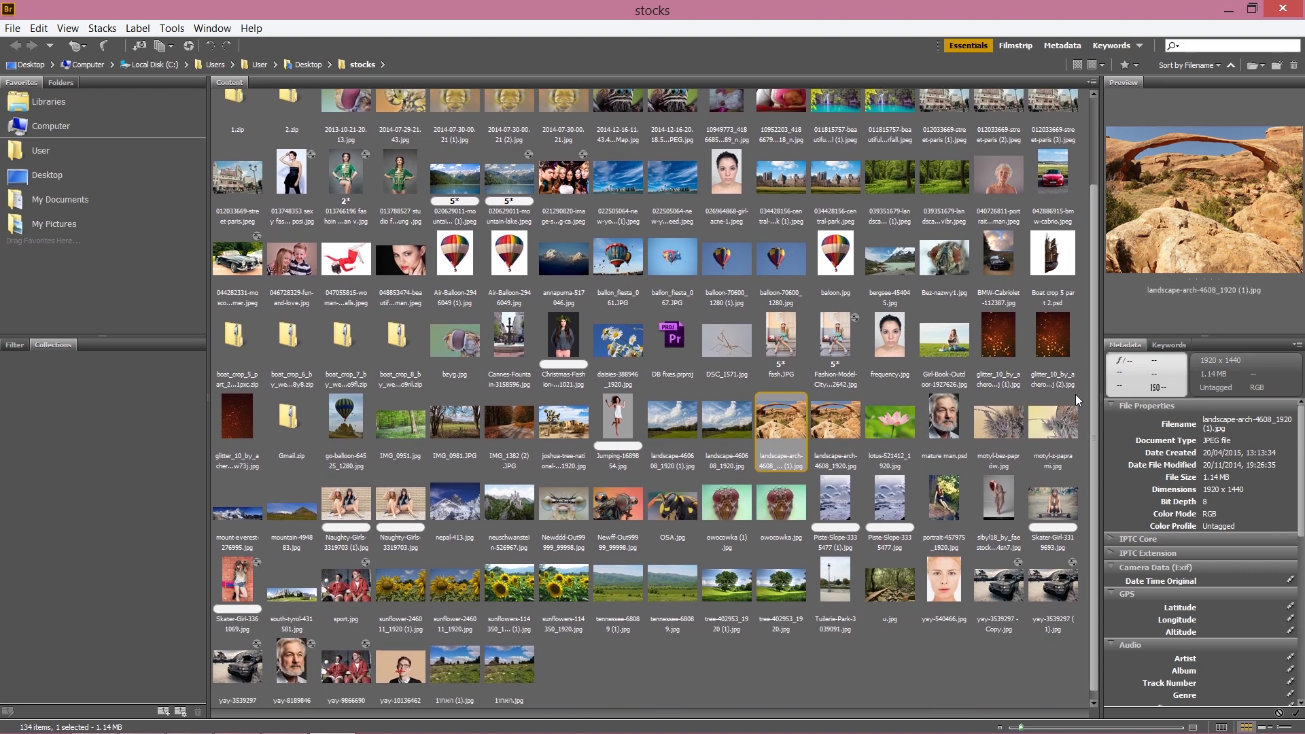
click(514, 577)
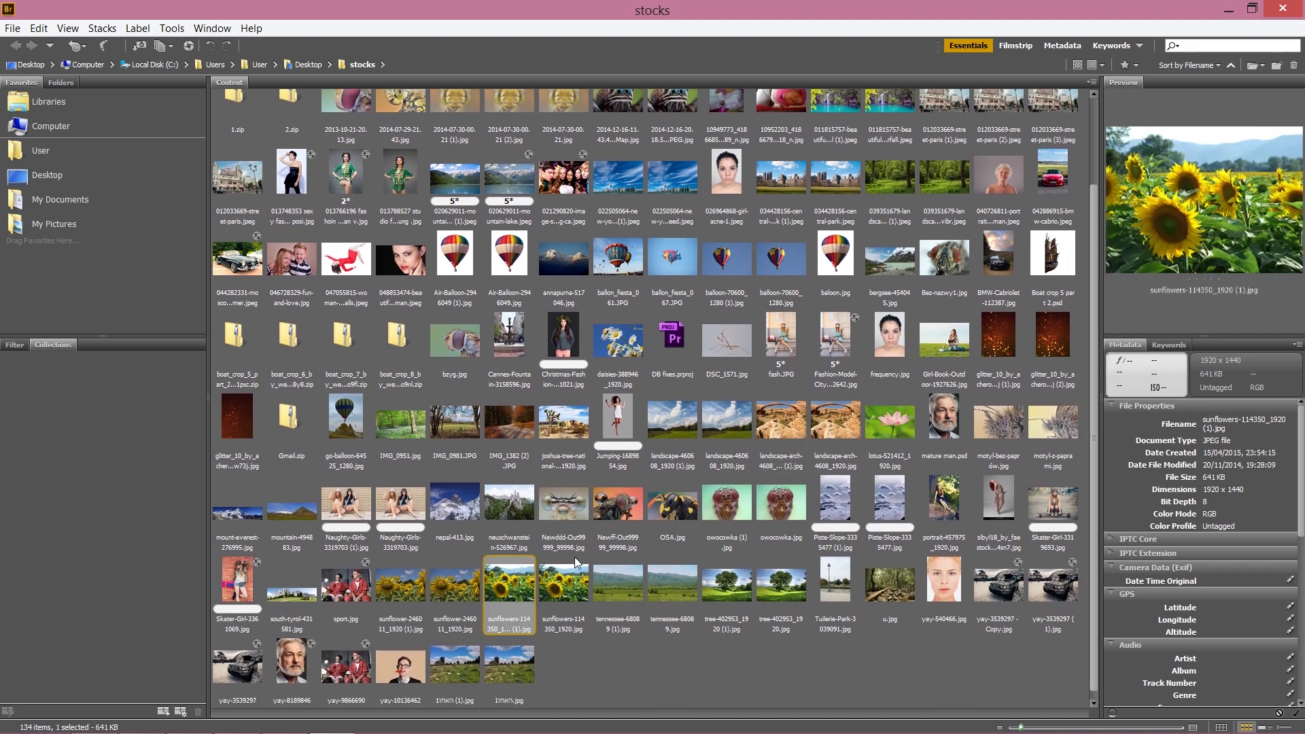
click(467, 591)
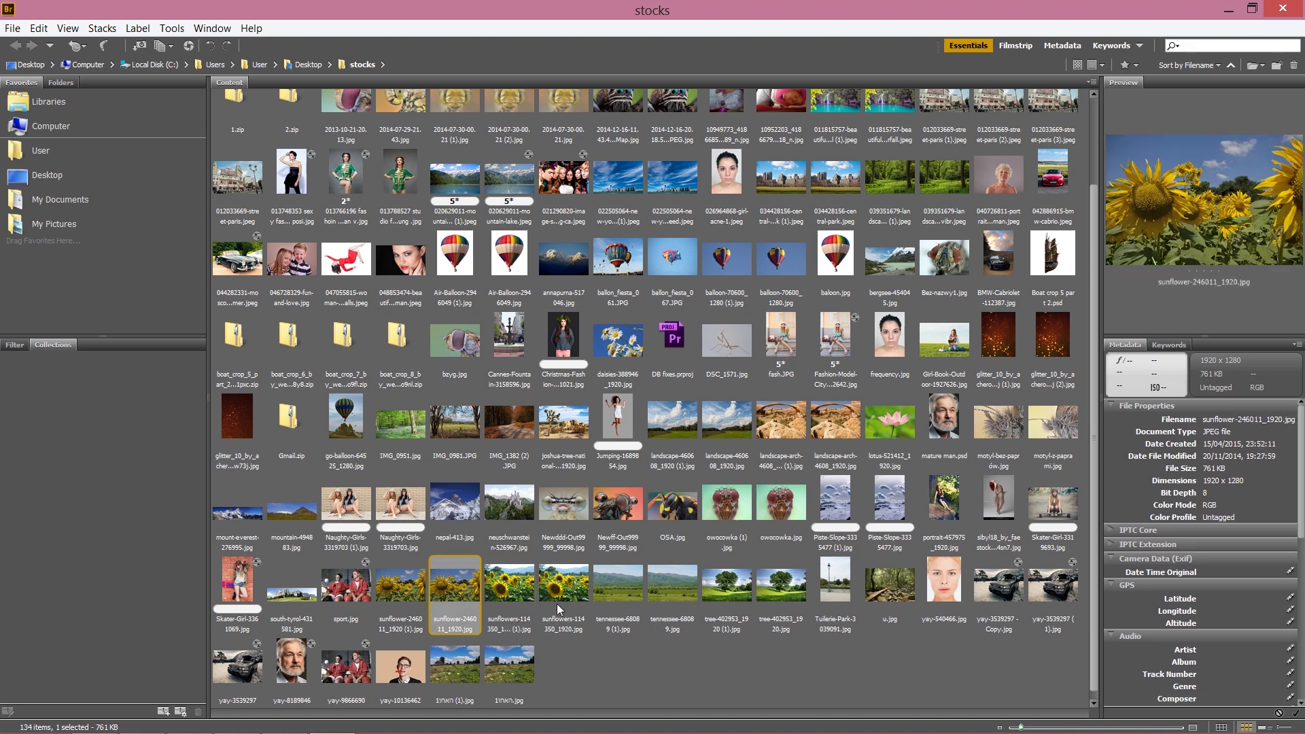
click(525, 584)
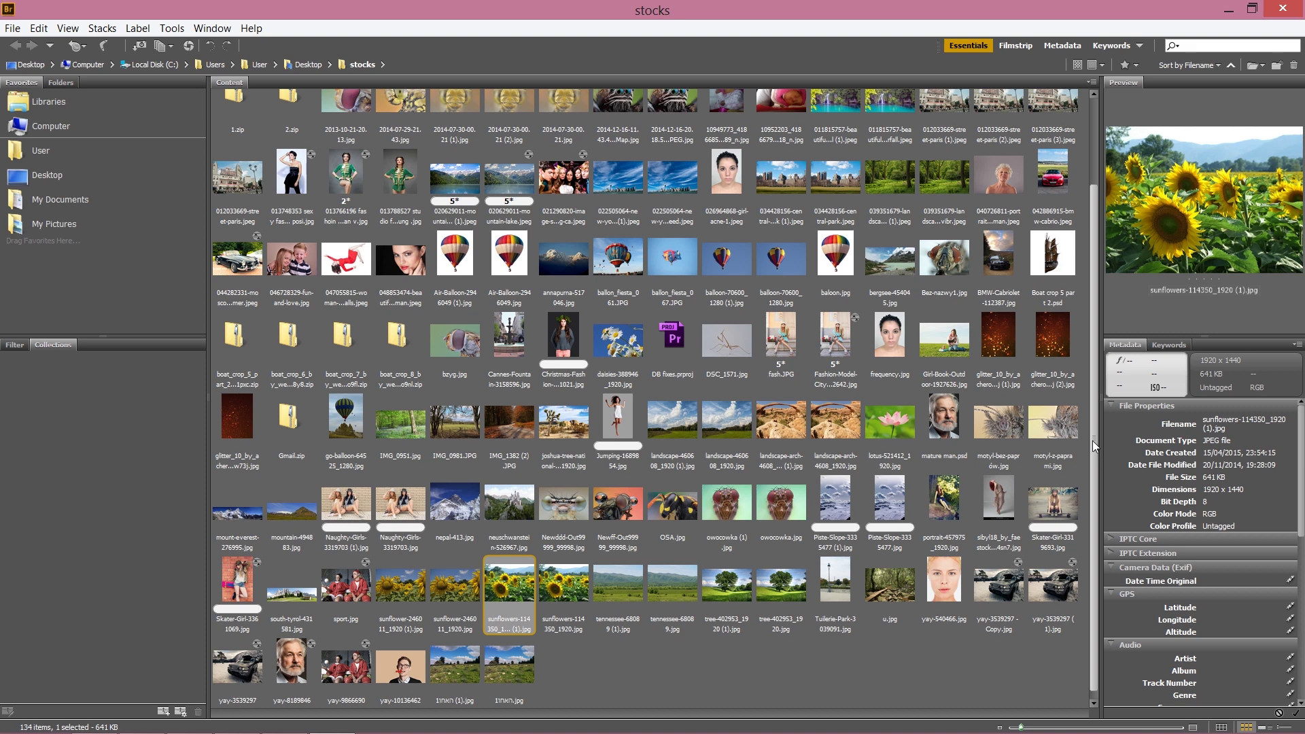
mouse_move(1091, 440)
mouse_down()
mouse_move(1086, 344)
mouse_move(1105, 455)
mouse_up()
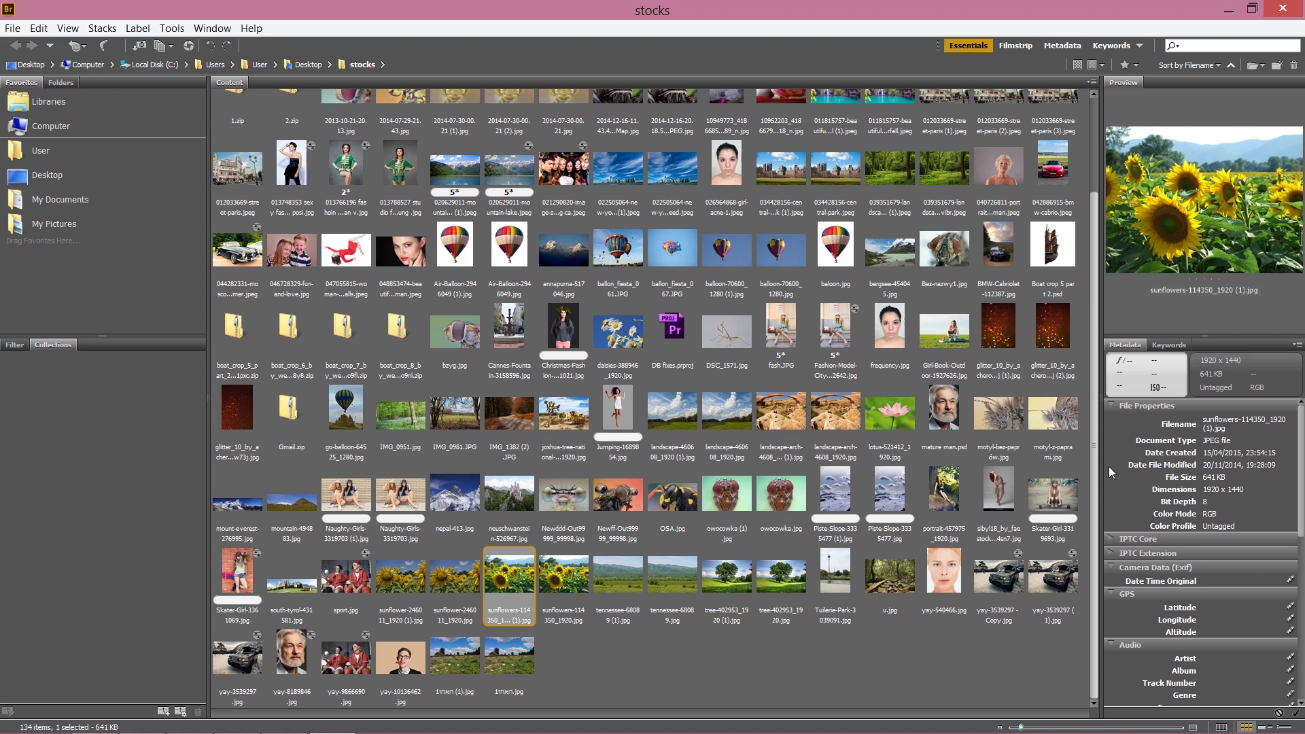
drag(1108, 467, 1098, 354)
click(853, 289)
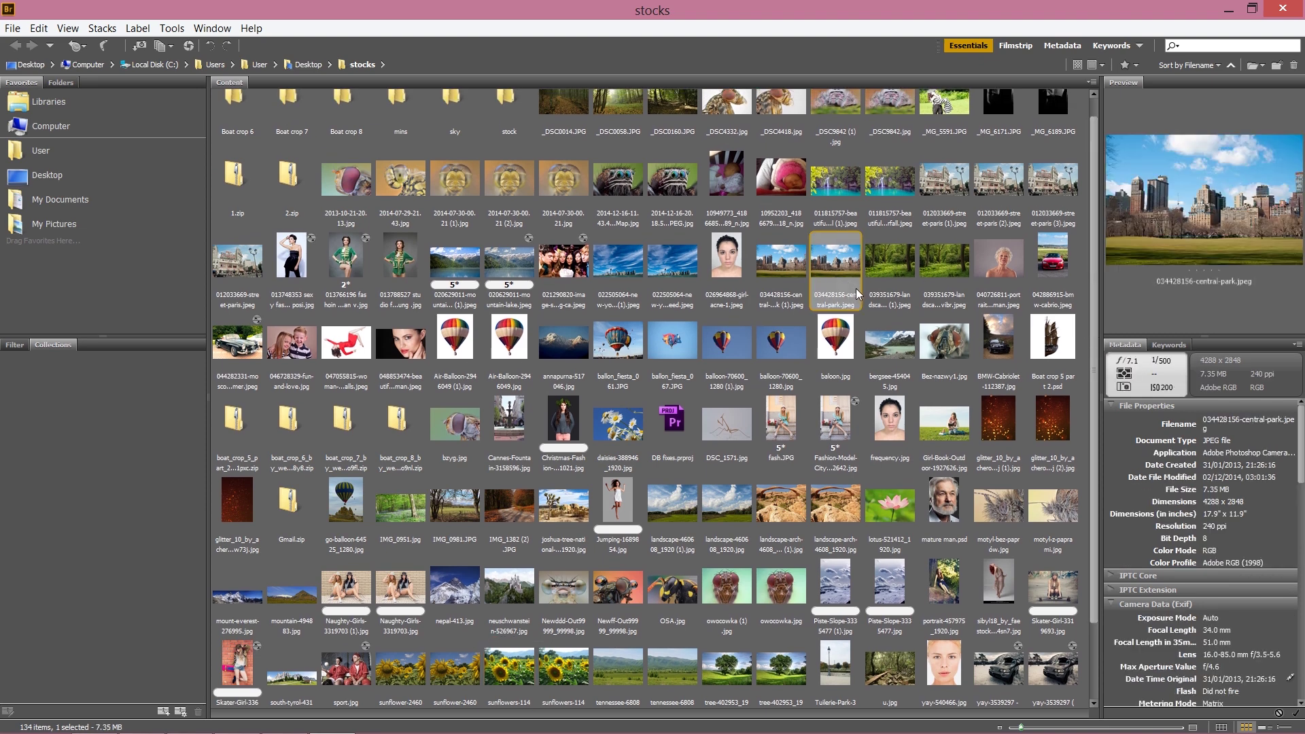
- Select the central park (1) image together with the model photo and open both
click(791, 269)
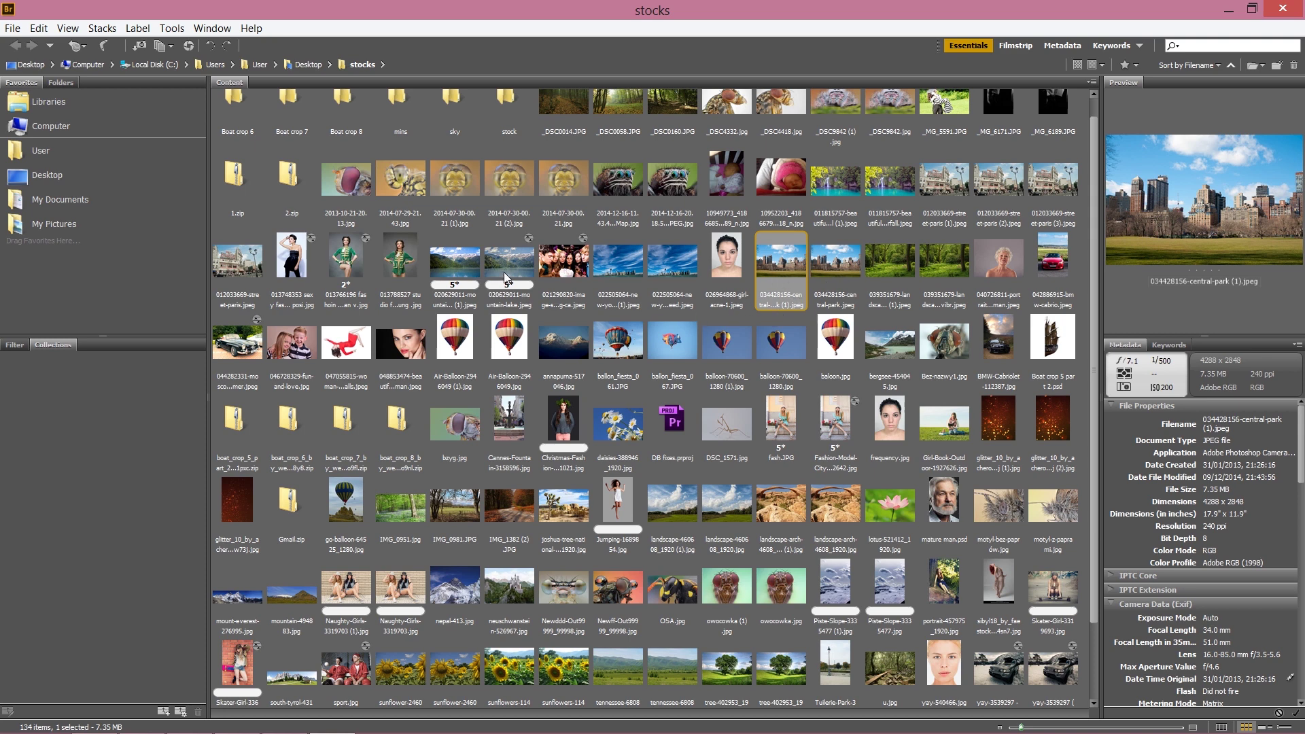
ctrl+click(305, 266)
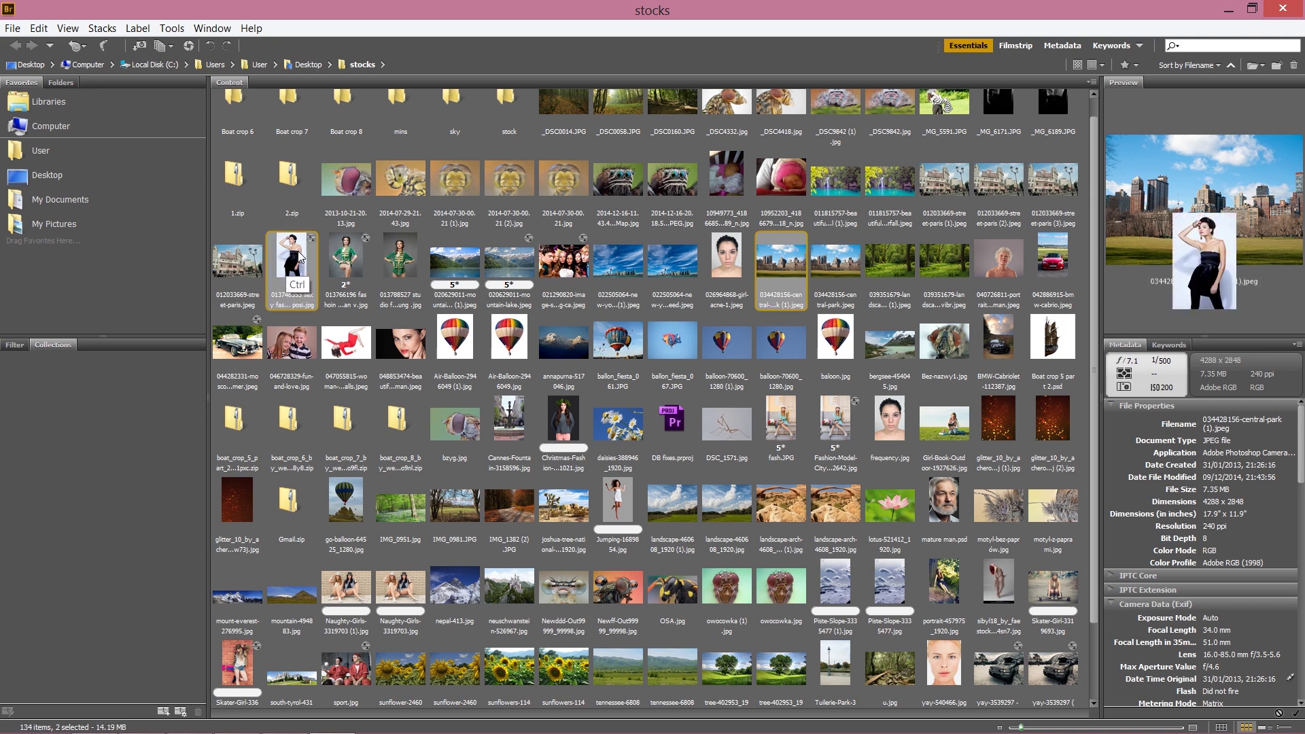
right_click(778, 258)
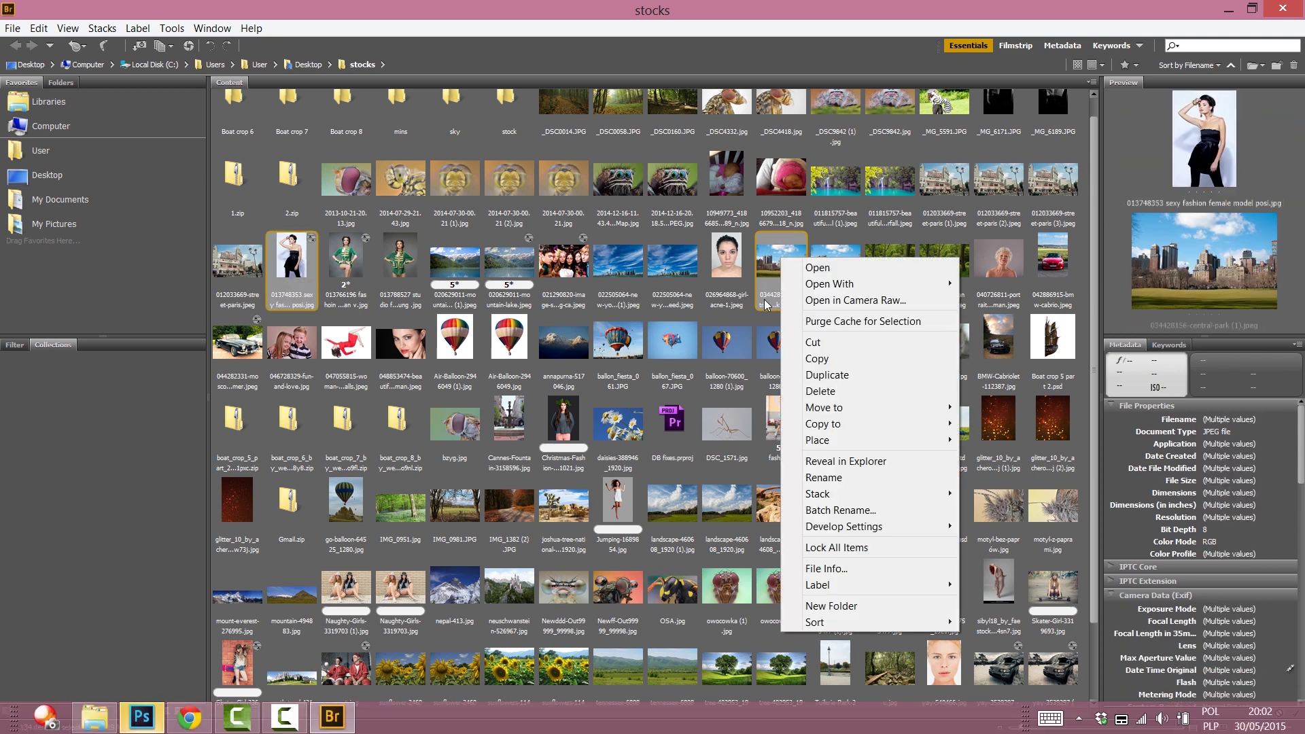
click(825, 269)
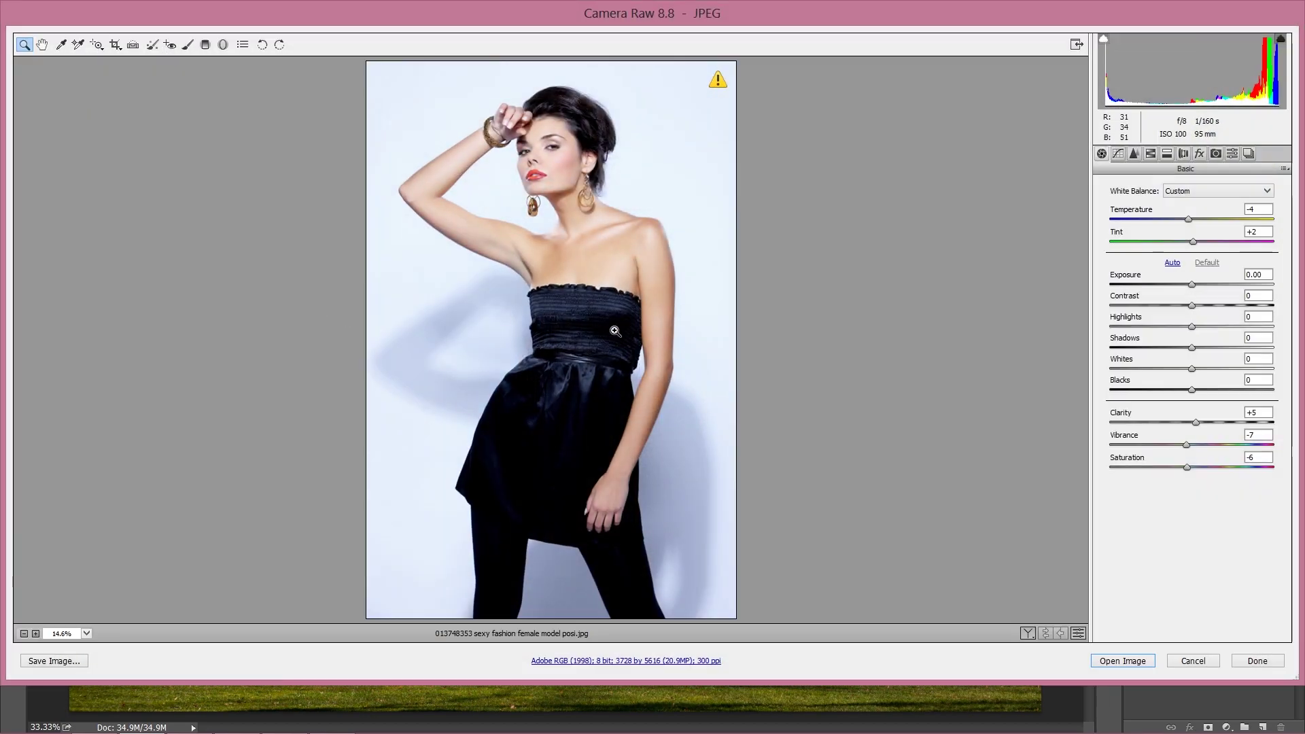
- Close Camera Raw 8.8 without changing the model photo's settings
click(1197, 658)
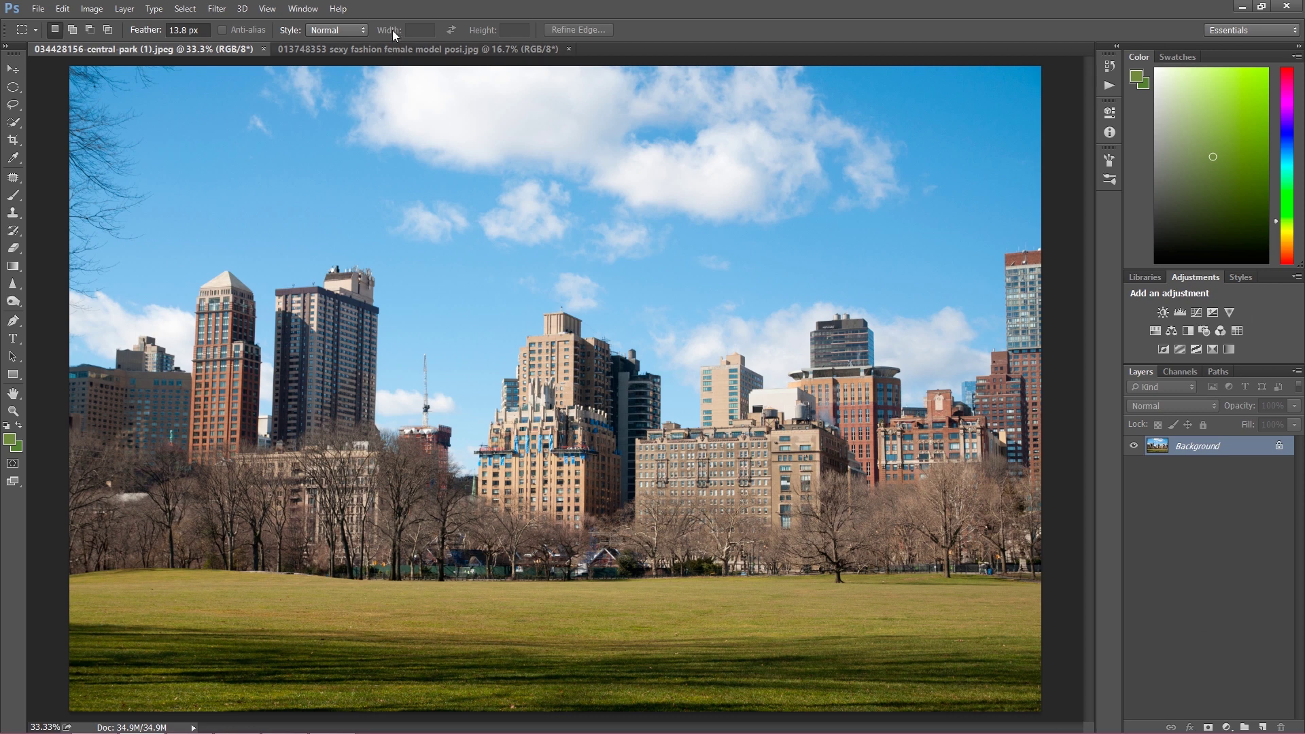
- On the model photo, Quick Select her body from head to legs plus the hair top
click(401, 52)
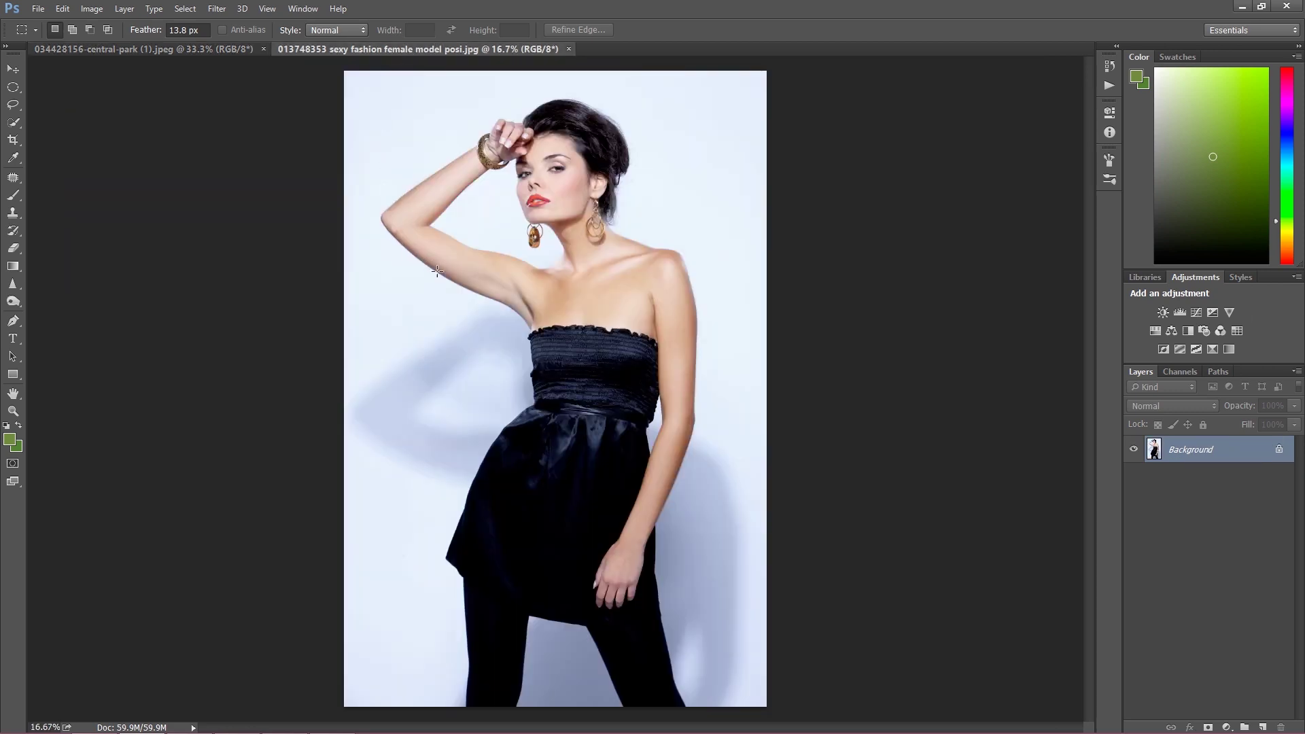
click(193, 50)
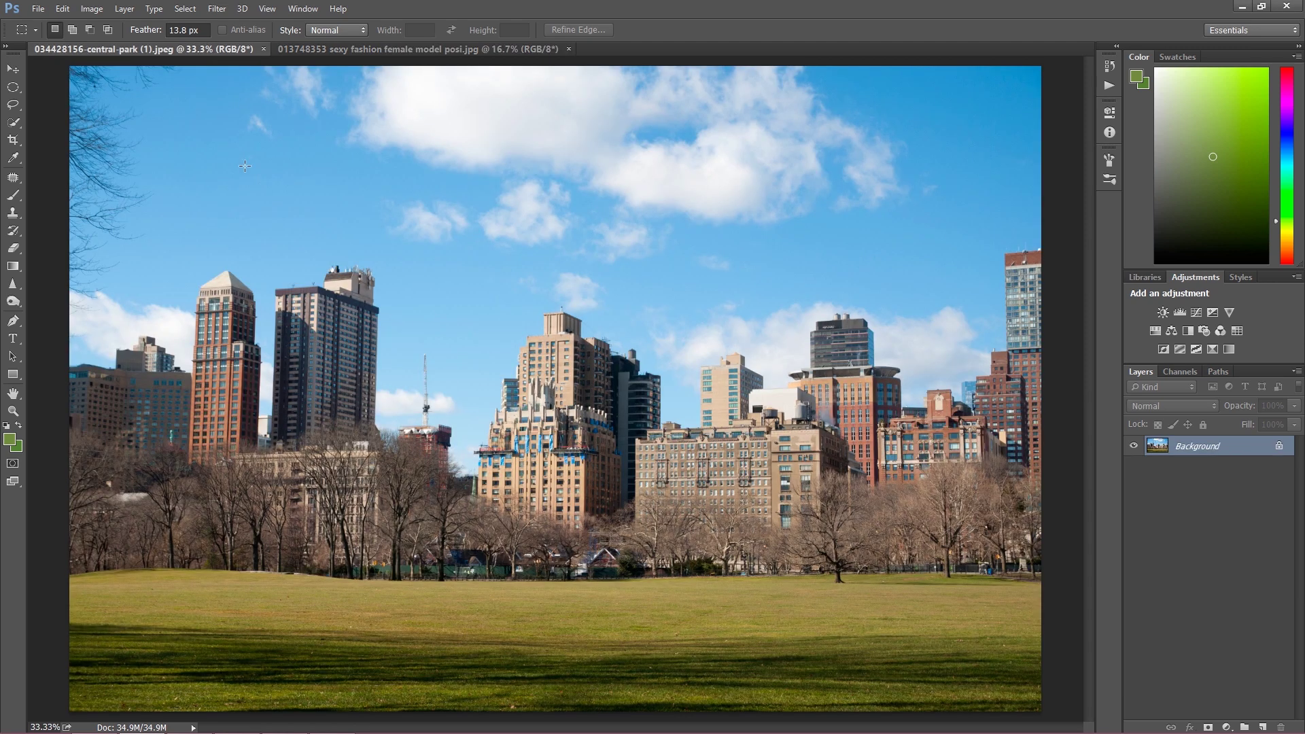
click(454, 47)
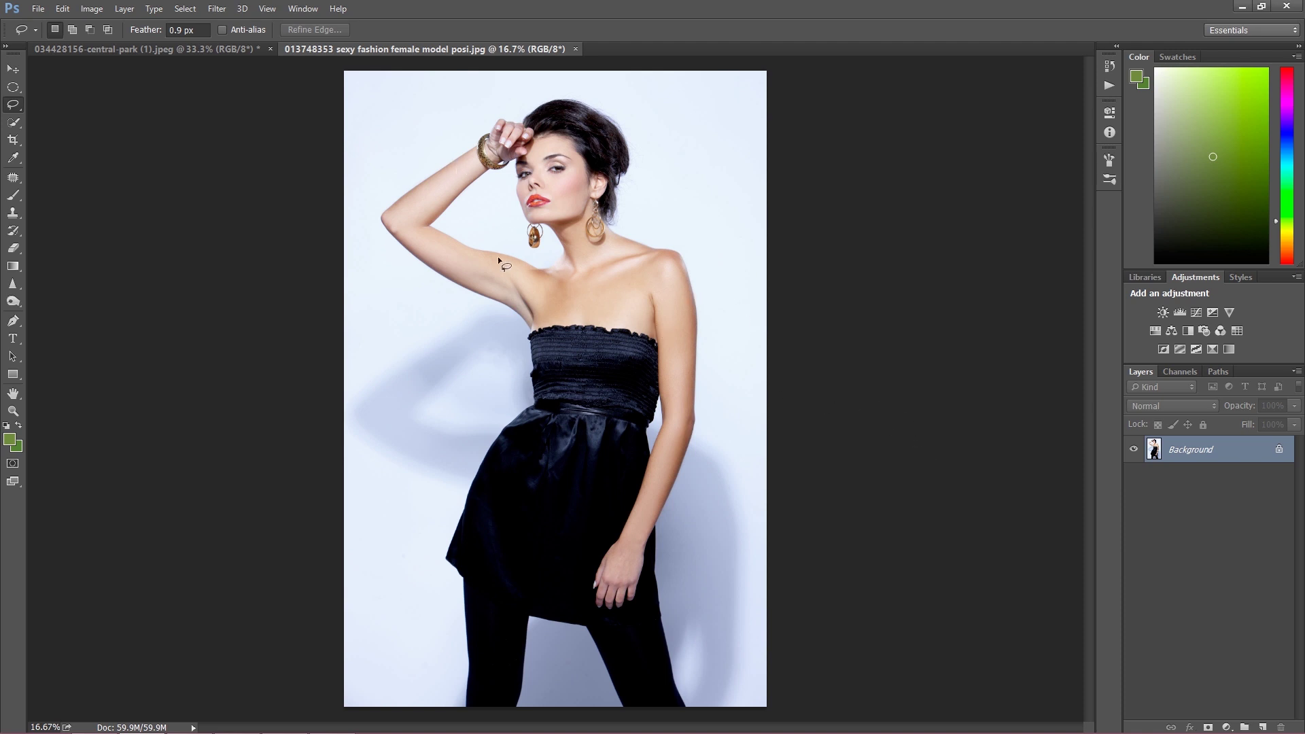
click(13, 123)
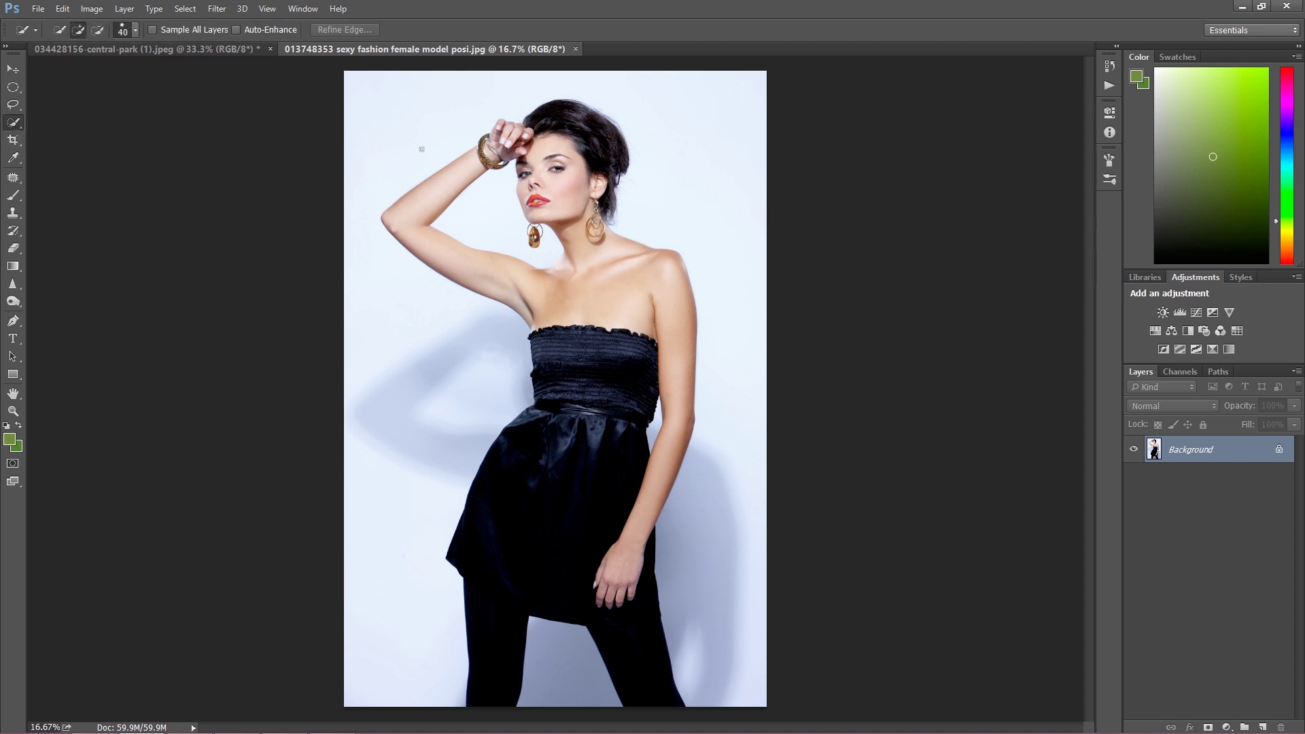
mouse_move(565, 146)
mouse_down()
mouse_move(590, 317)
mouse_move(568, 469)
mouse_move(544, 523)
mouse_up()
mouse_move(609, 364)
mouse_down()
mouse_move(577, 308)
mouse_move(565, 178)
mouse_up()
drag(548, 130, 595, 134)
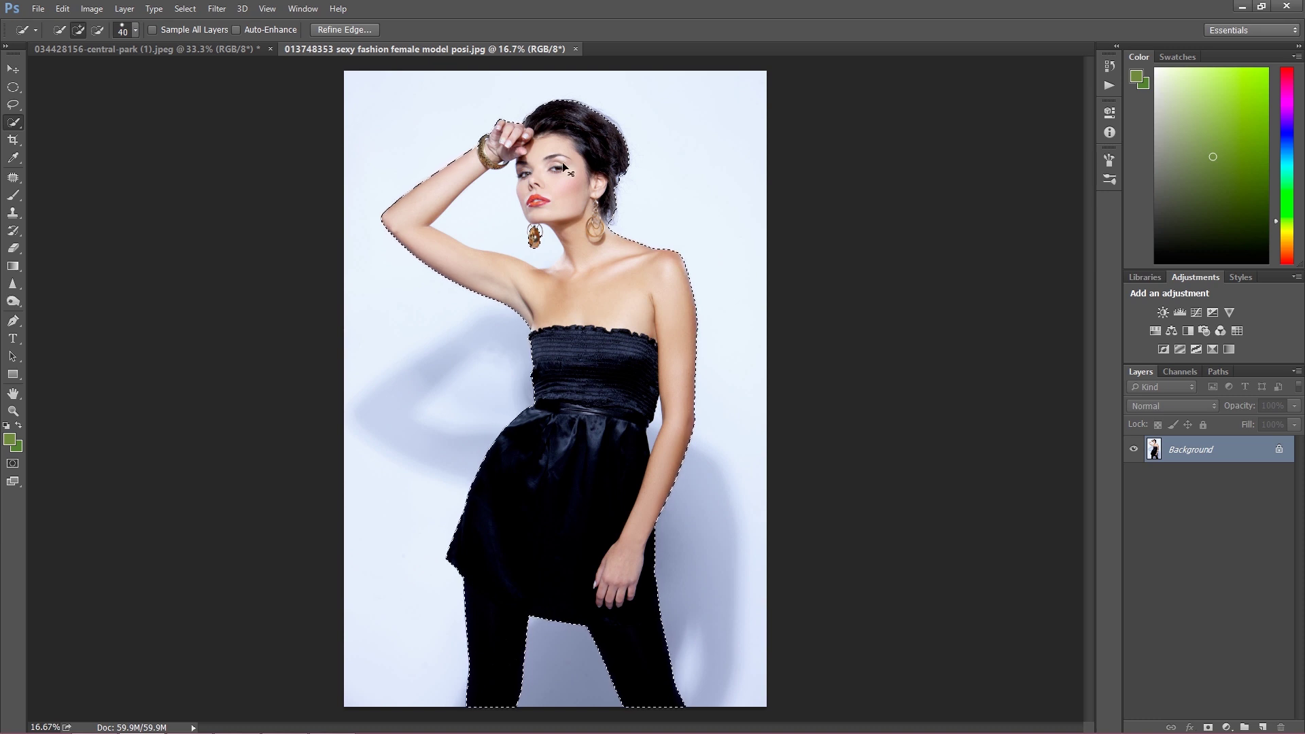
- Zoom in on her head and extend the selection at the hair top, neck and armpit
key(ctrl+plus)
key(ctrl+plus)
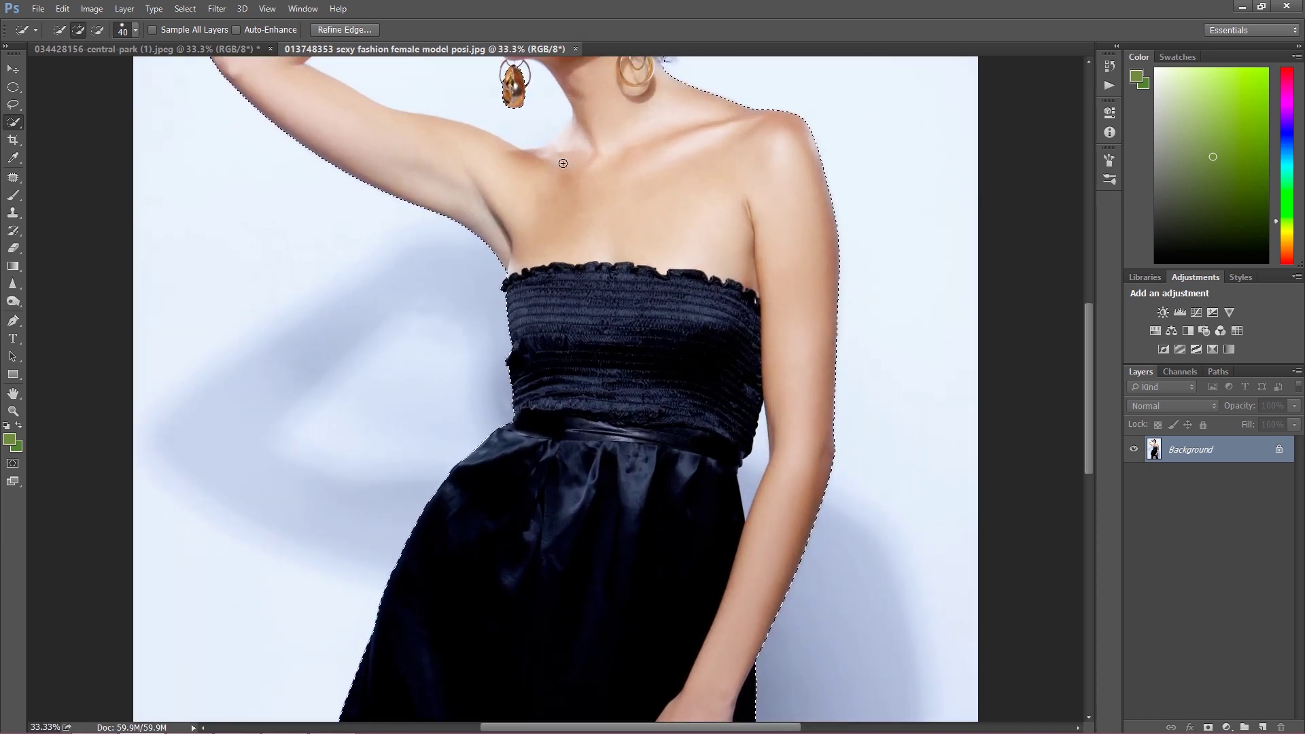
drag(713, 190, 730, 429)
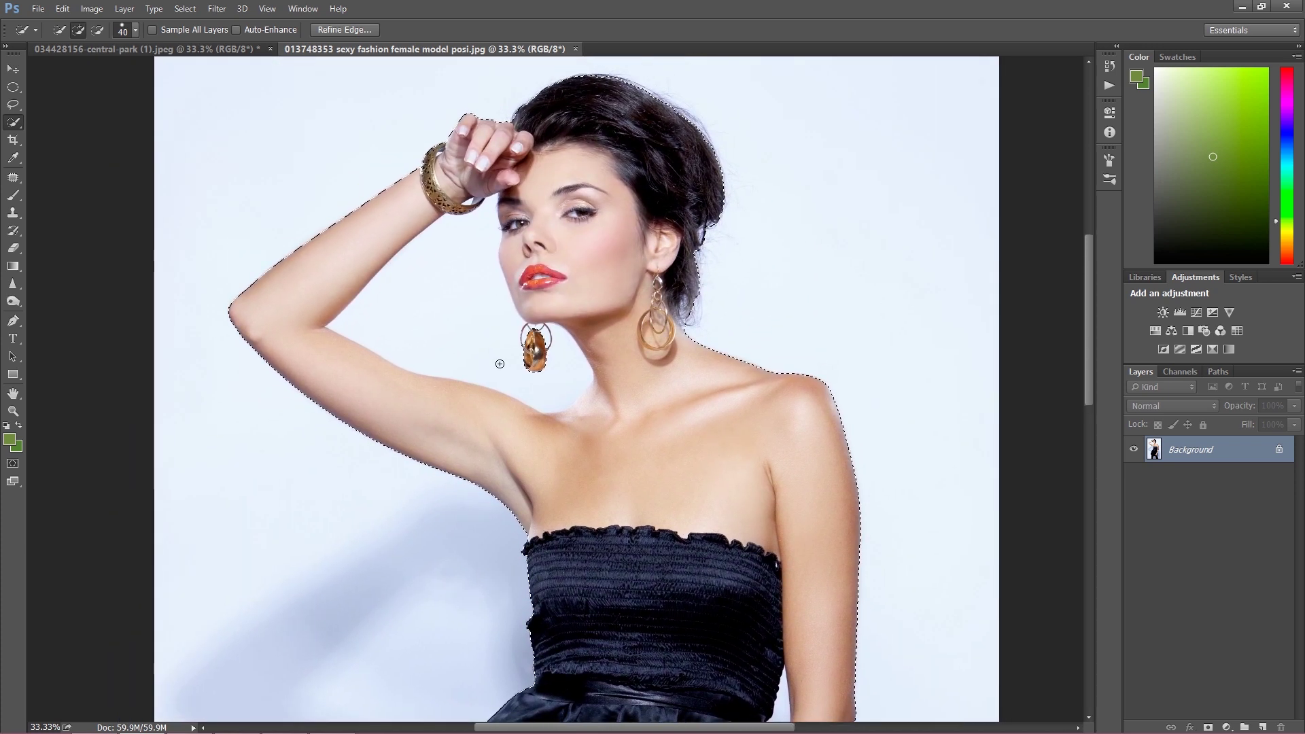
click(97, 30)
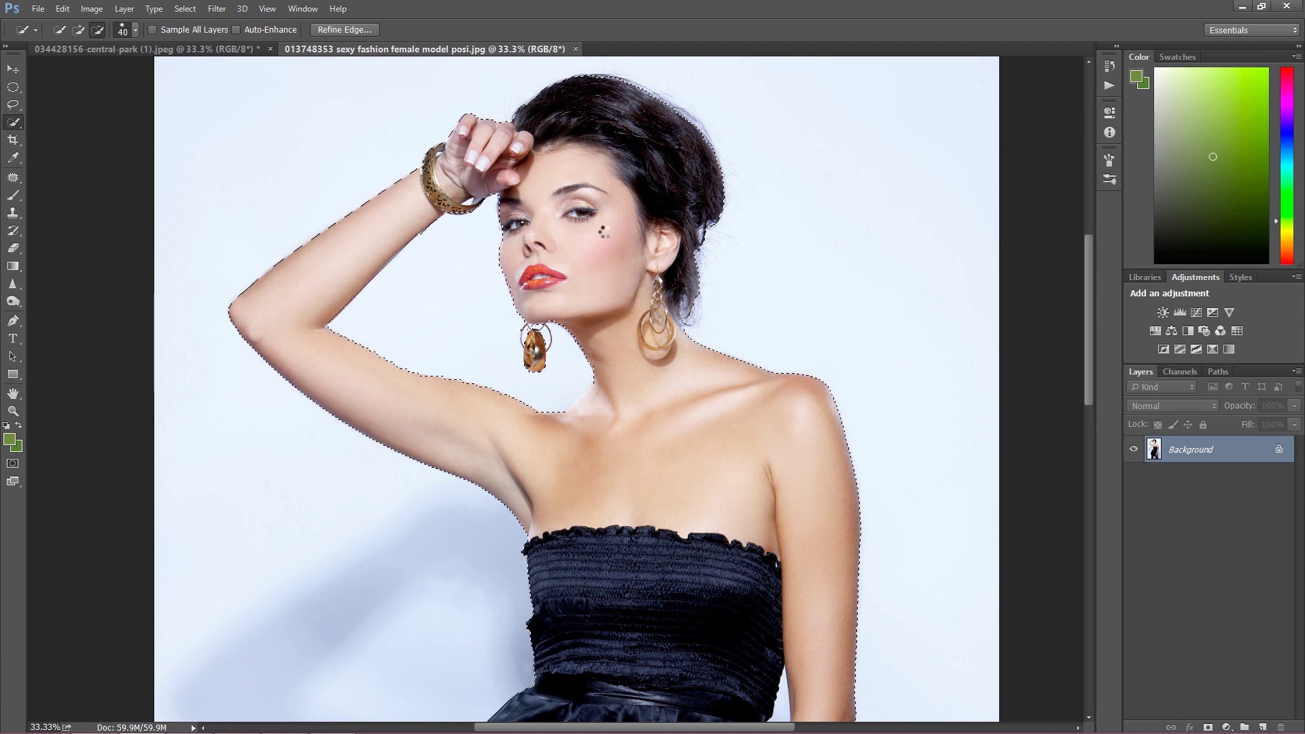
click(78, 29)
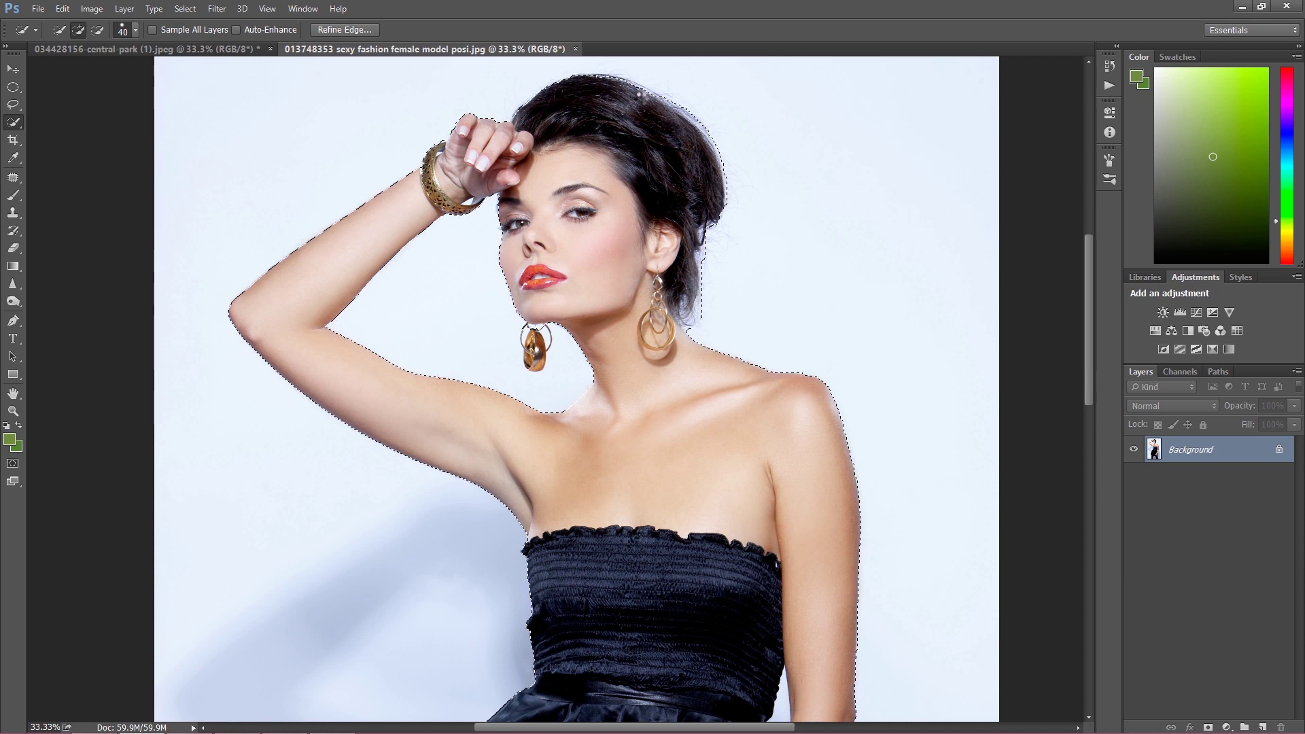
drag(628, 87, 660, 100)
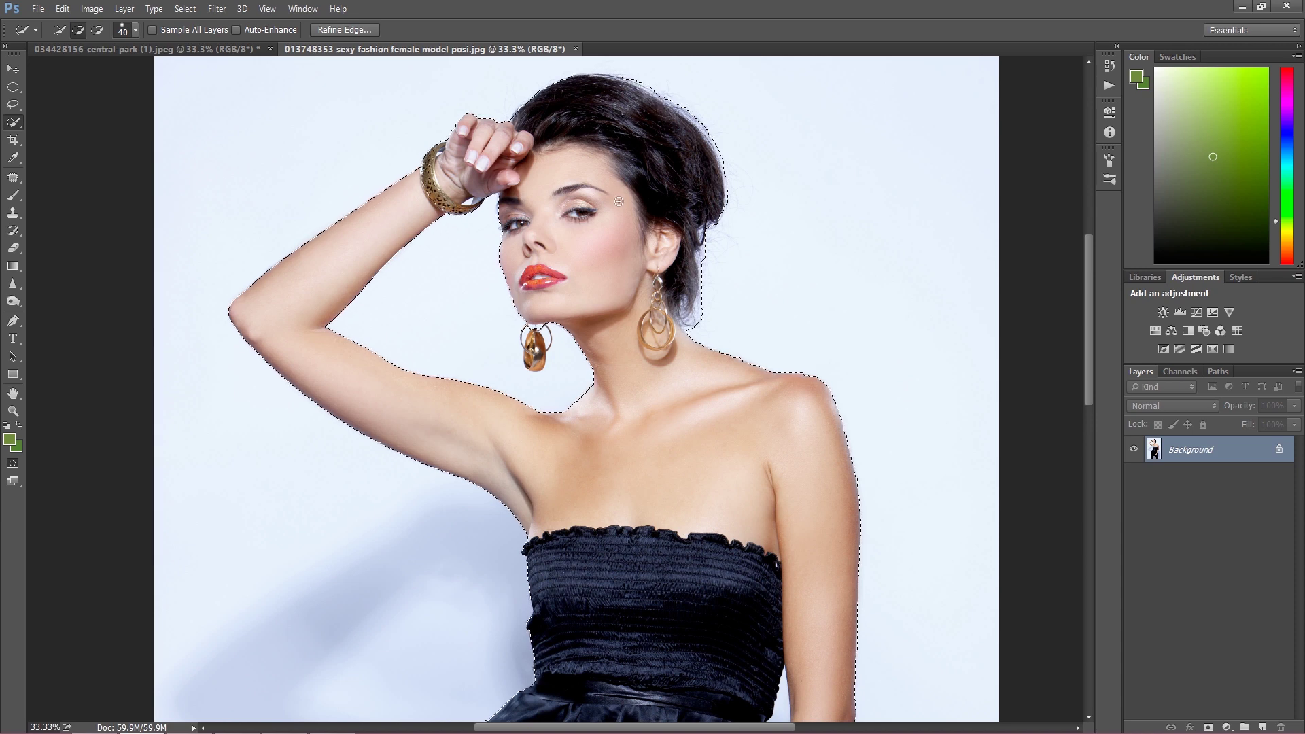
drag(619, 201, 621, 207)
click(574, 256)
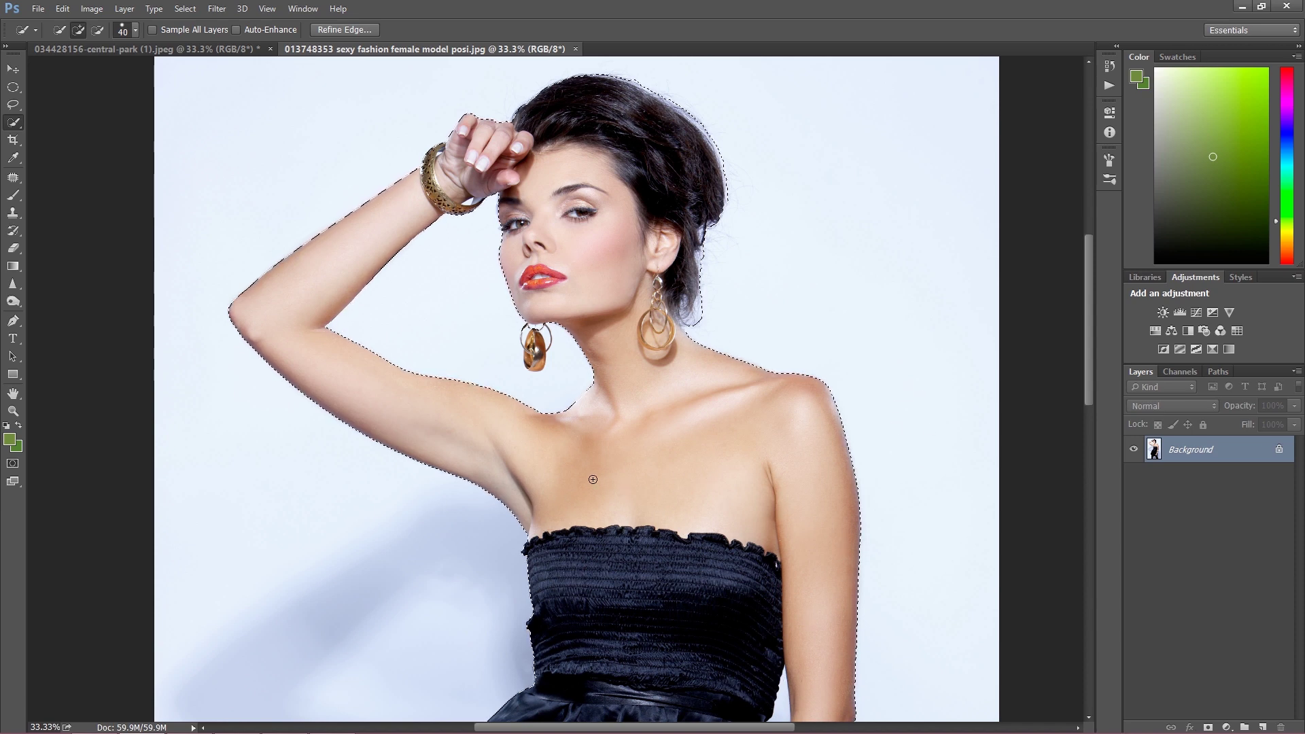
- Refine the selection edge over the hair and earring top, outputting to Selection
click(185, 8)
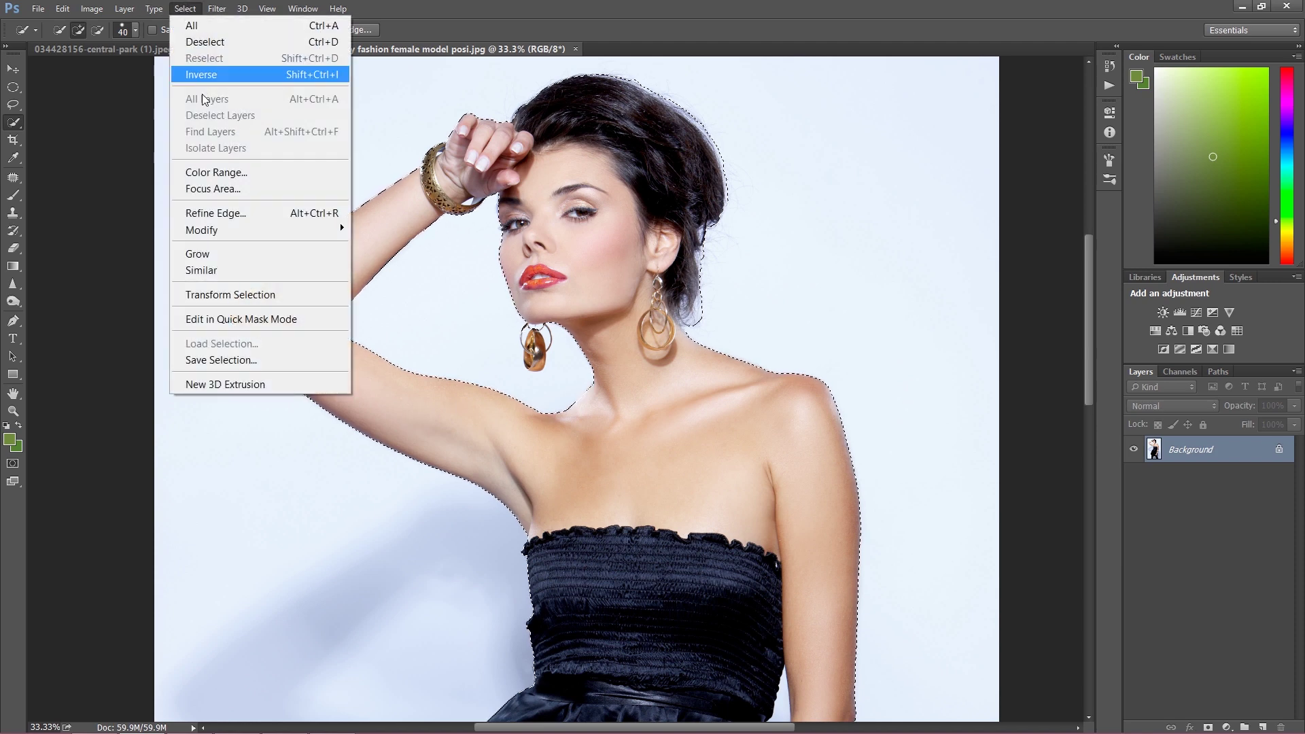
click(230, 215)
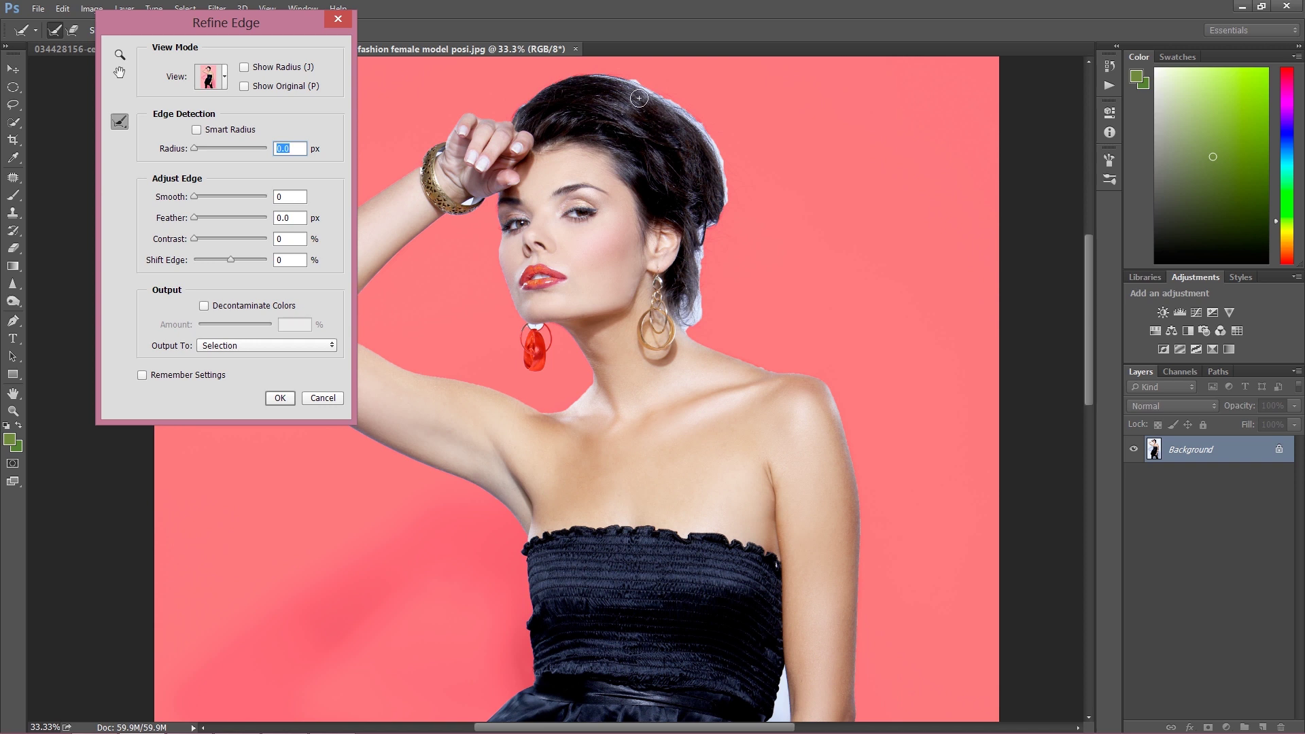
mouse_move(595, 76)
mouse_down()
mouse_move(673, 103)
mouse_move(717, 146)
mouse_move(708, 263)
mouse_move(682, 258)
mouse_move(694, 269)
mouse_move(697, 249)
mouse_move(677, 313)
mouse_up()
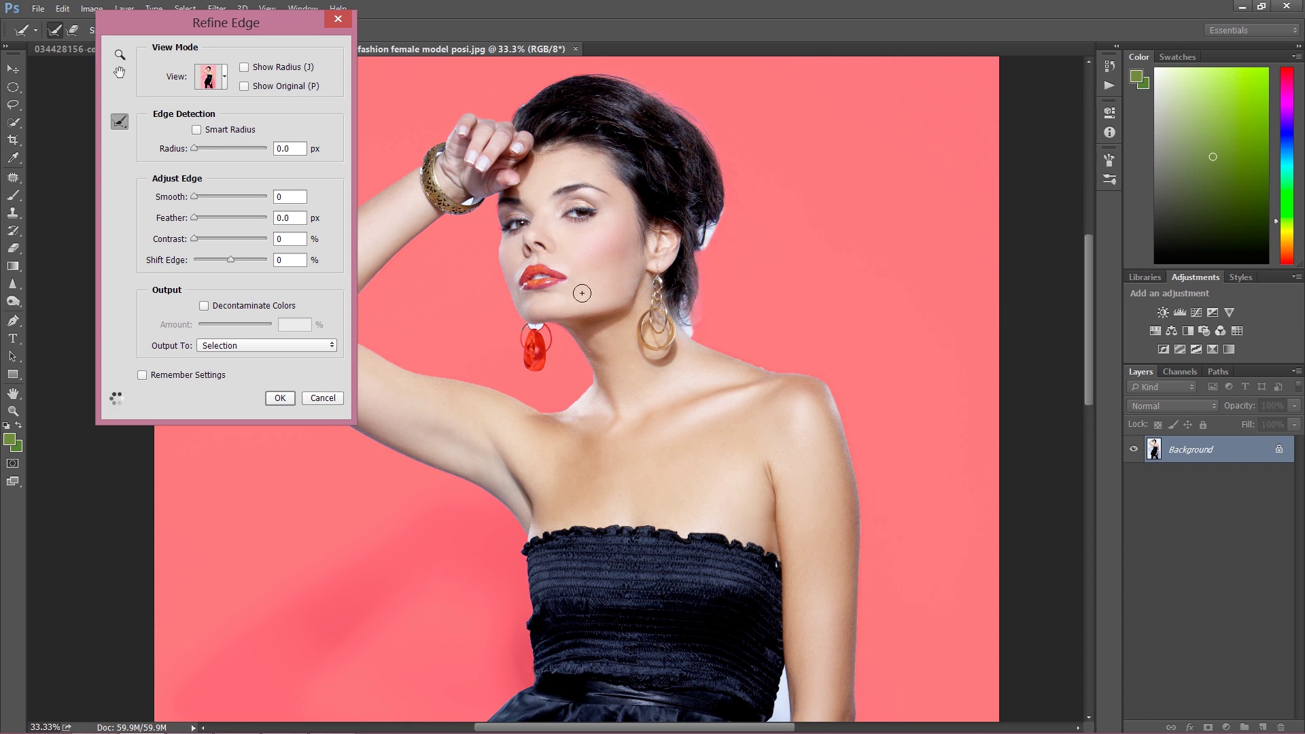
click(532, 327)
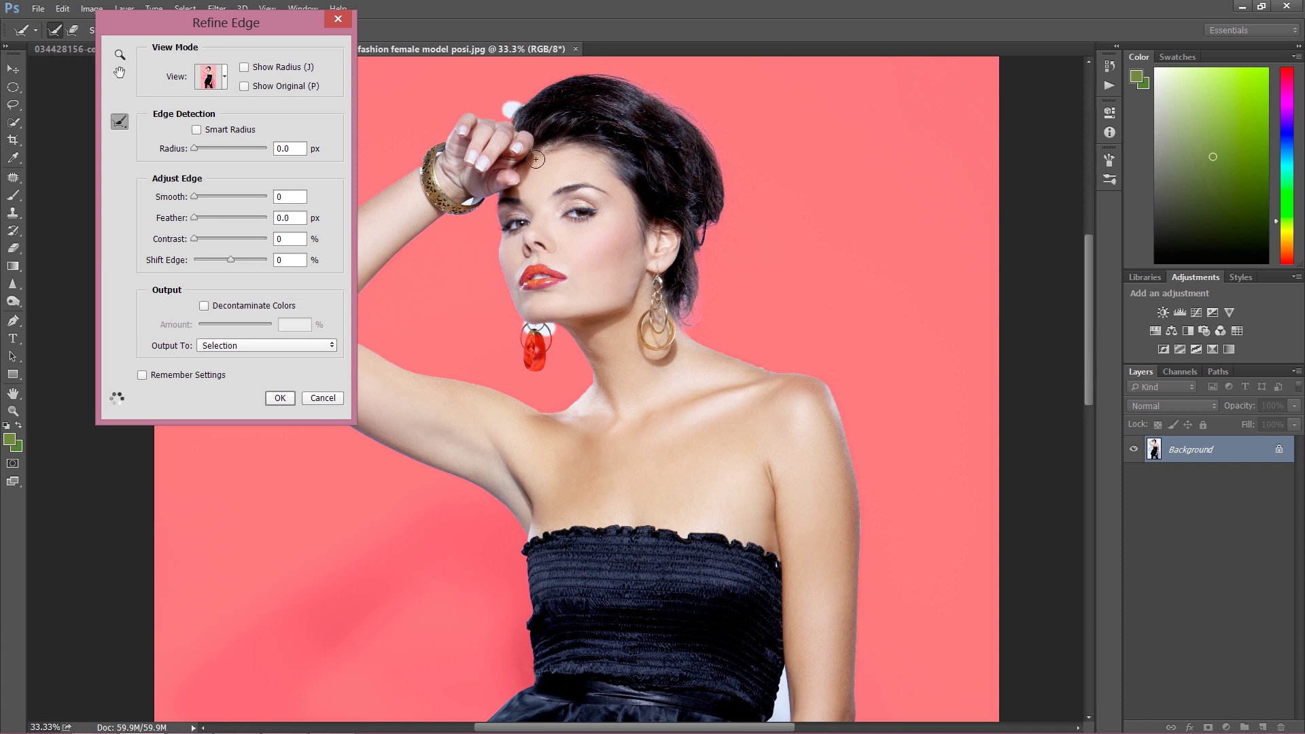
drag(511, 119, 558, 78)
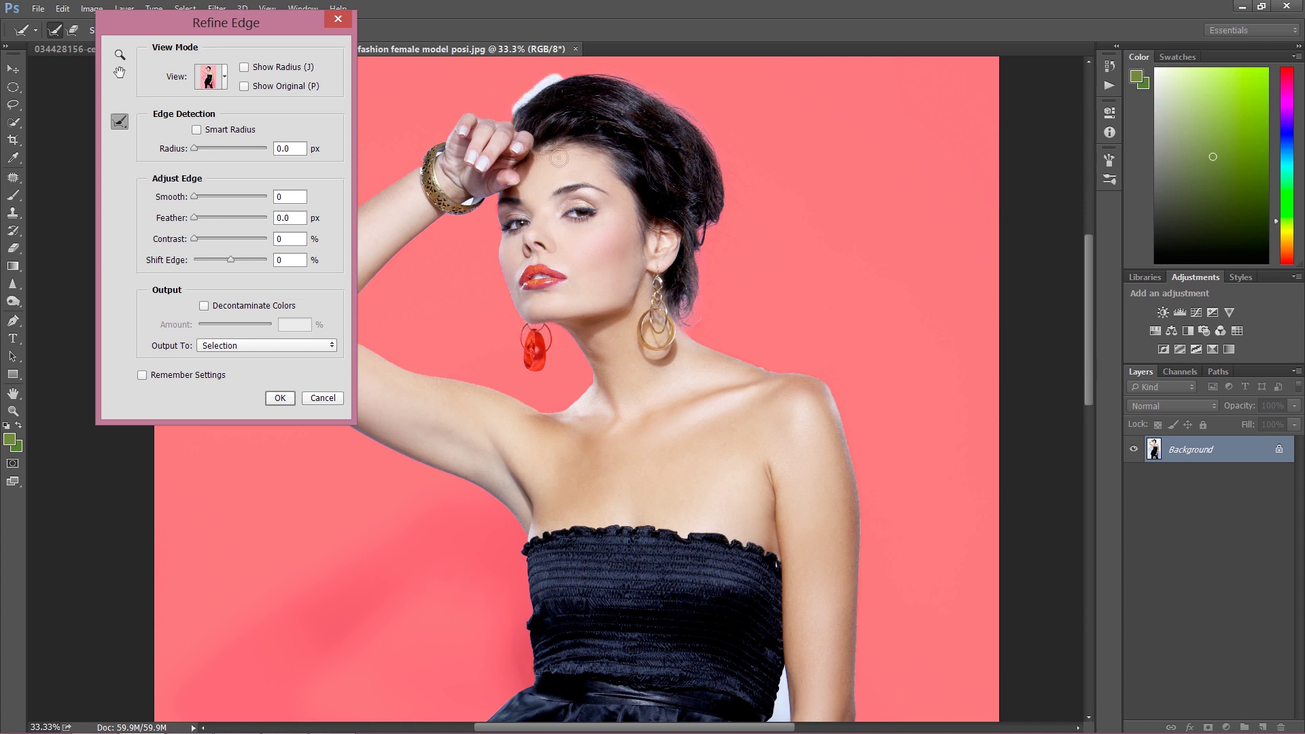
click(282, 397)
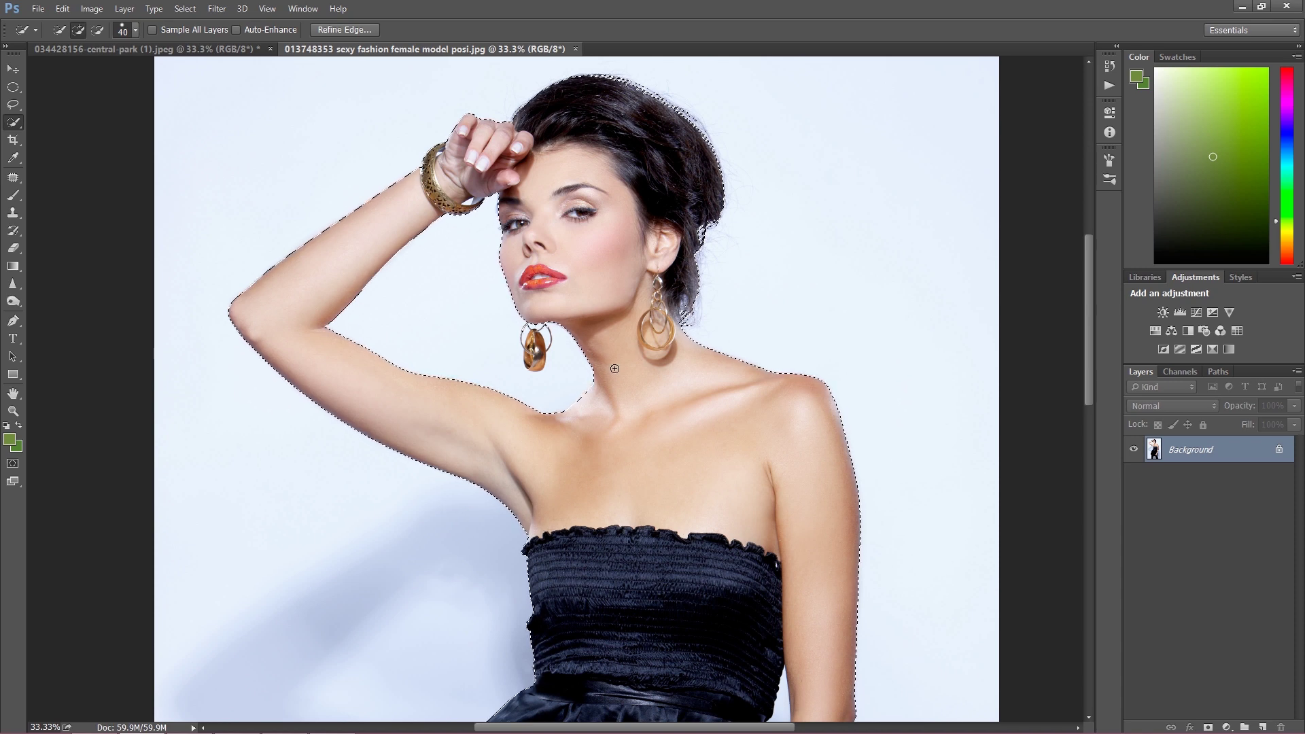
- Cut the model onto Layer 1 with Layer via Cut, then hide and select the Background layer
key(l)
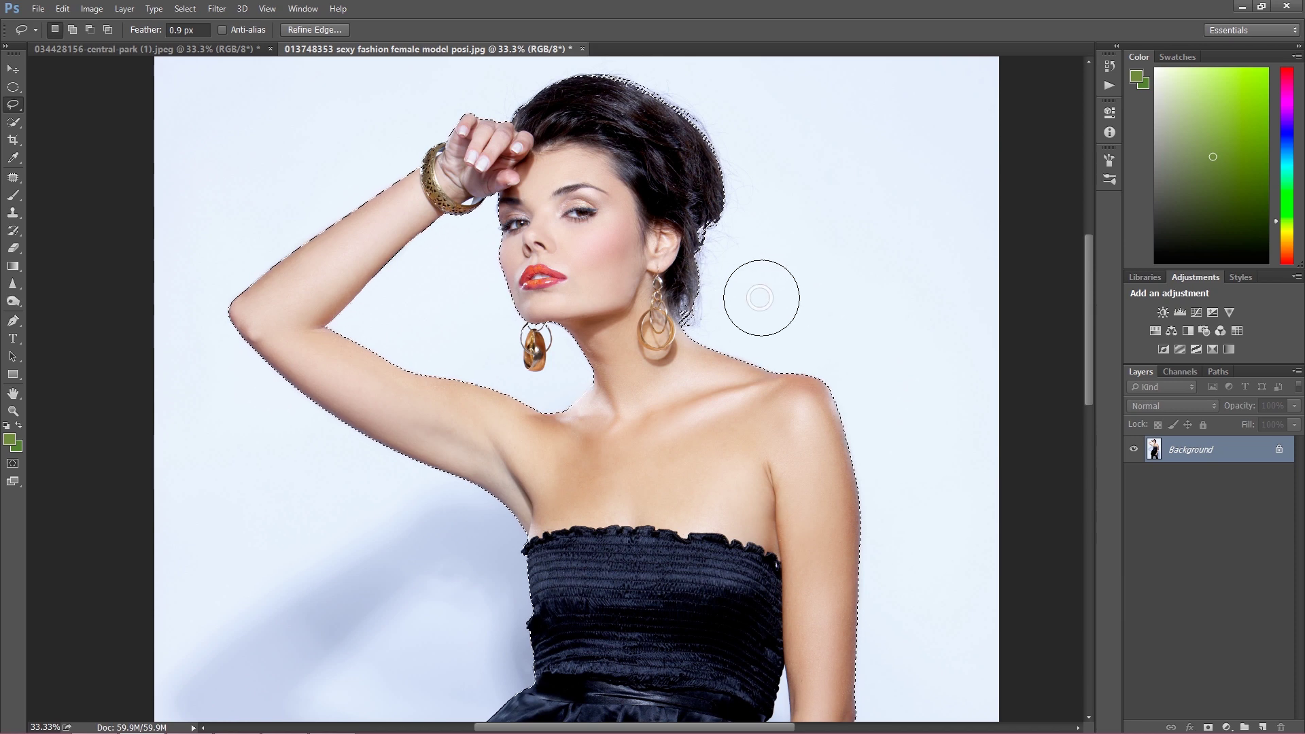
right_click(760, 297)
click(857, 431)
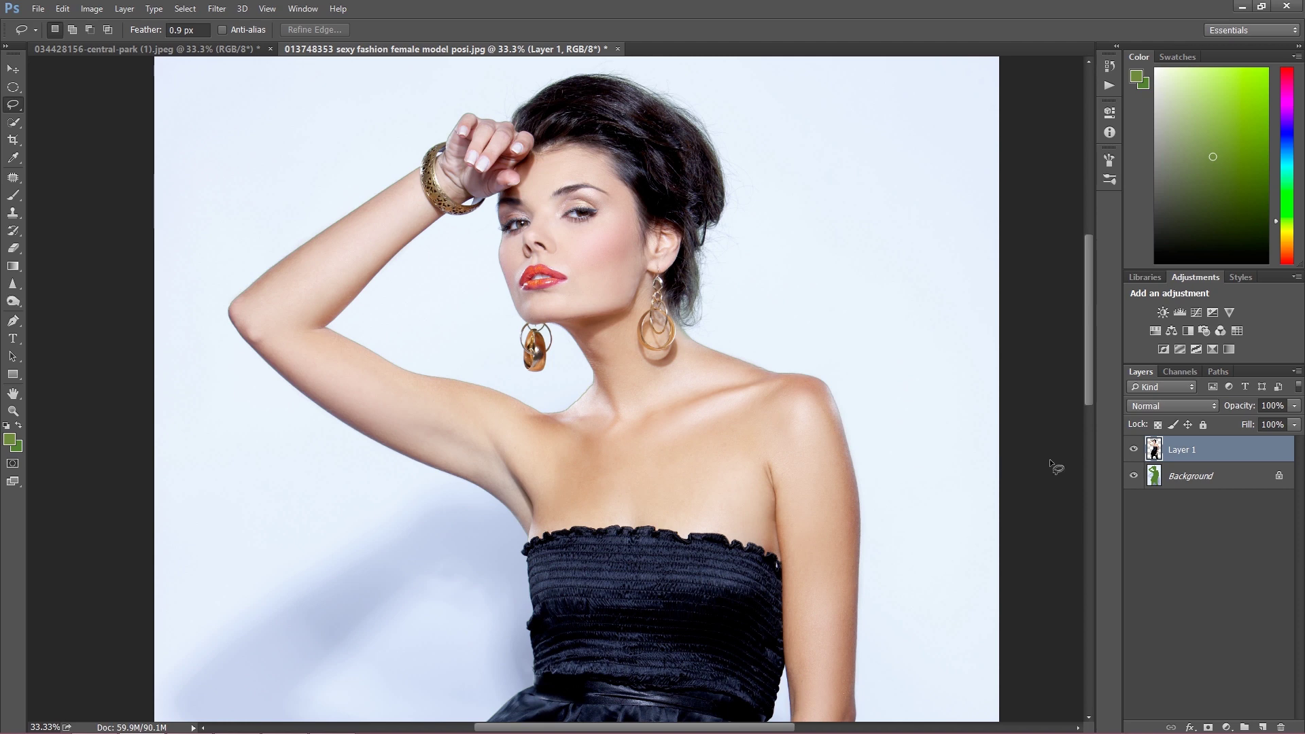
click(1133, 475)
click(1133, 476)
click(1134, 476)
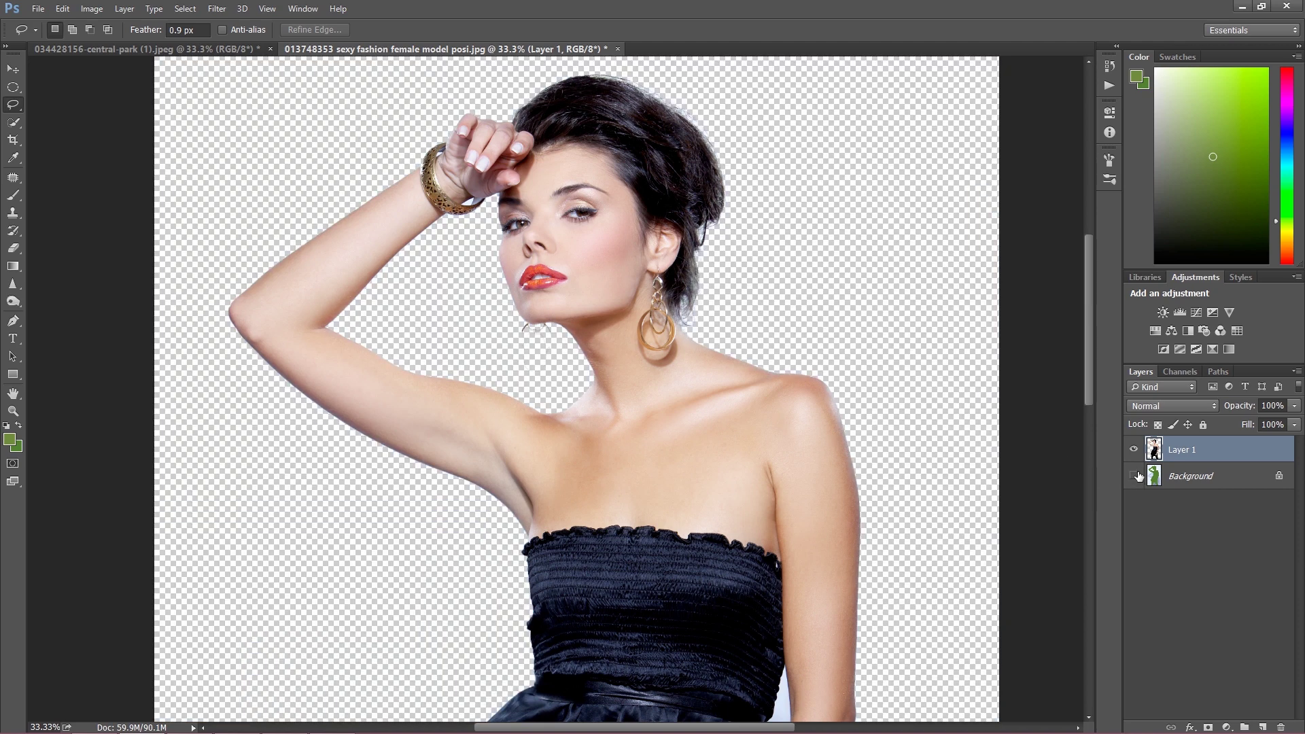
click(1191, 477)
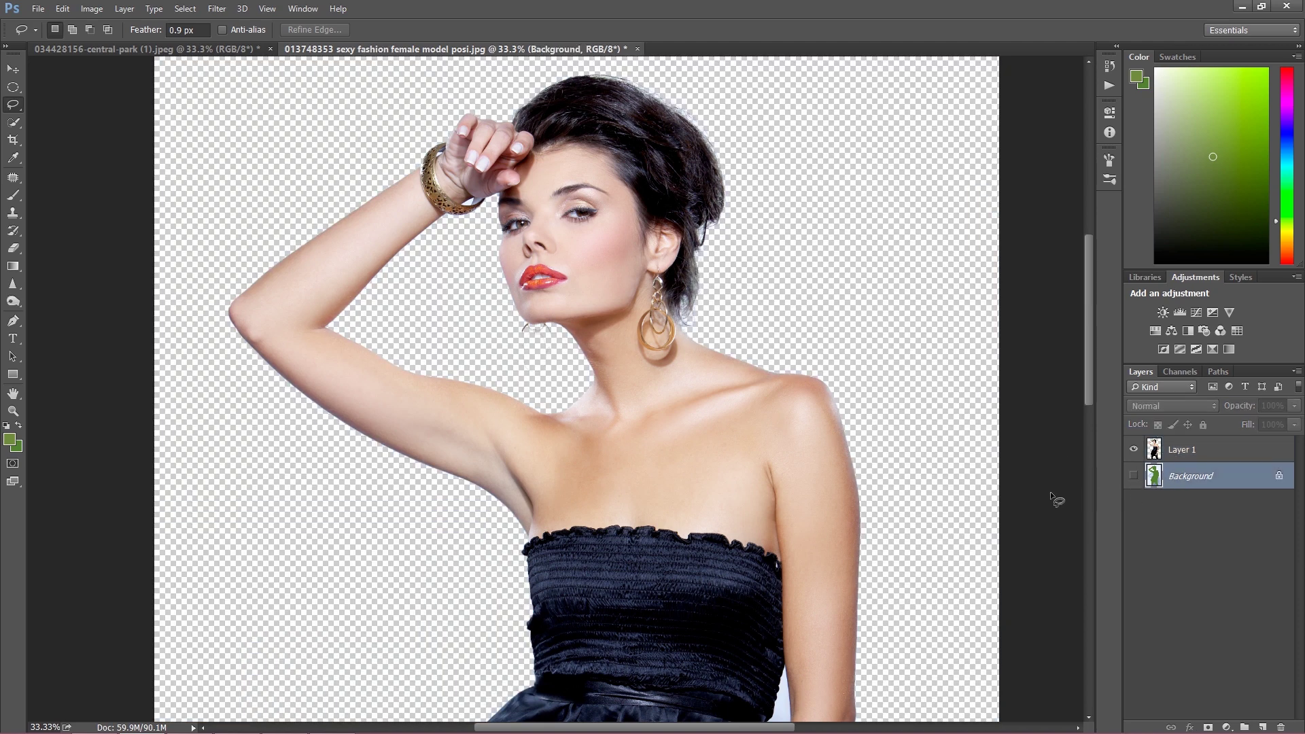
- Add a white (ffffff) Solid Color fill layer, Color Fill 1, beneath the model's layer
click(1227, 727)
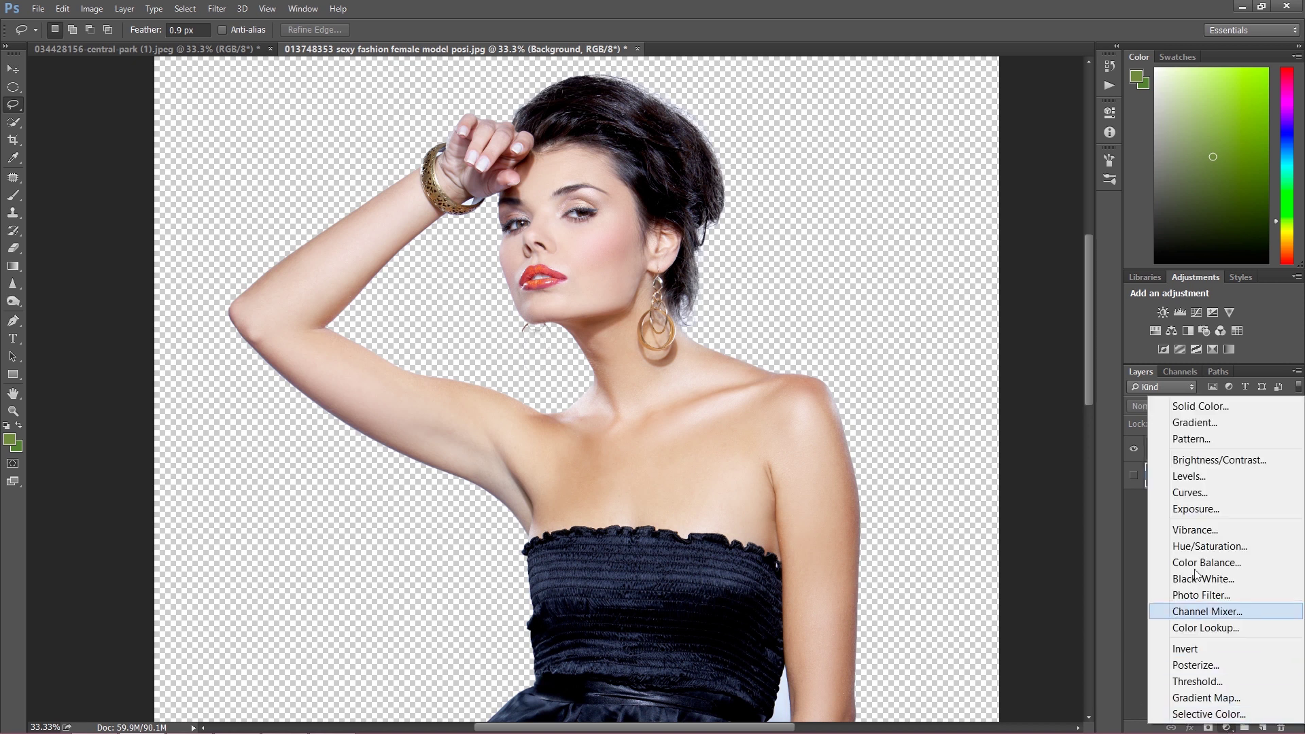
click(1190, 406)
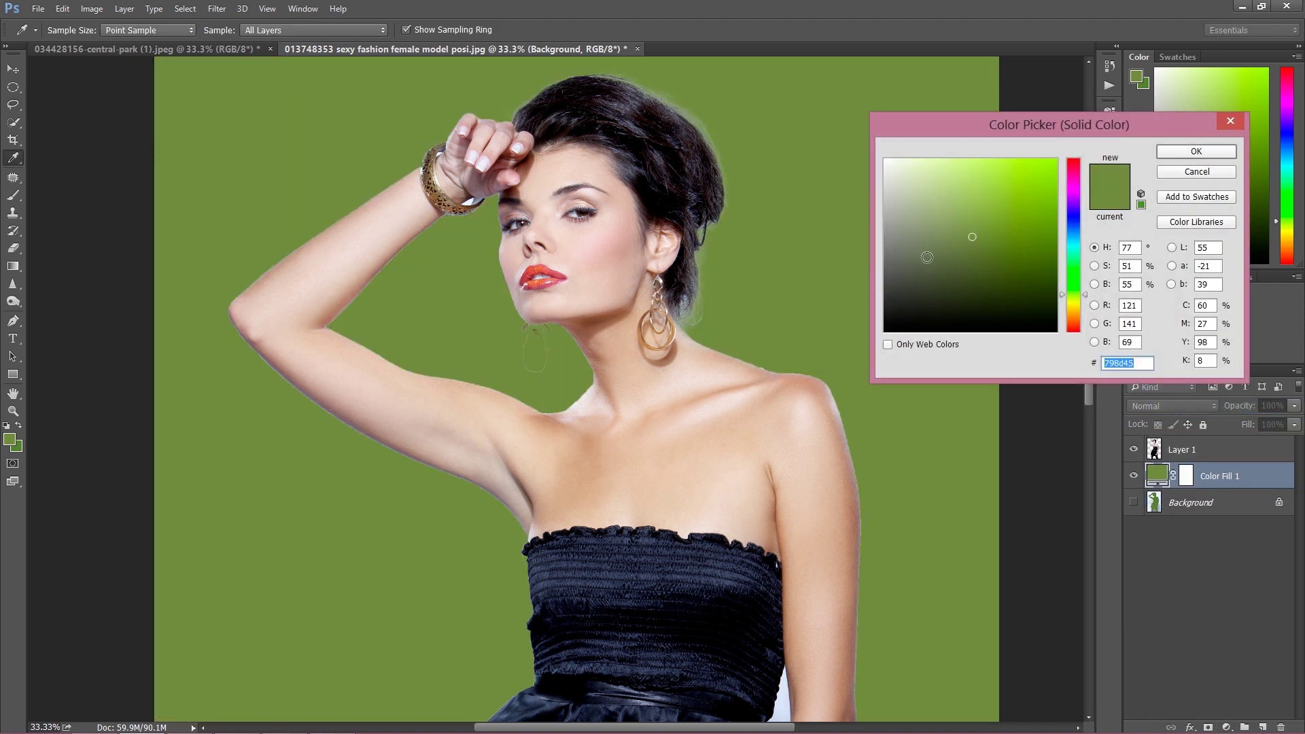
click(885, 159)
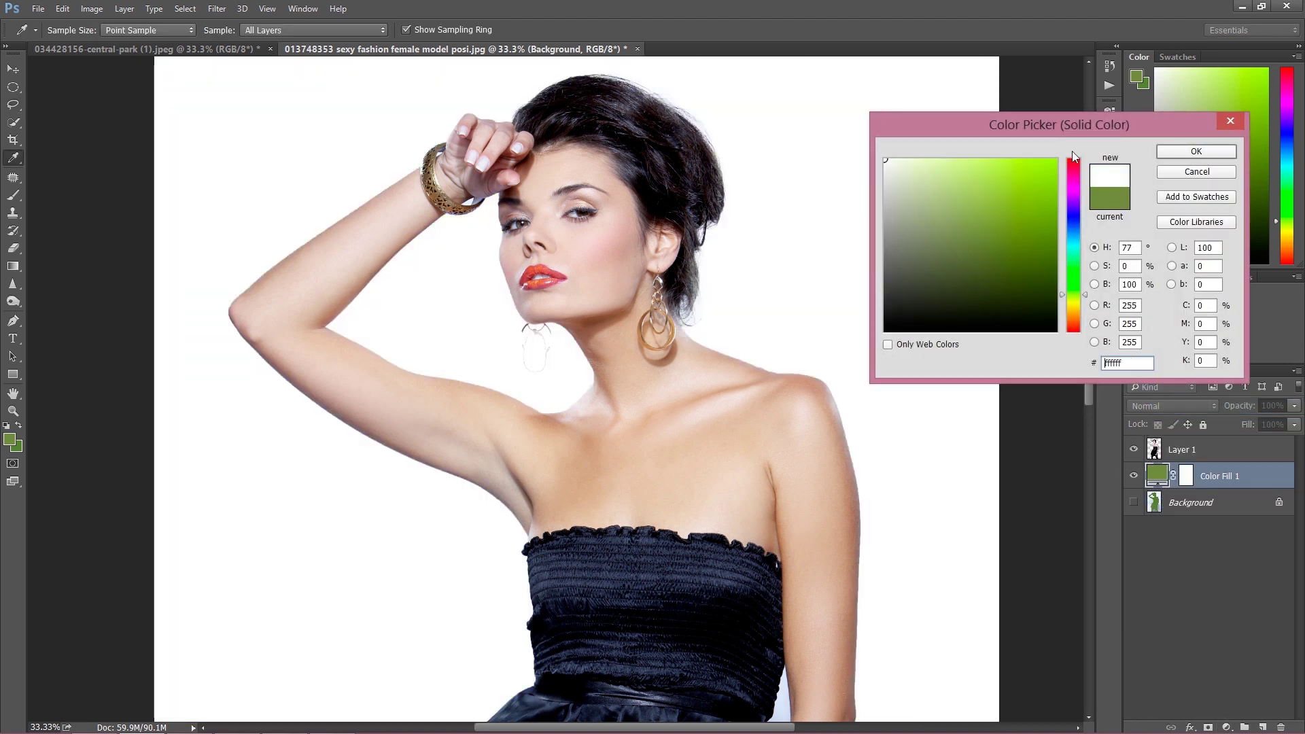
click(1172, 151)
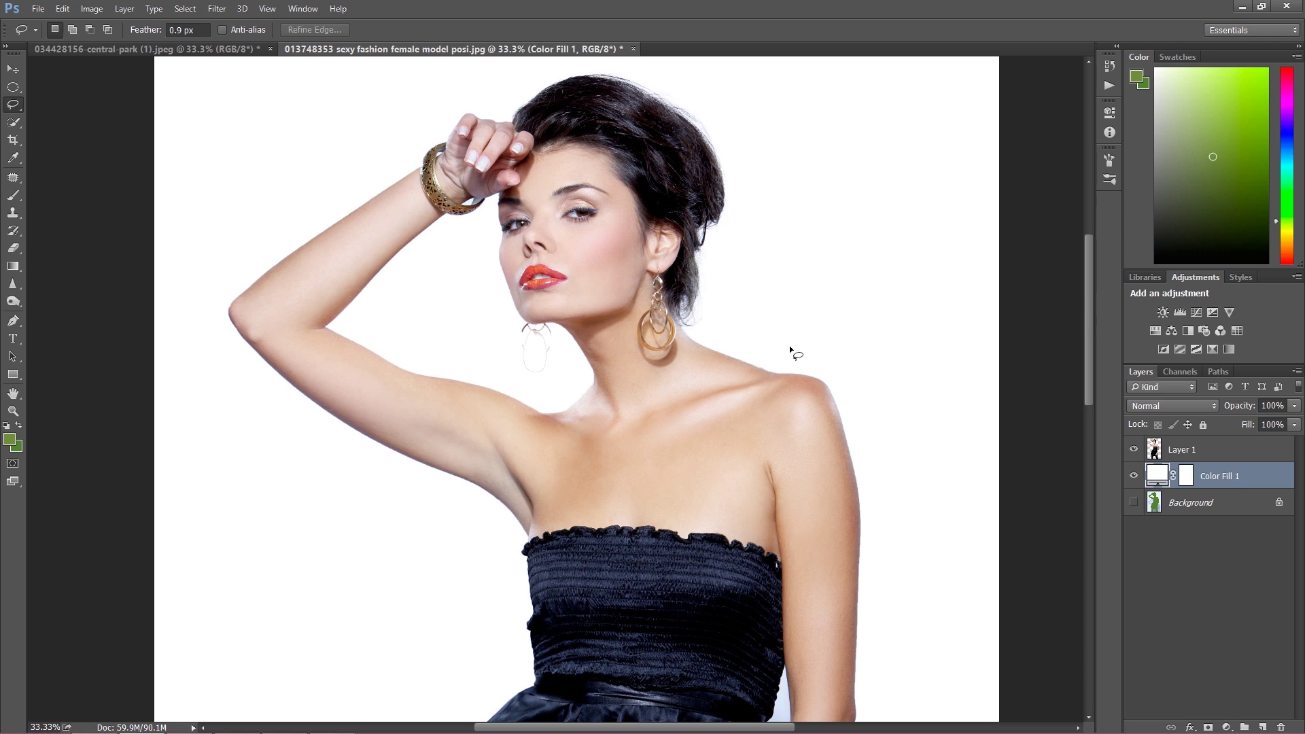
- With the central-park image active, browse the stocks folder in Adobe Bridge
click(197, 49)
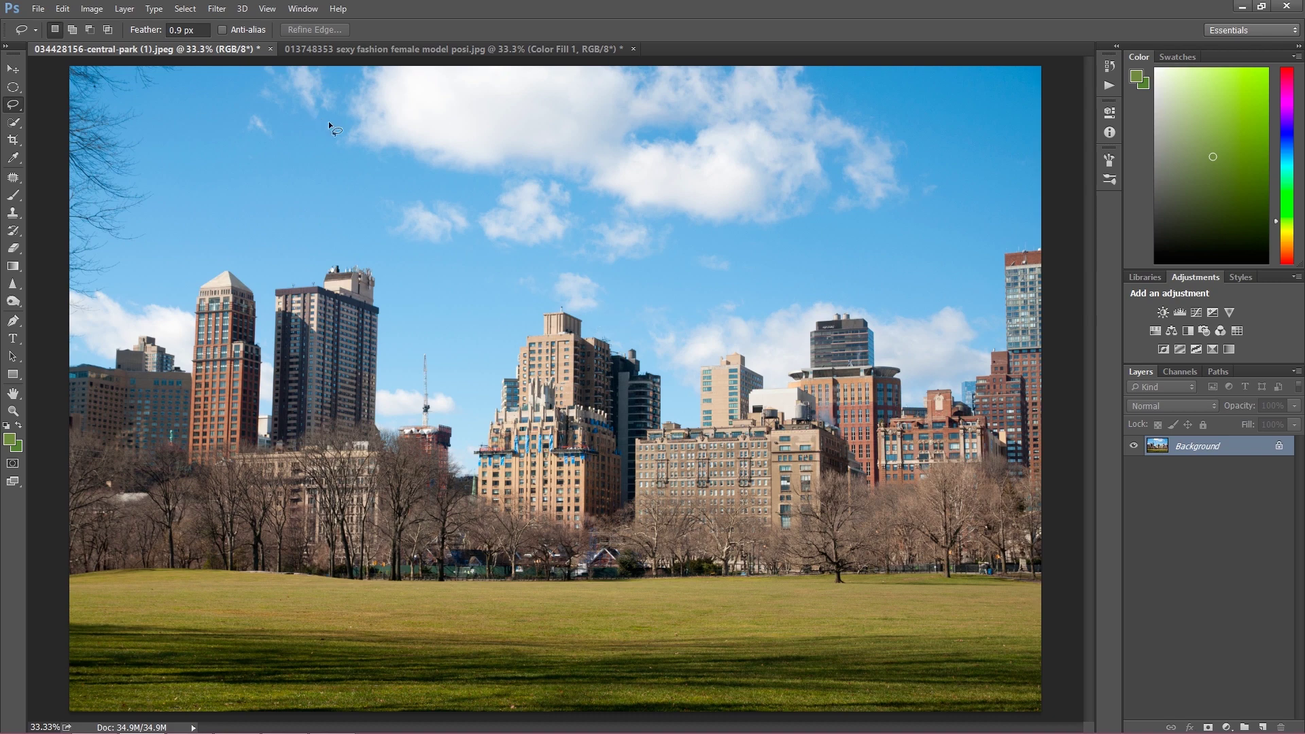
click(38, 8)
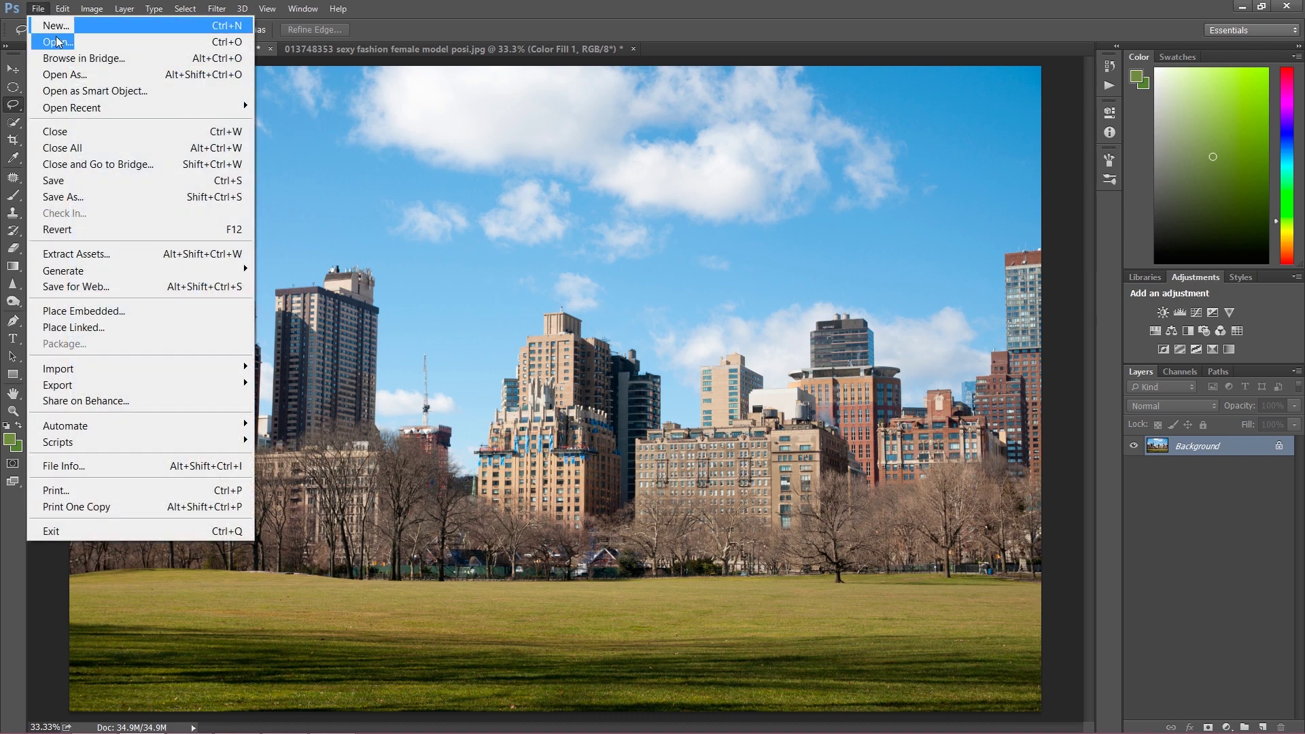
click(65, 53)
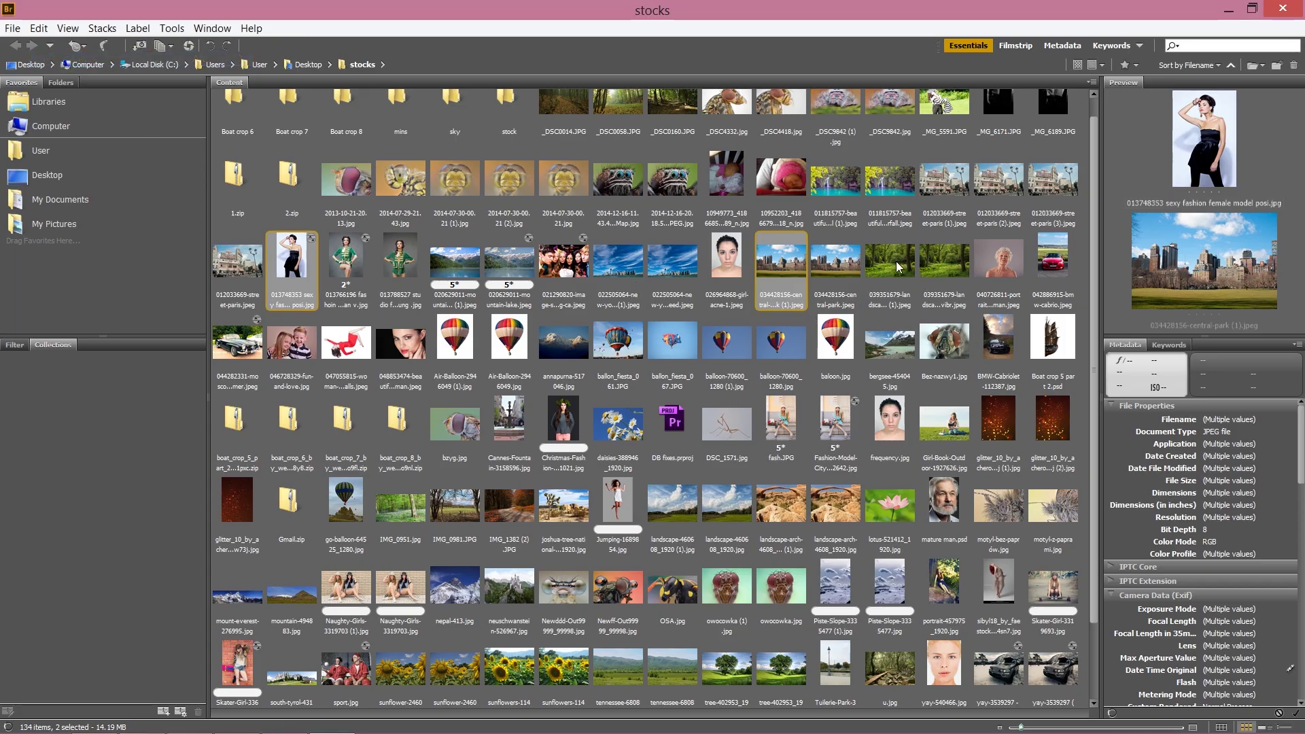
- Open the green forest landscape photo 039351679 from Bridge into Photoshop
click(897, 285)
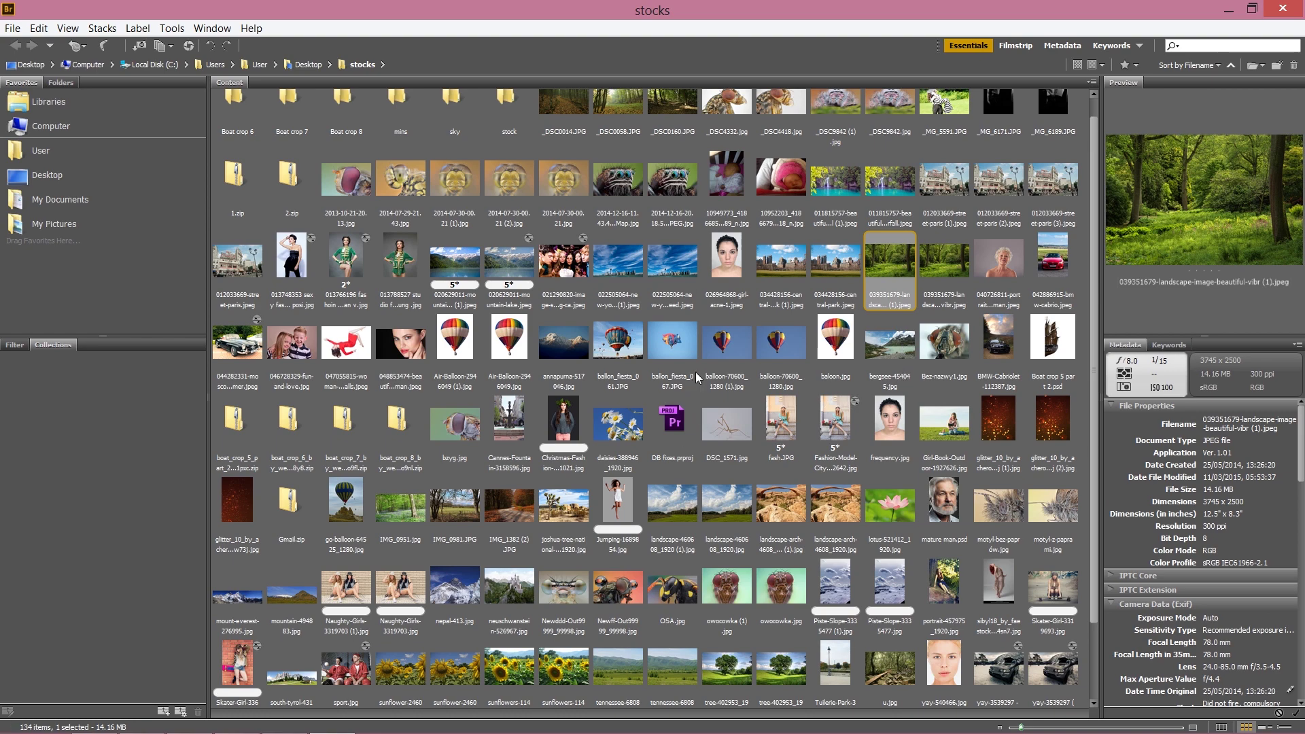
scroll(697, 378, down, 3)
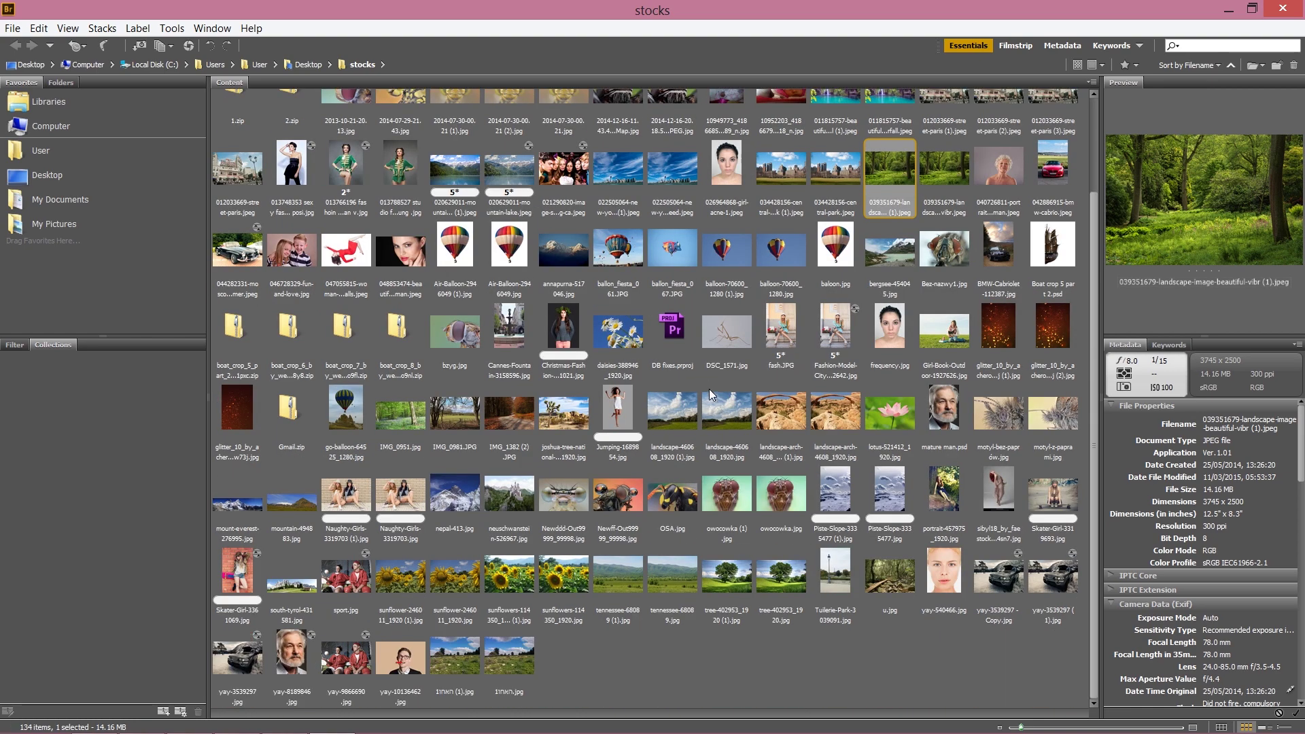
scroll(765, 308, up, 3)
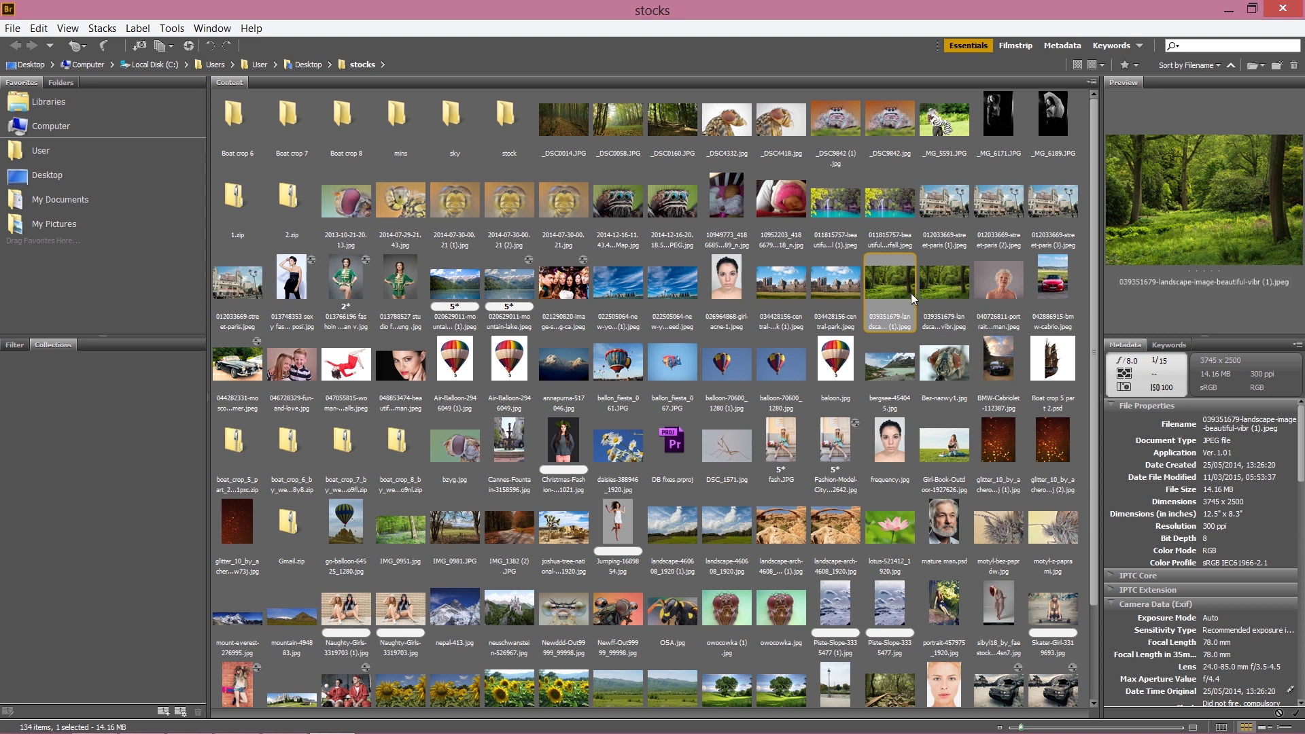
double_click(895, 280)
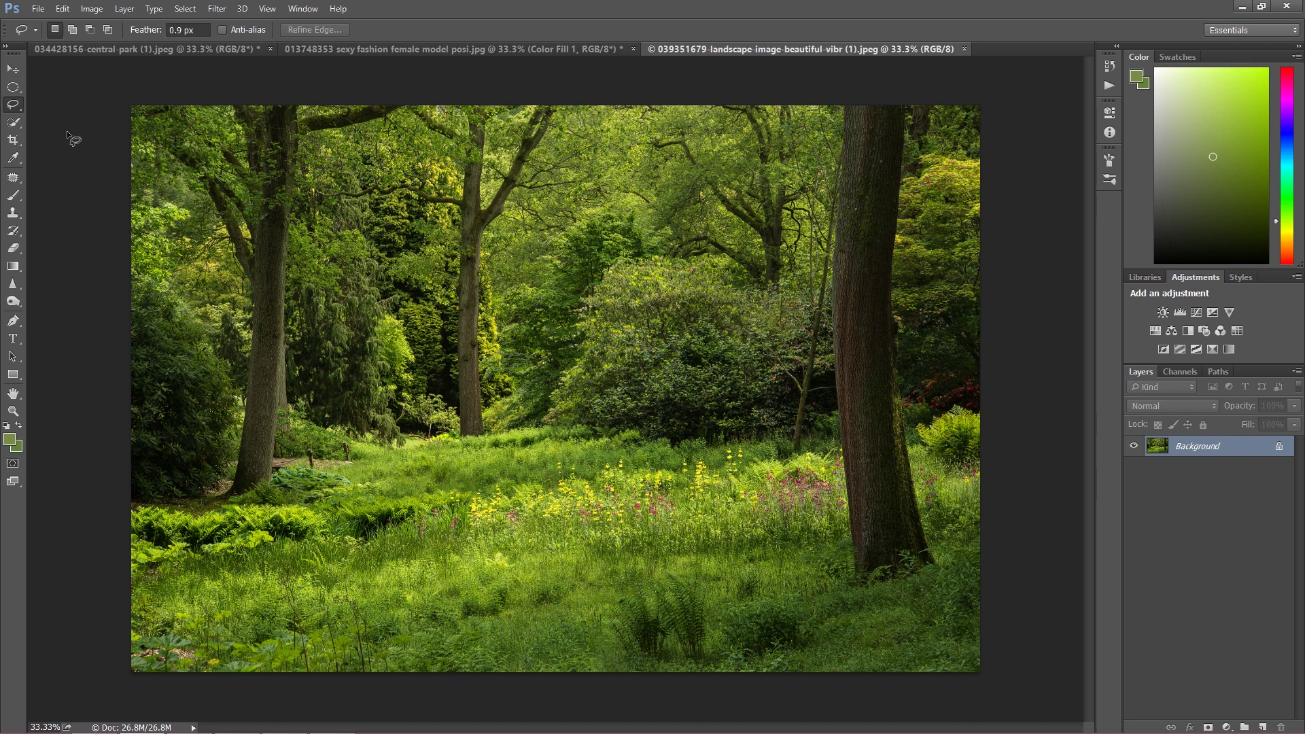
- Drag the forest into the model document as Layer 2, accept the profile conversion, and shift it down-right
click(14, 71)
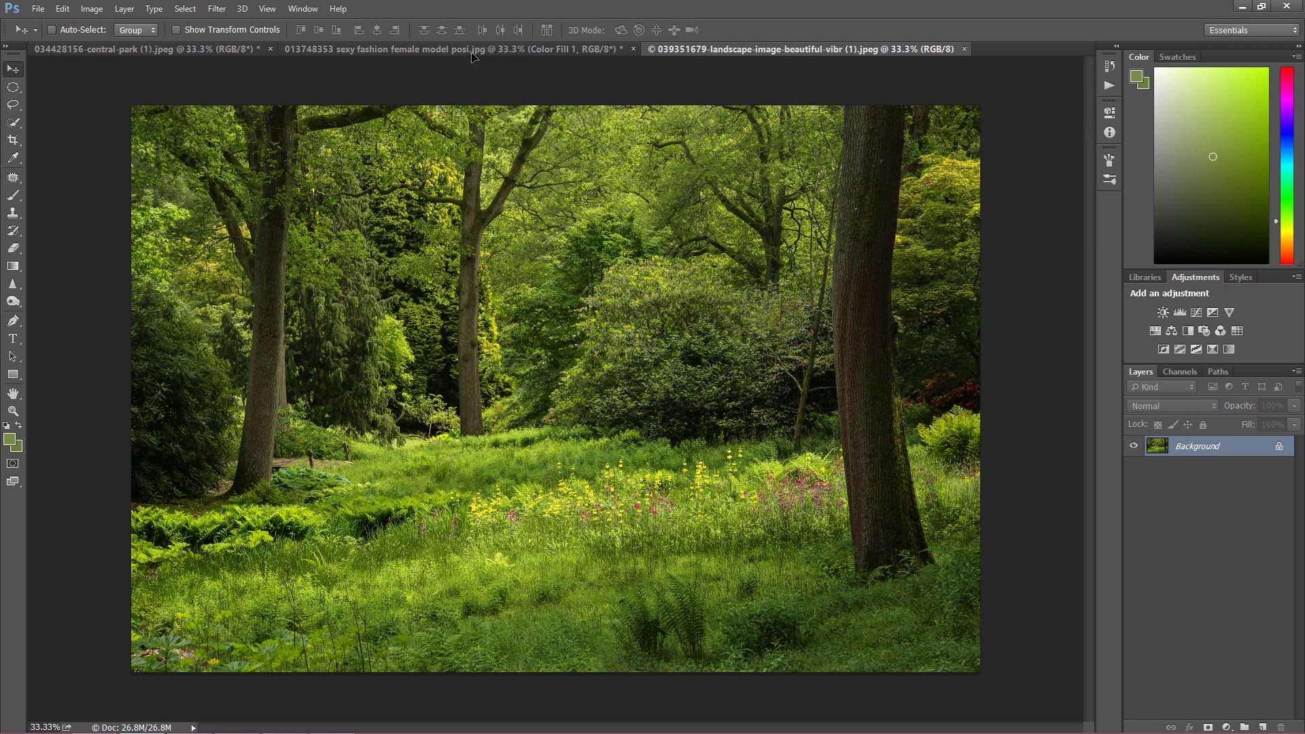
drag(474, 56, 568, 218)
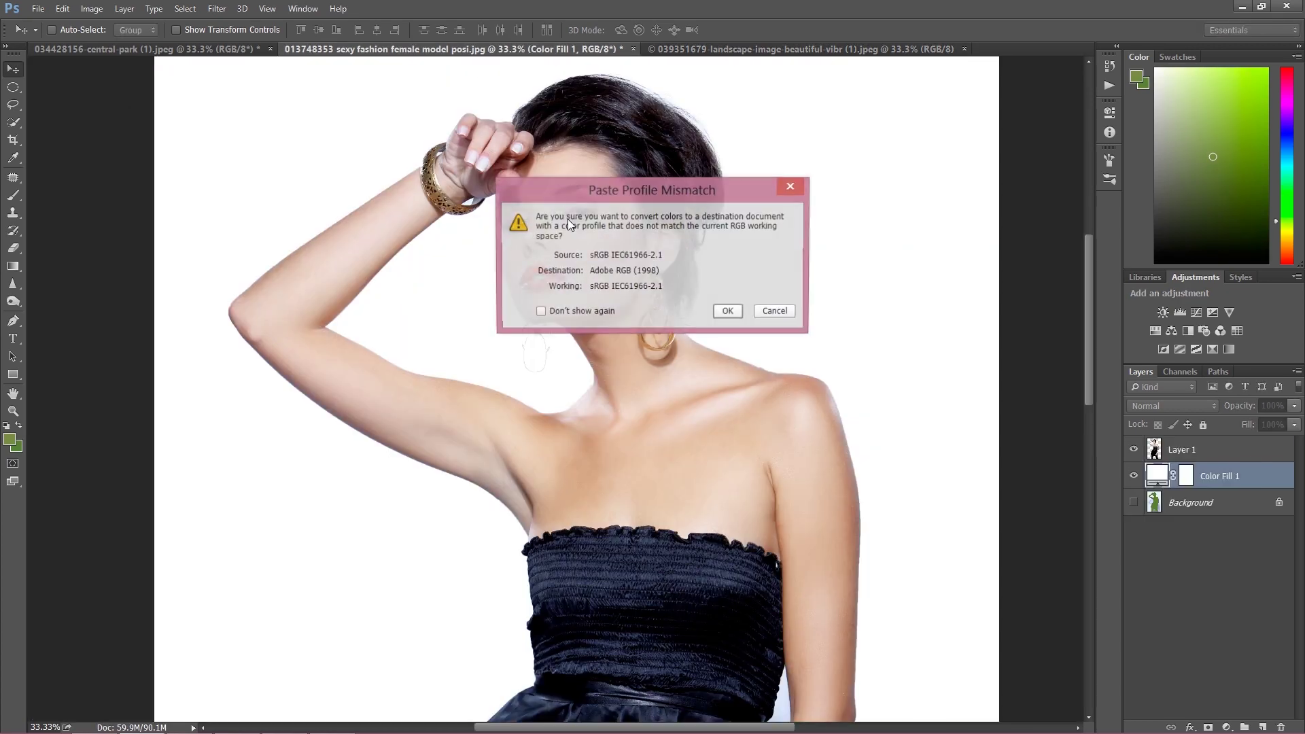
click(727, 311)
drag(712, 226, 784, 291)
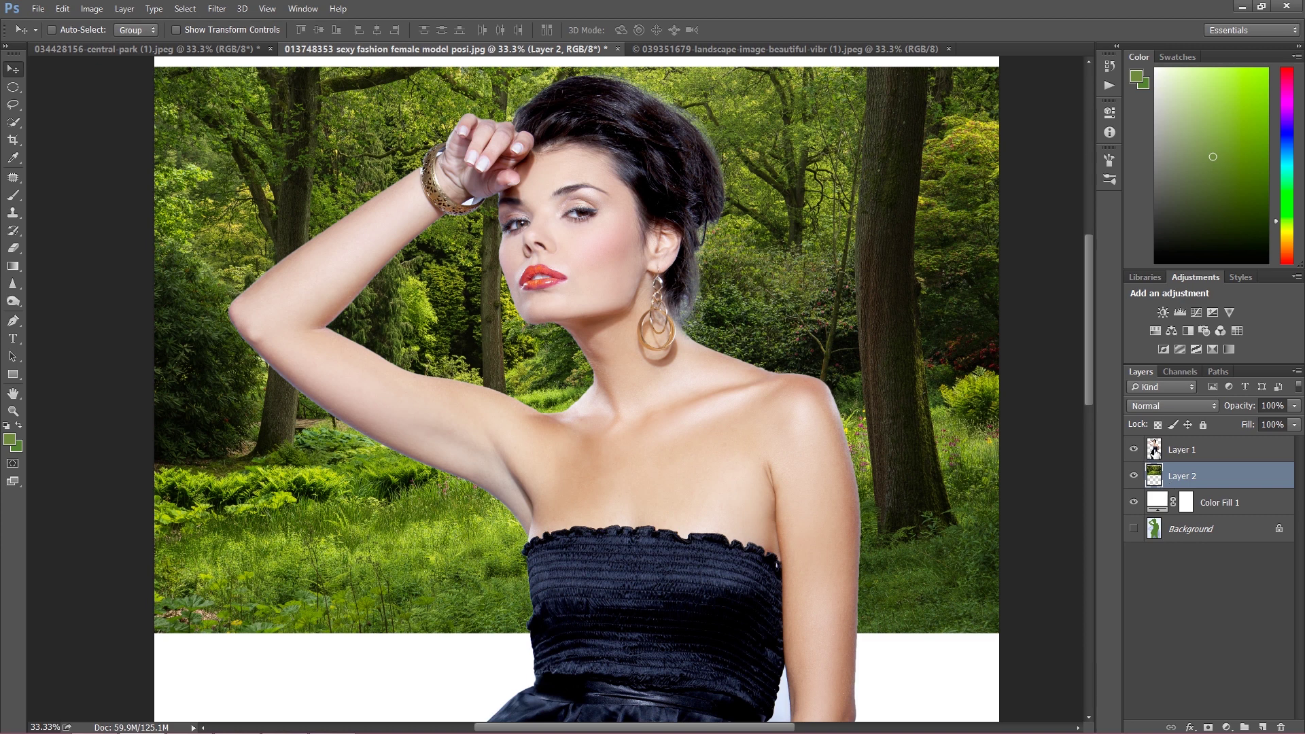
click(1161, 448)
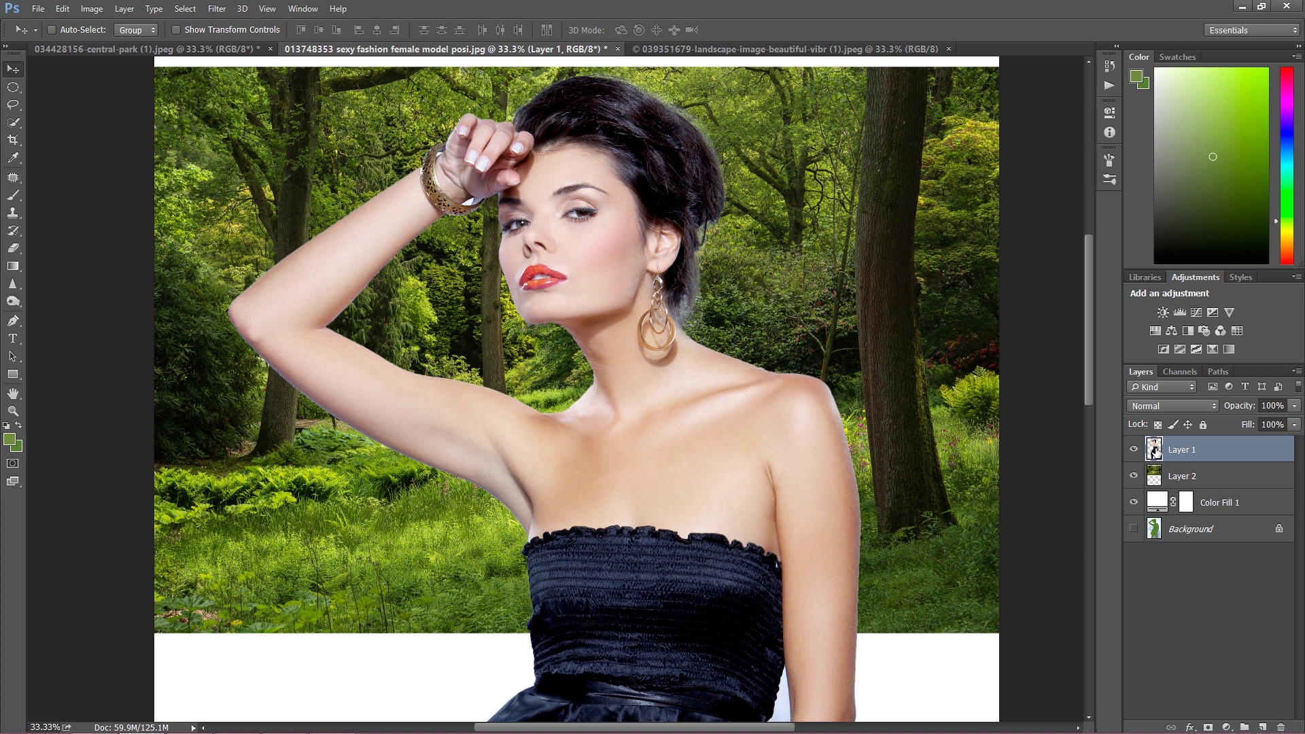
- Load the model's silhouette as a selection, hide her layer, and target forest Layer 2
ctrl+click(1158, 452)
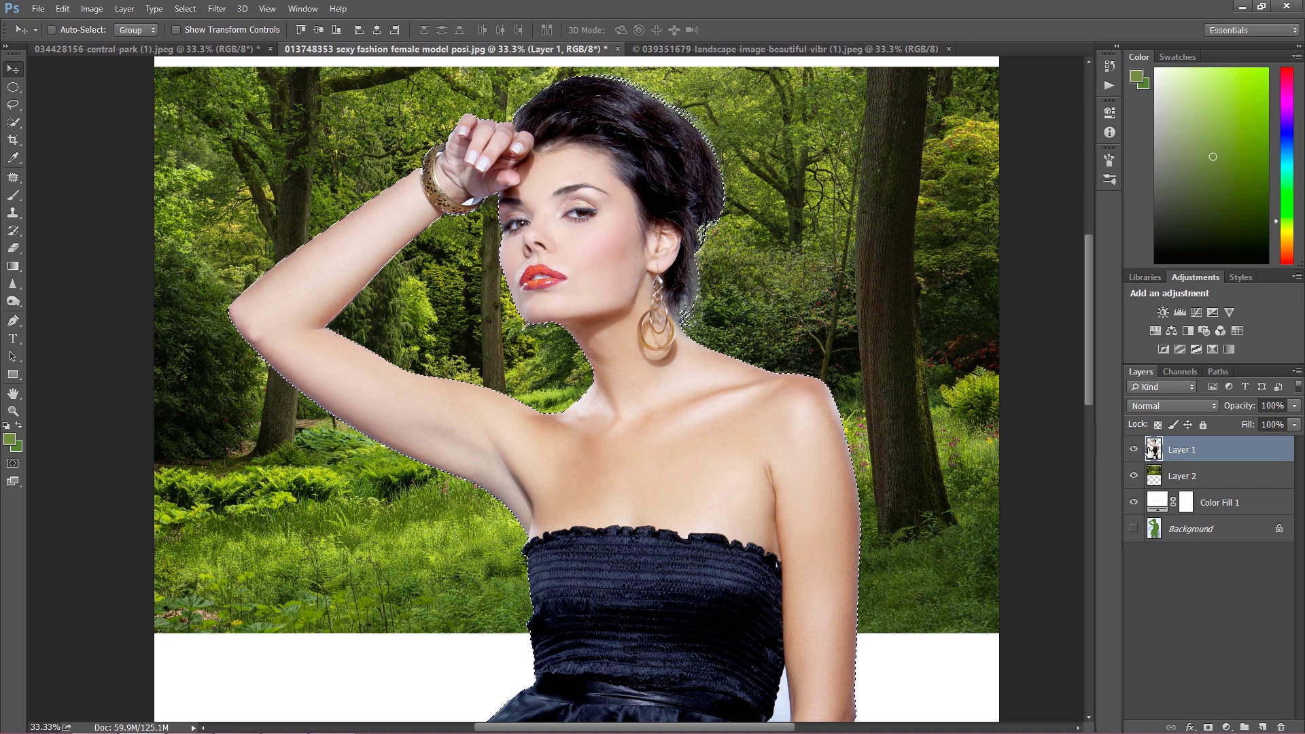
click(1133, 449)
click(1153, 478)
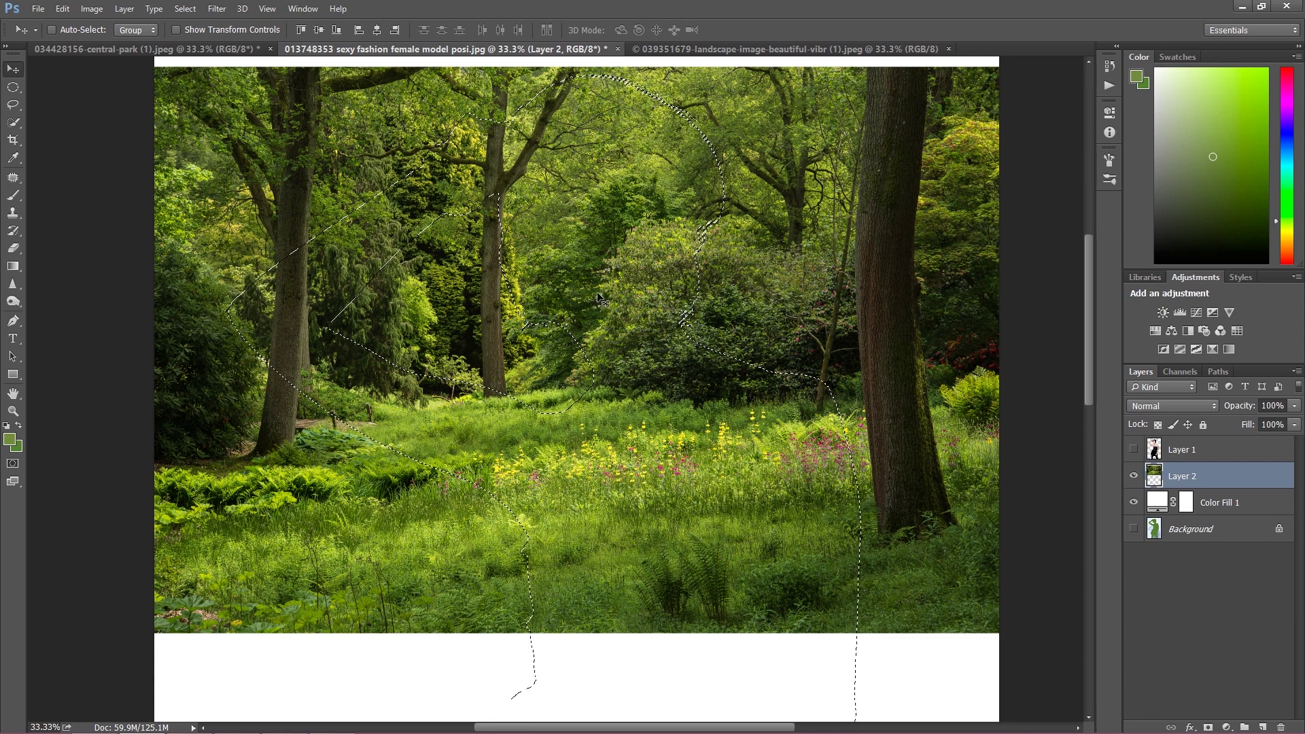
key(b)
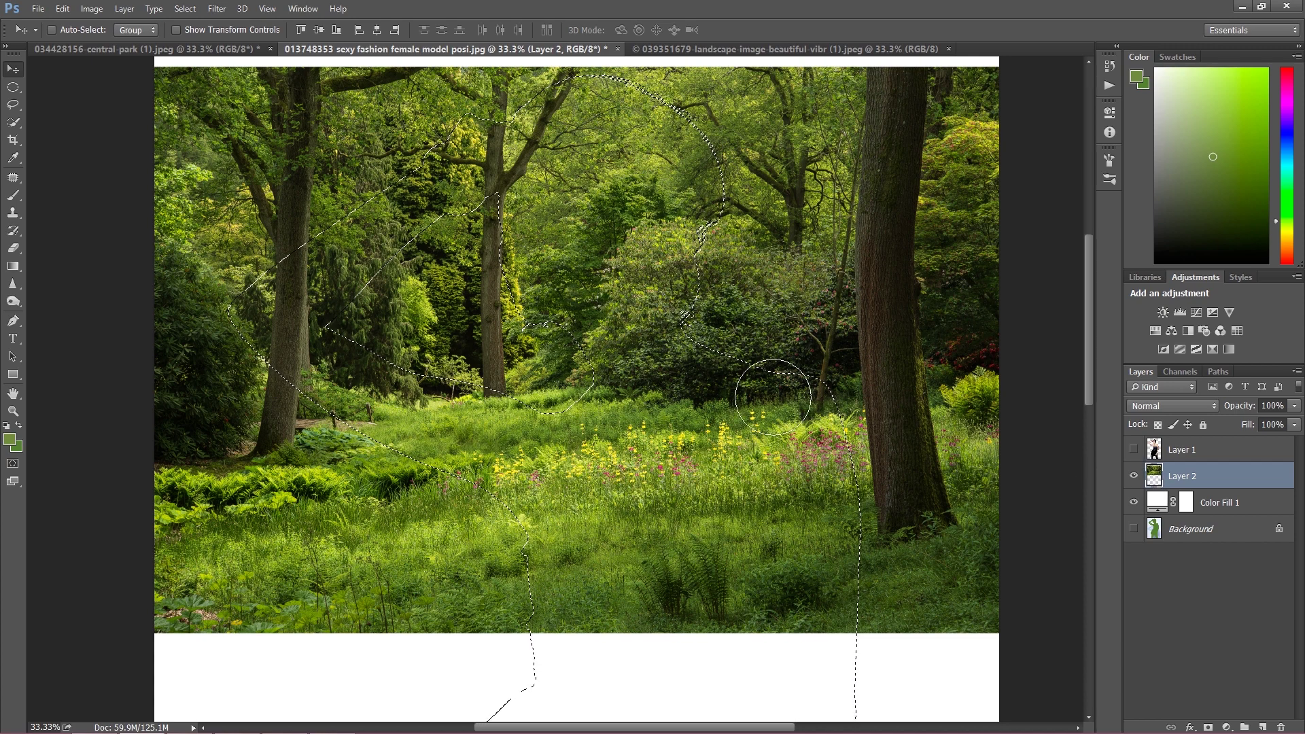
- Copy the selected forest into a new Layer 3 with Layer Via Copy and hide Layer 2
right_click(788, 314)
key(Escape)
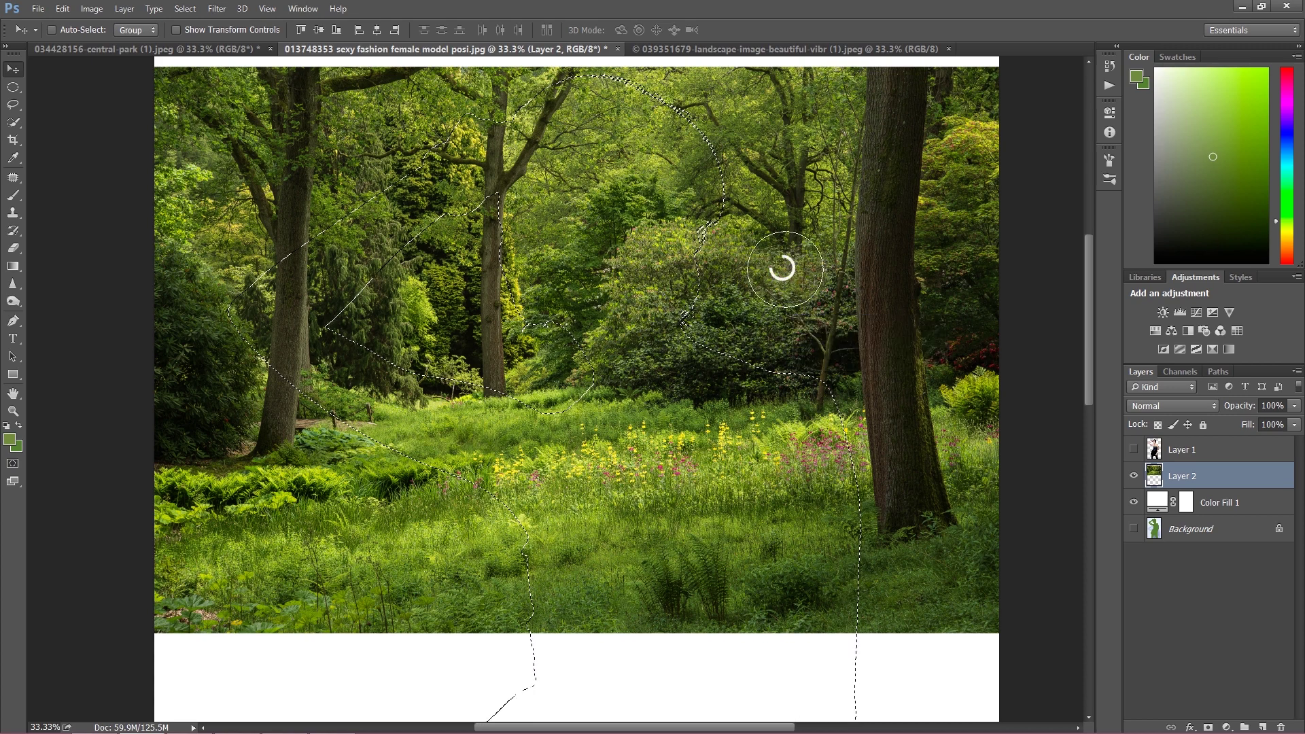
right_click(783, 269)
click(795, 278)
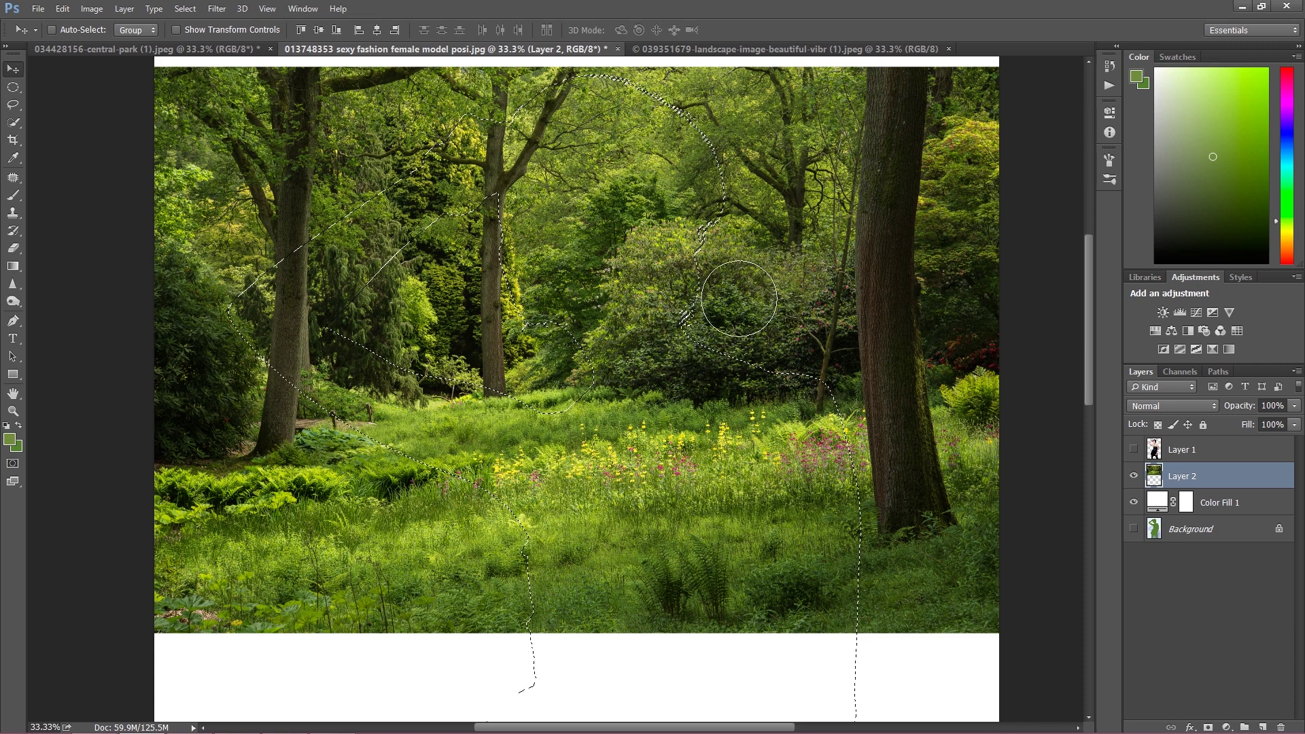
key(l)
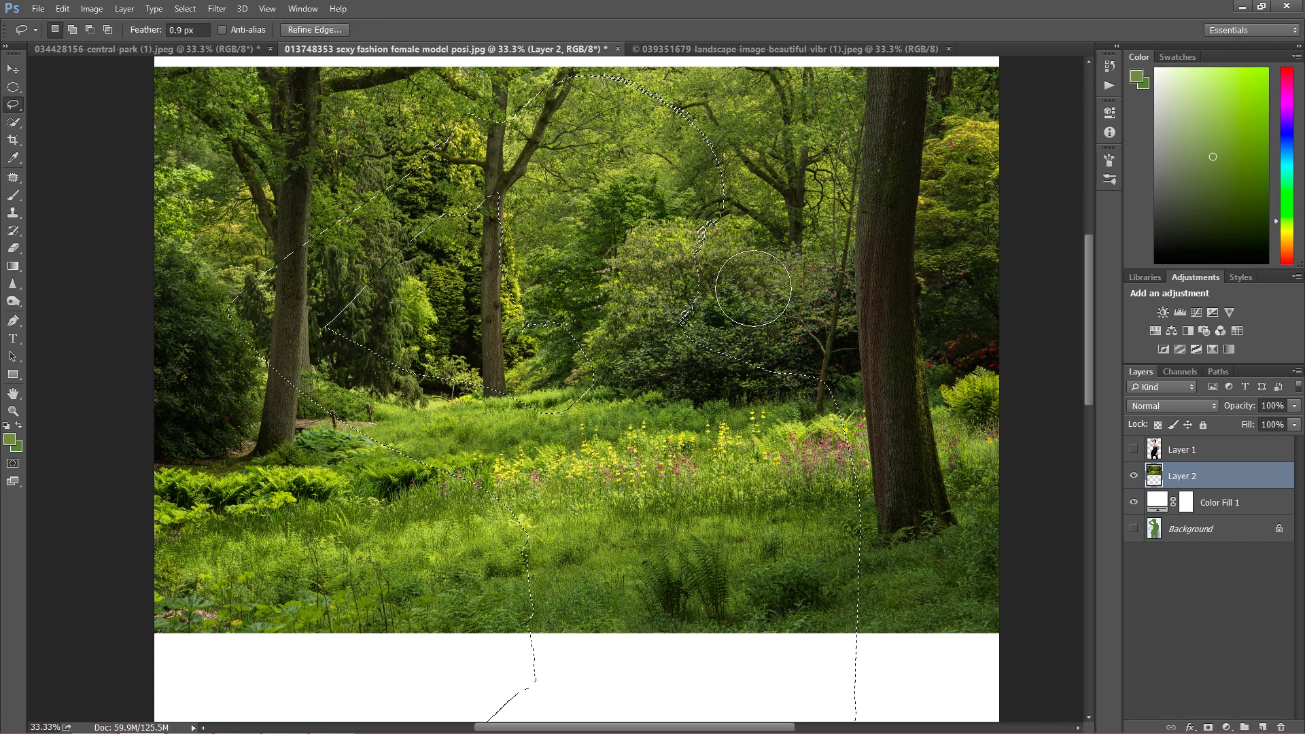
right_click(758, 283)
click(841, 402)
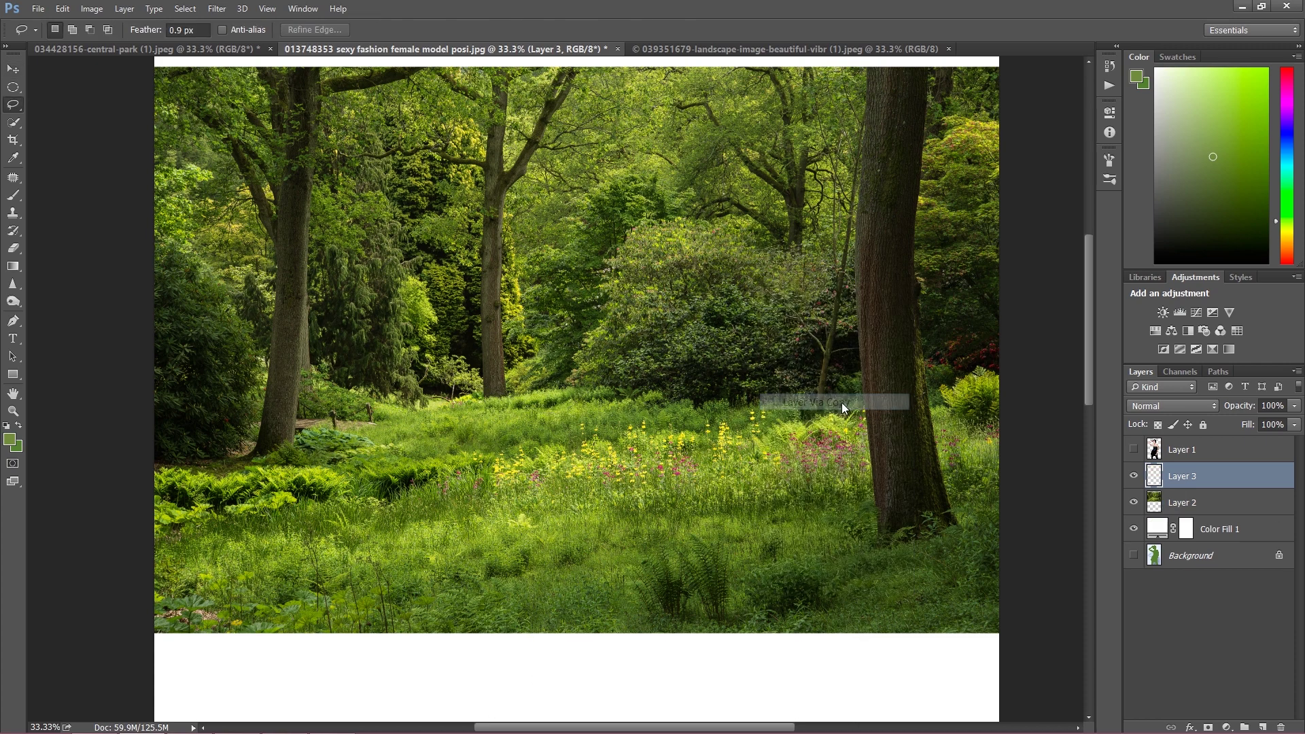
click(1133, 503)
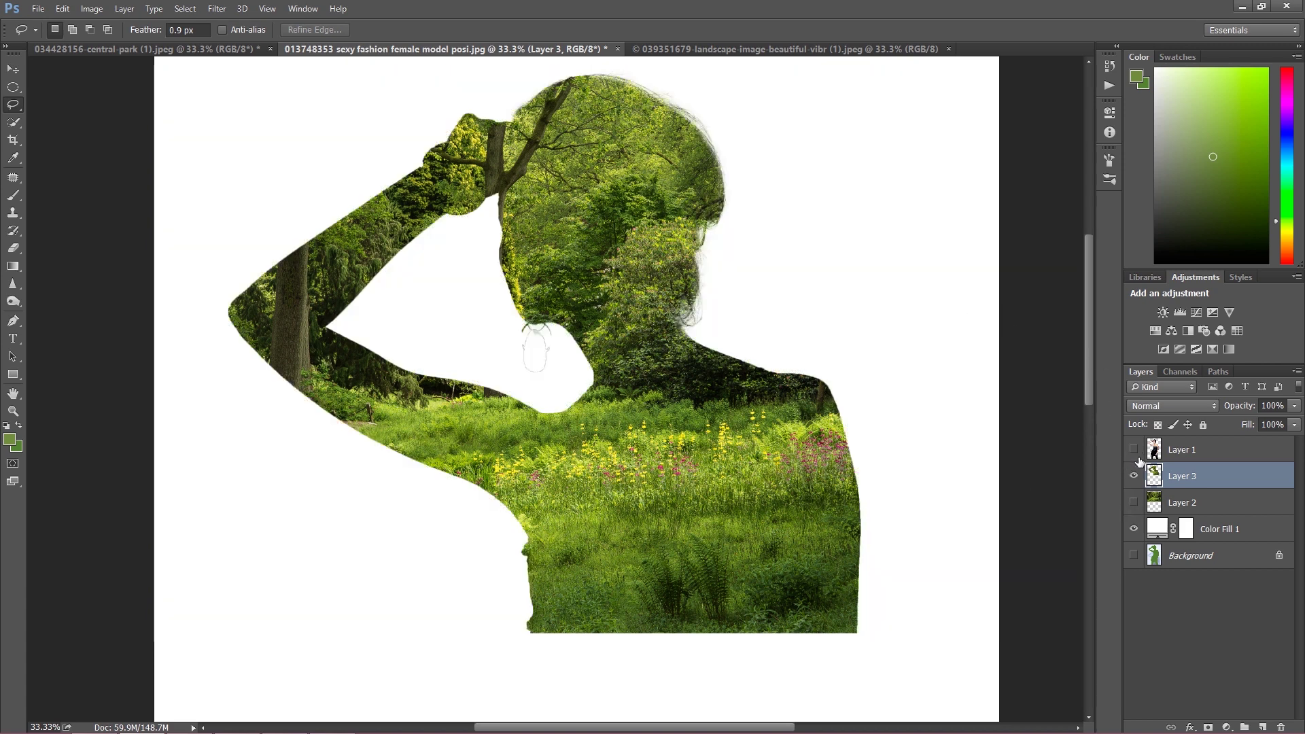
- Show and select model Layer 1, set it to Lighten, and lower its opacity
click(1133, 450)
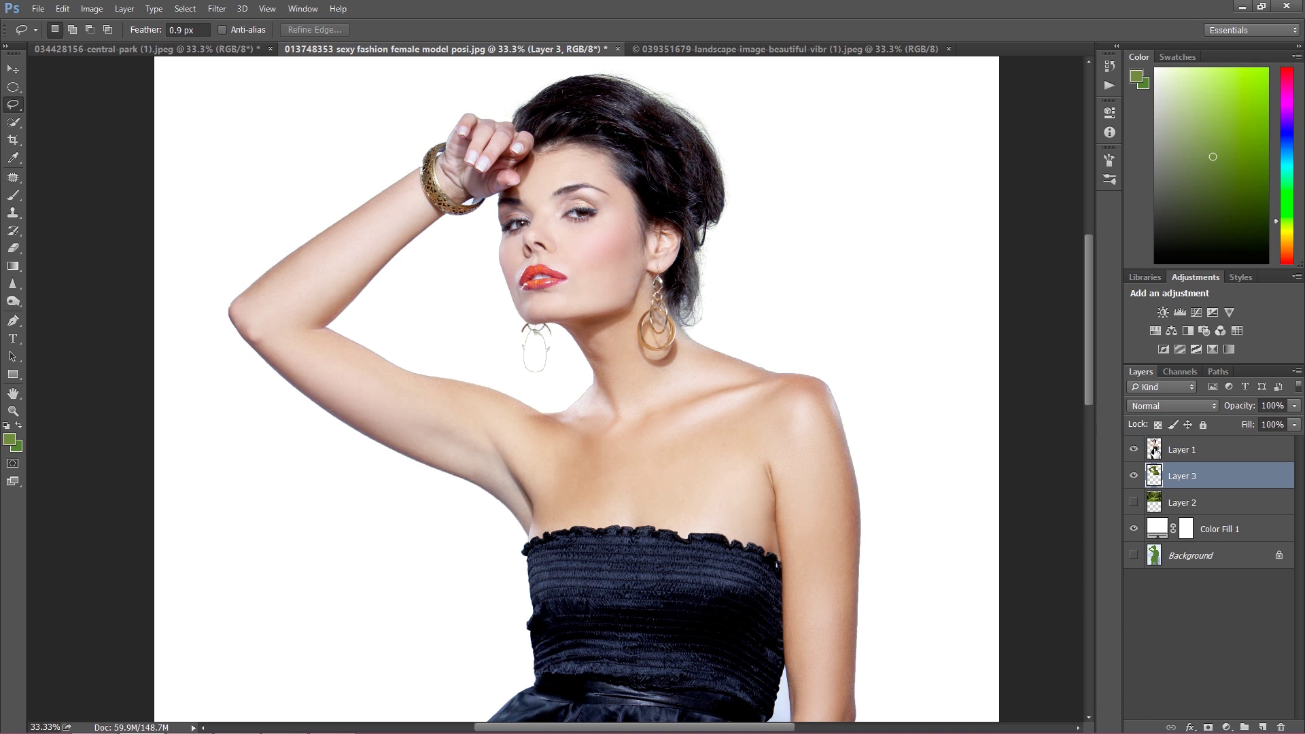
click(1164, 453)
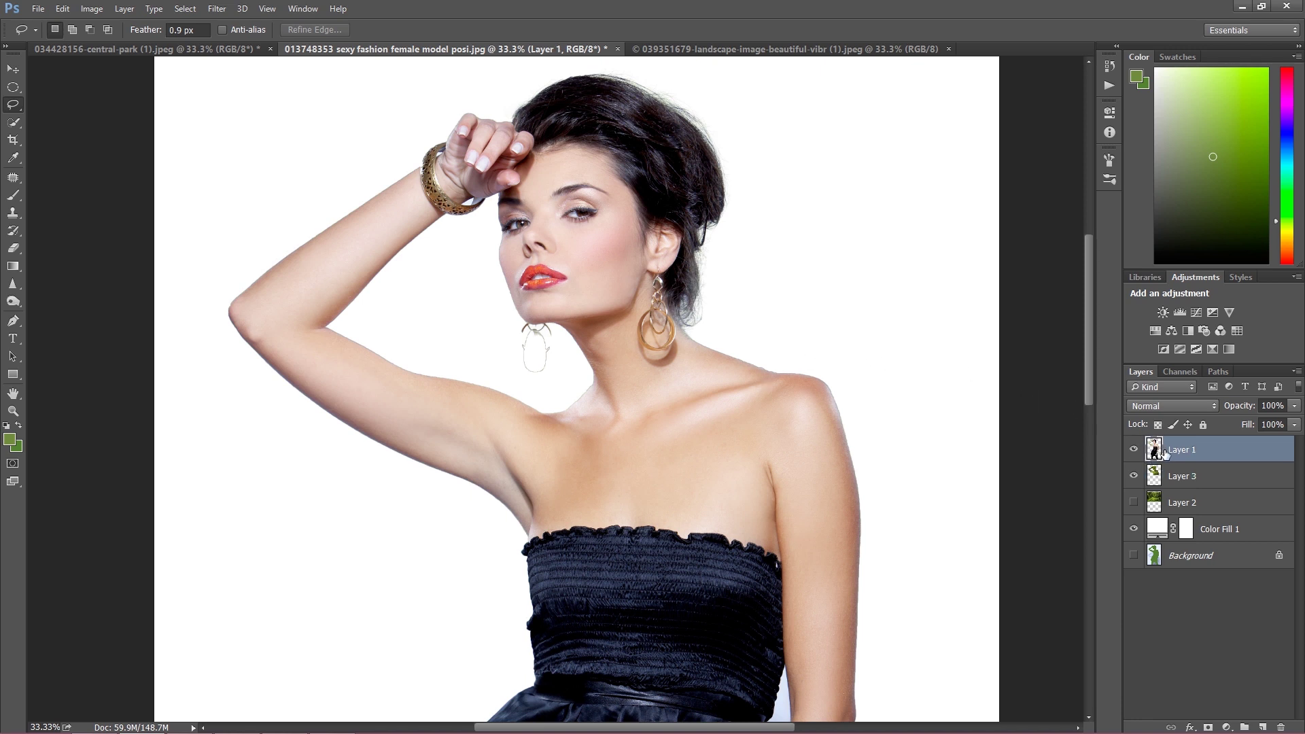
click(1177, 405)
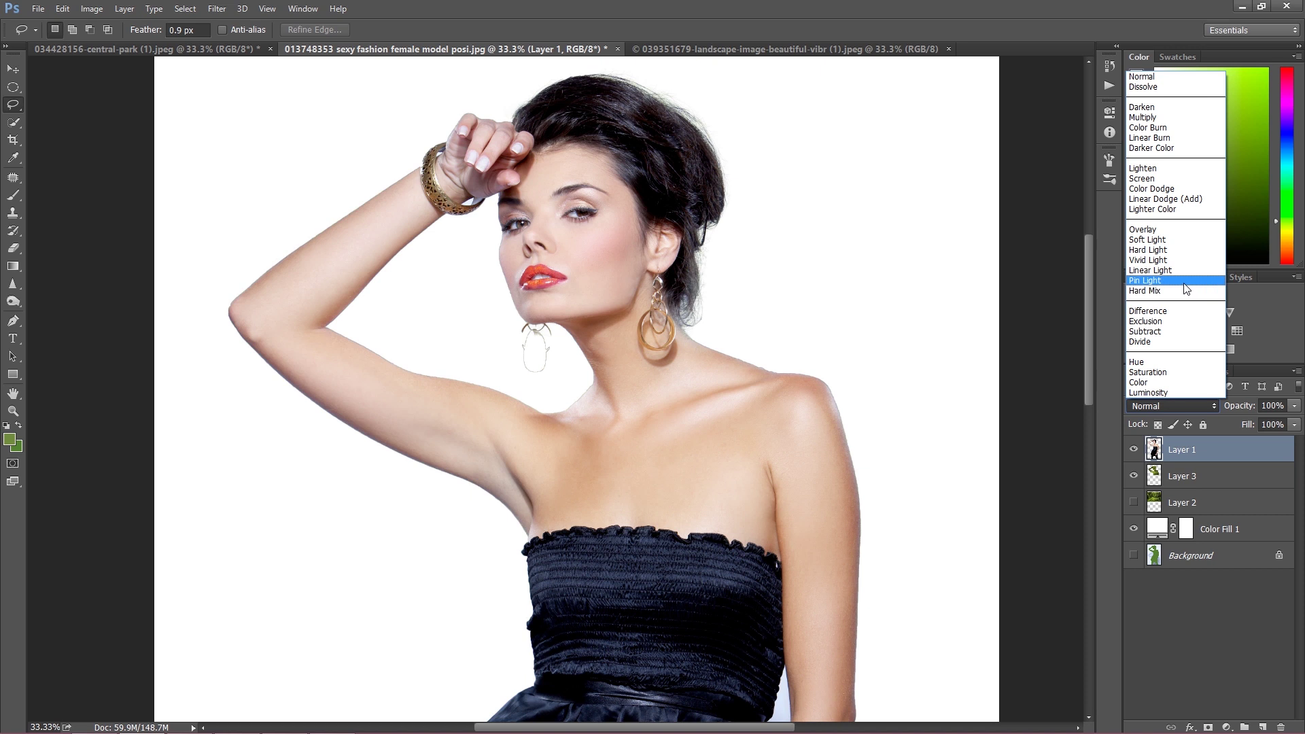
click(1153, 173)
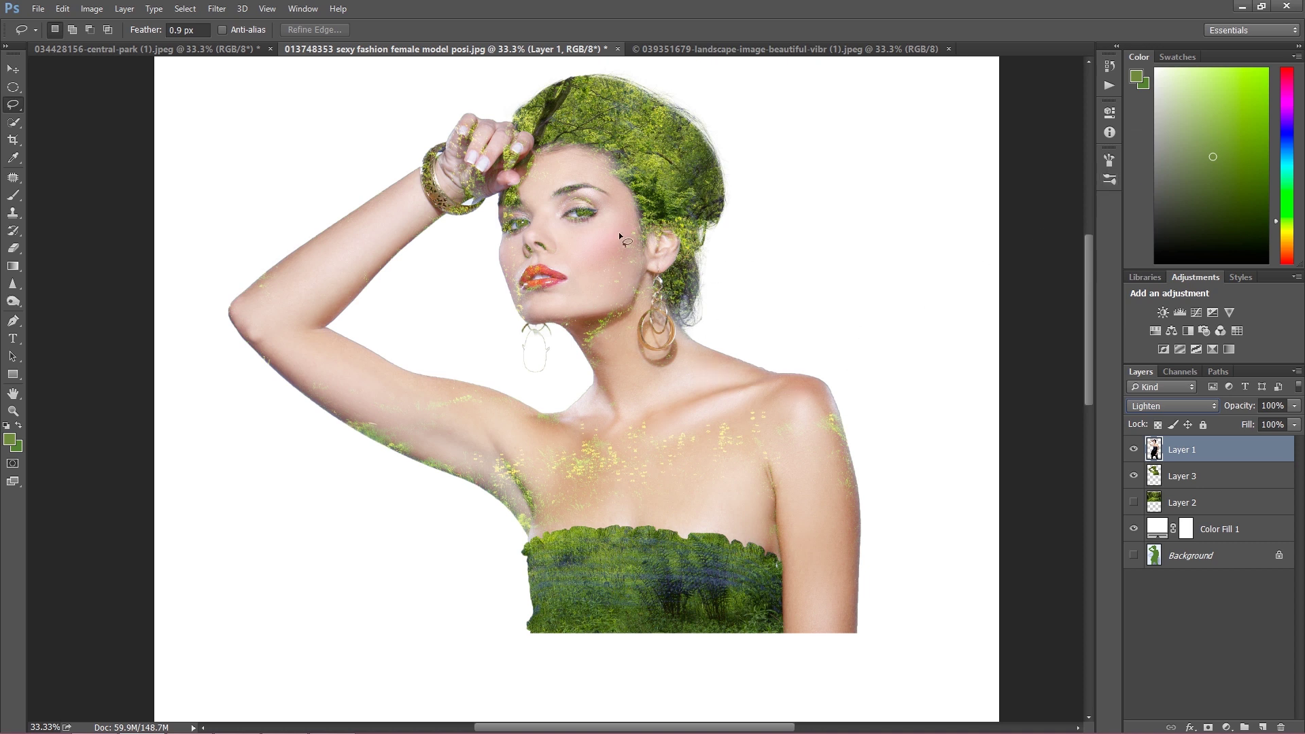
click(1238, 406)
drag(1237, 405, 1221, 403)
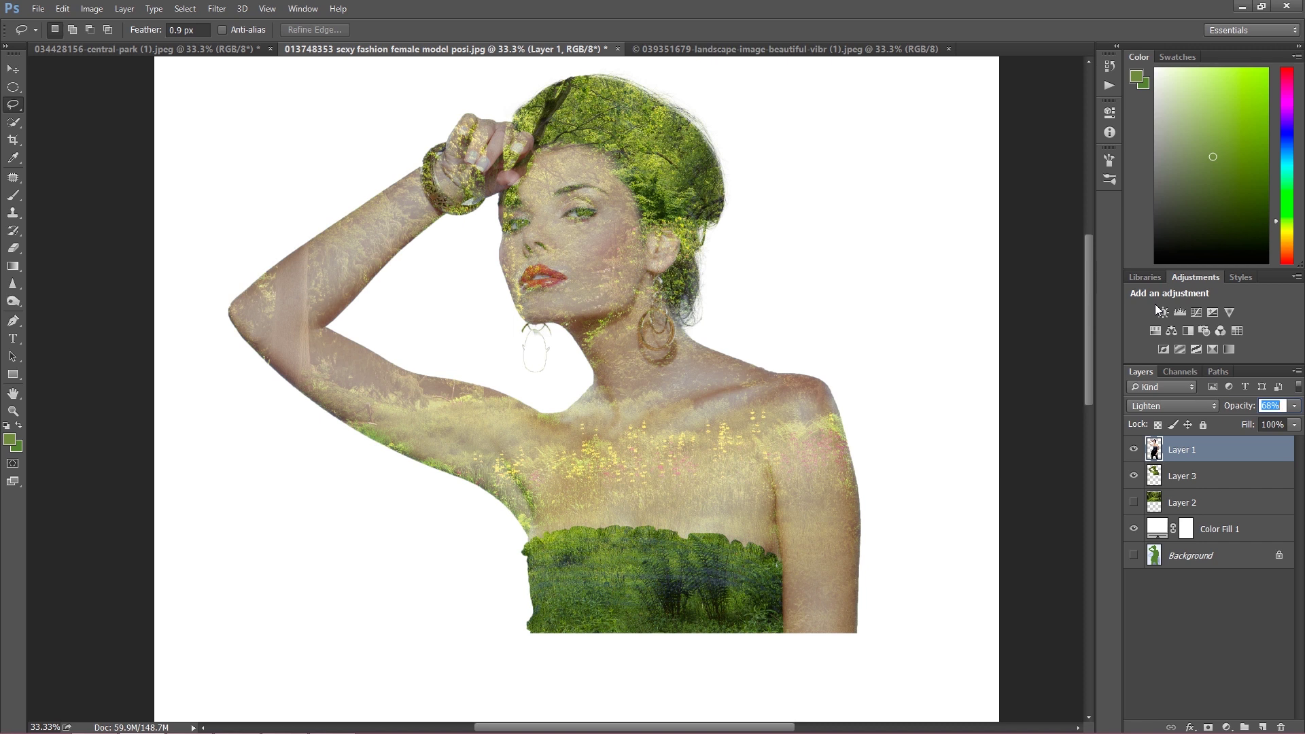
- Add a Hue/Saturation adjustment layer with saturation lowered to -74
click(1228, 726)
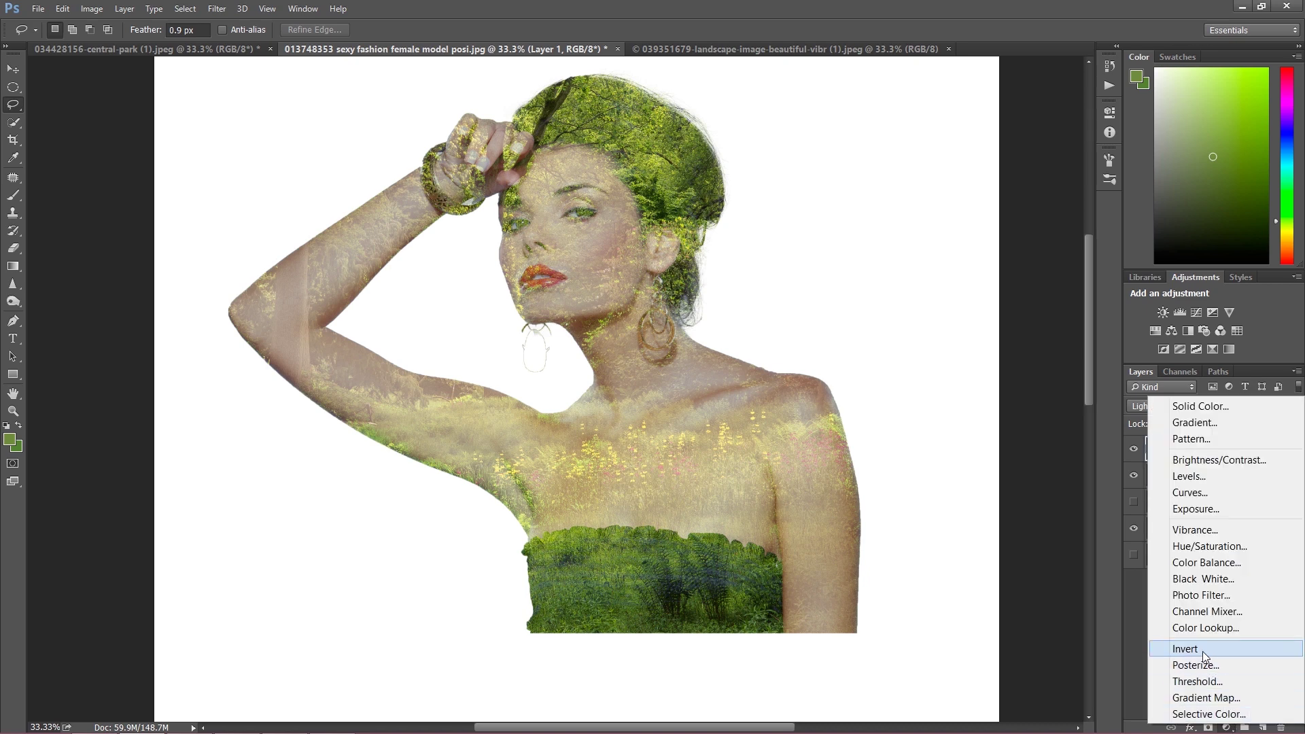
click(1196, 548)
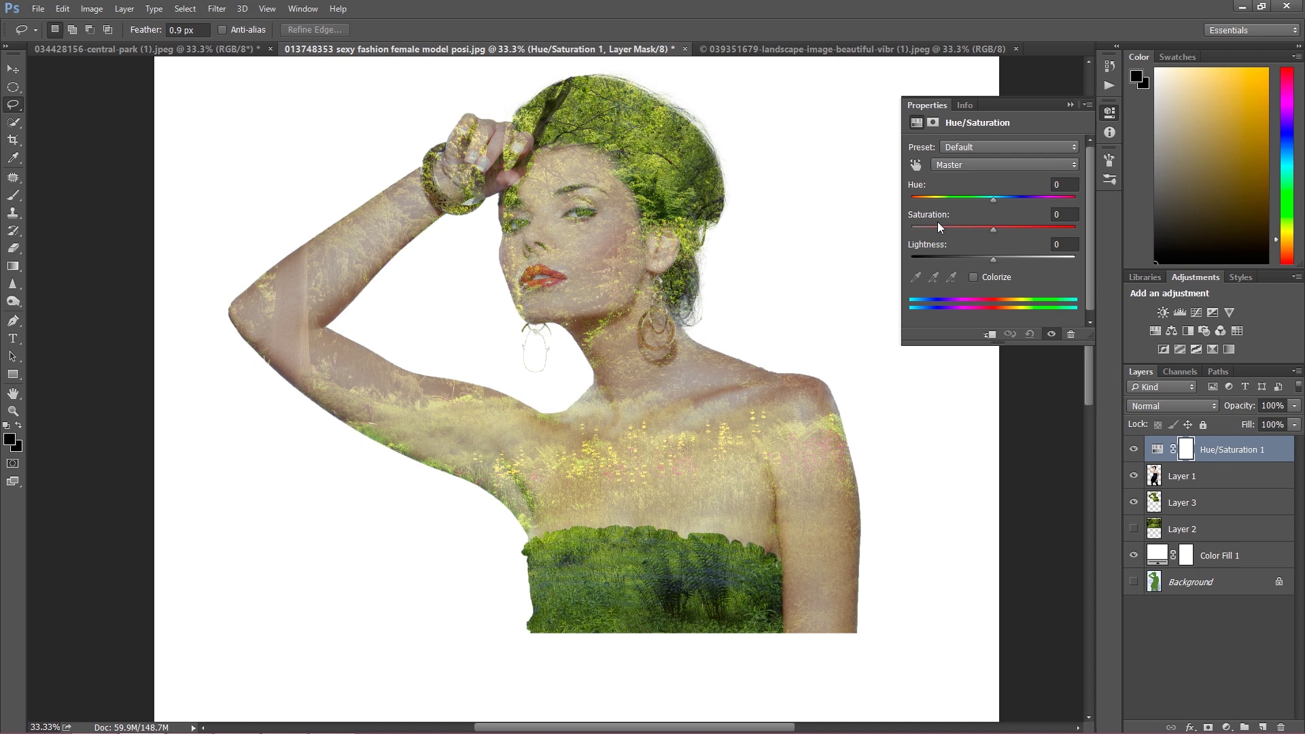
click(940, 228)
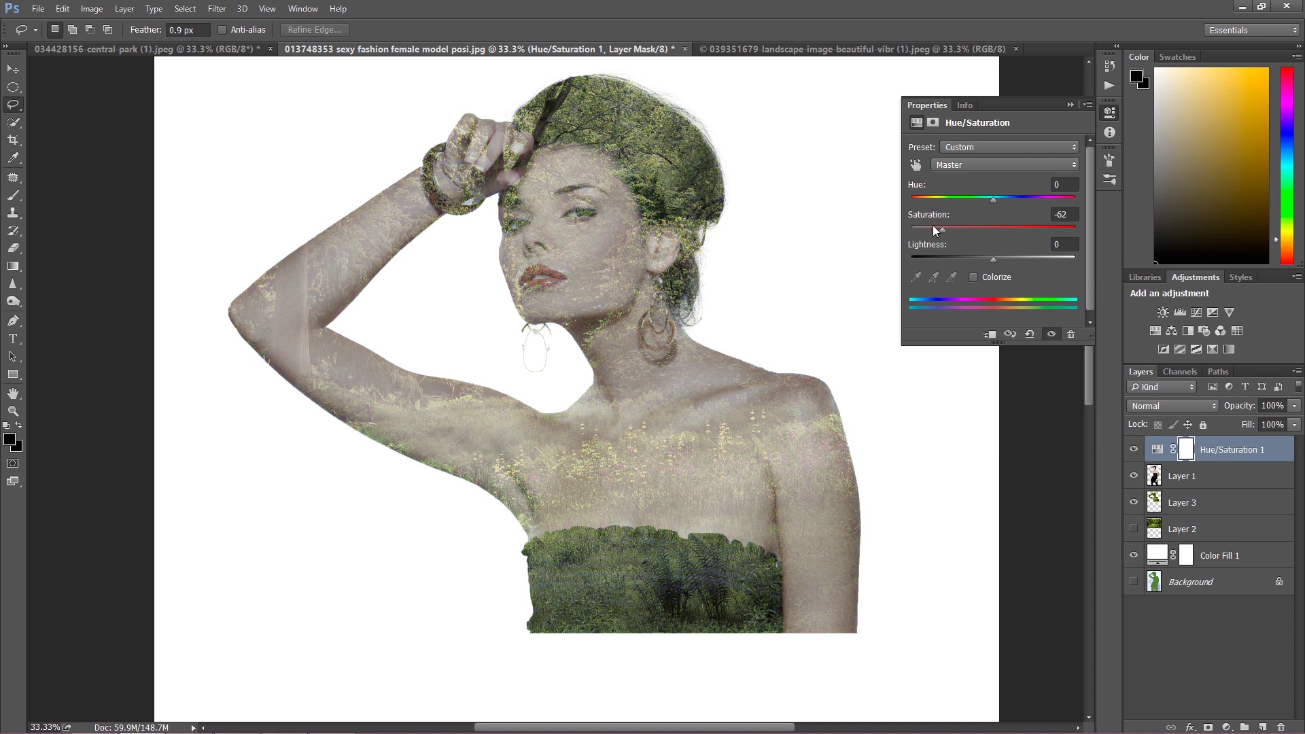
click(933, 228)
click(1068, 105)
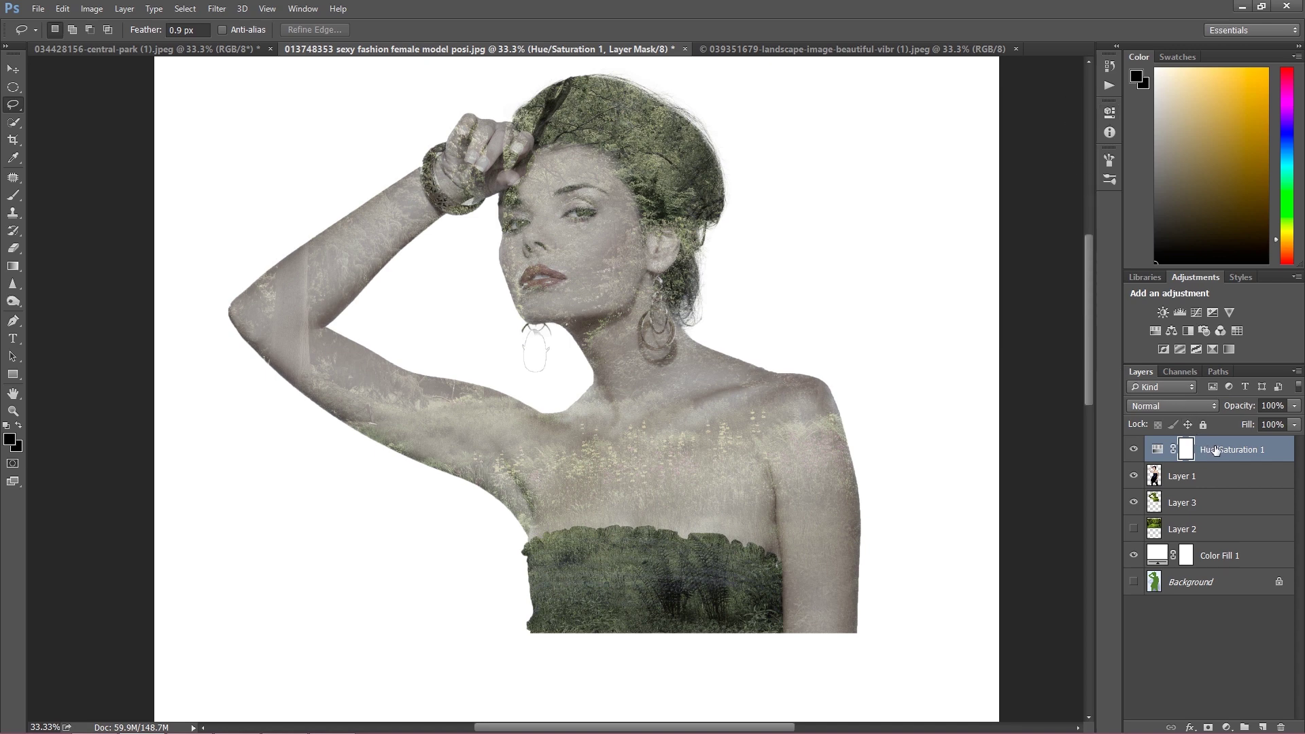
- Clip Hue/Saturation 1 to the model's Layer 1 as a clipping mask
click(1215, 448)
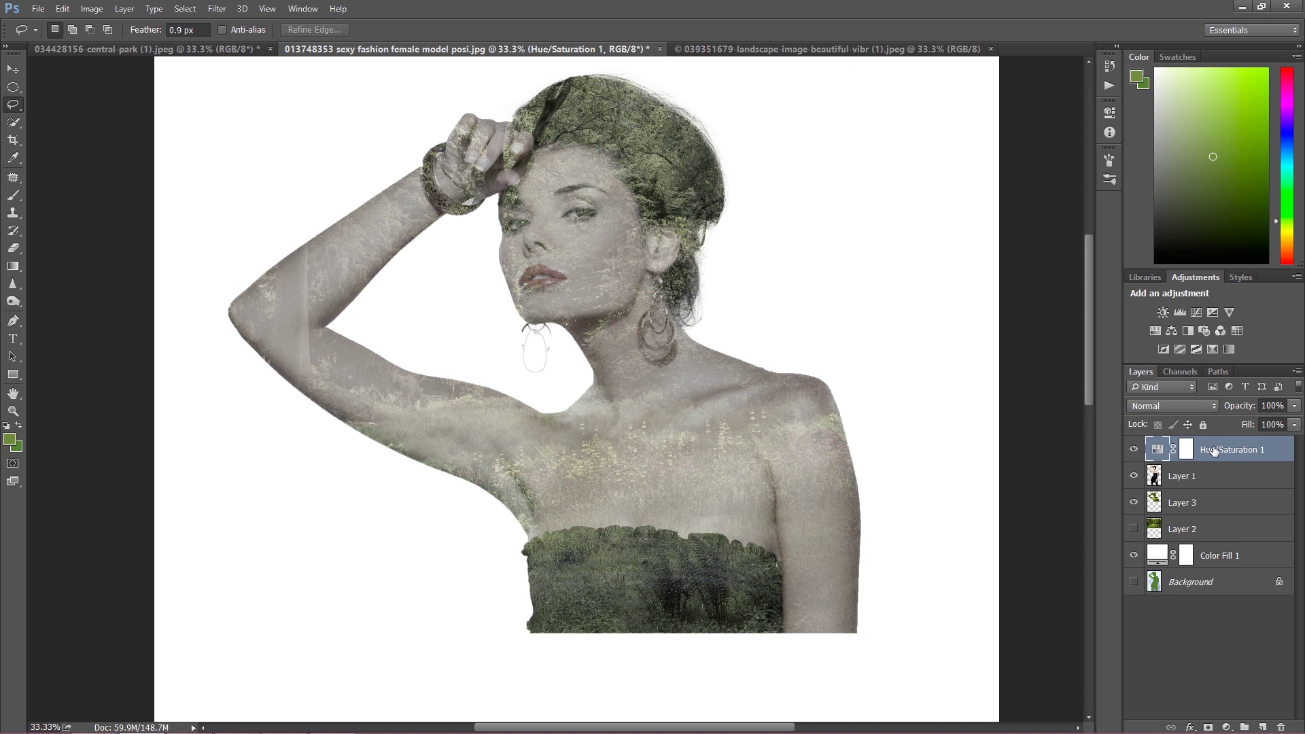
double_click(1215, 450)
key(Return)
right_click(1201, 445)
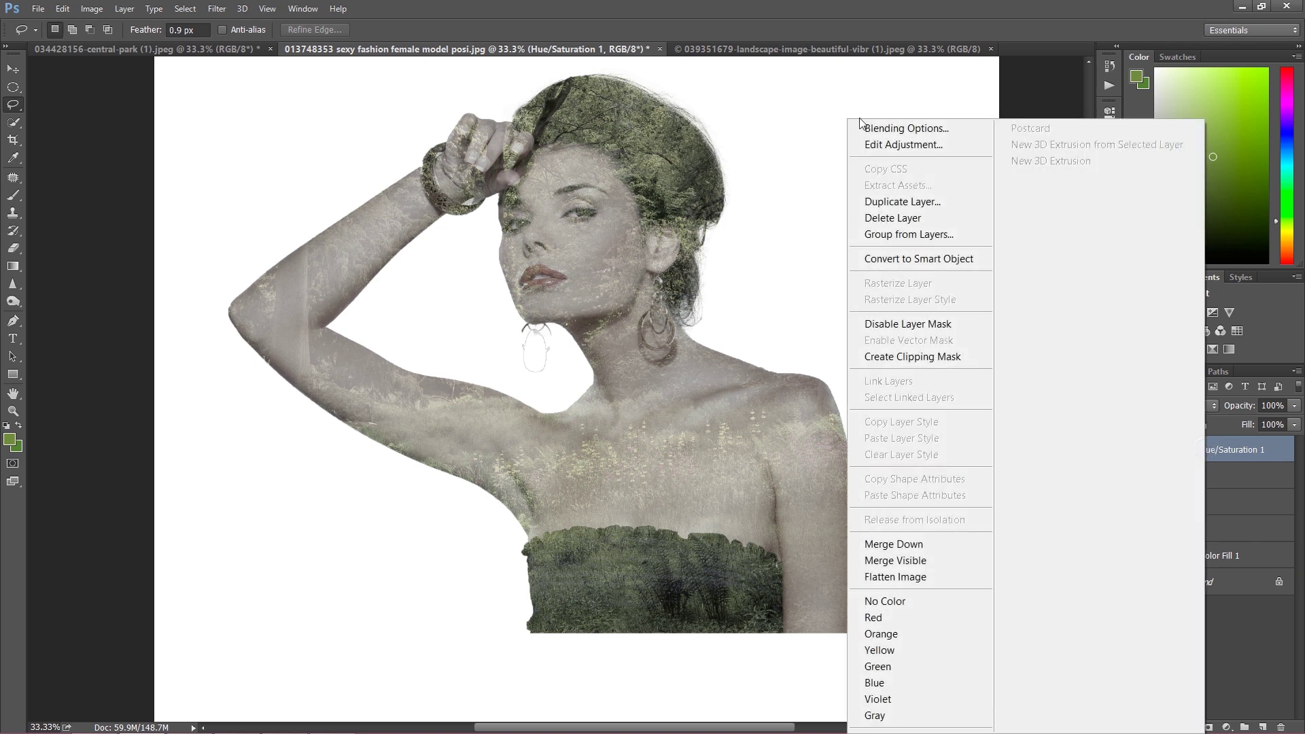
click(927, 356)
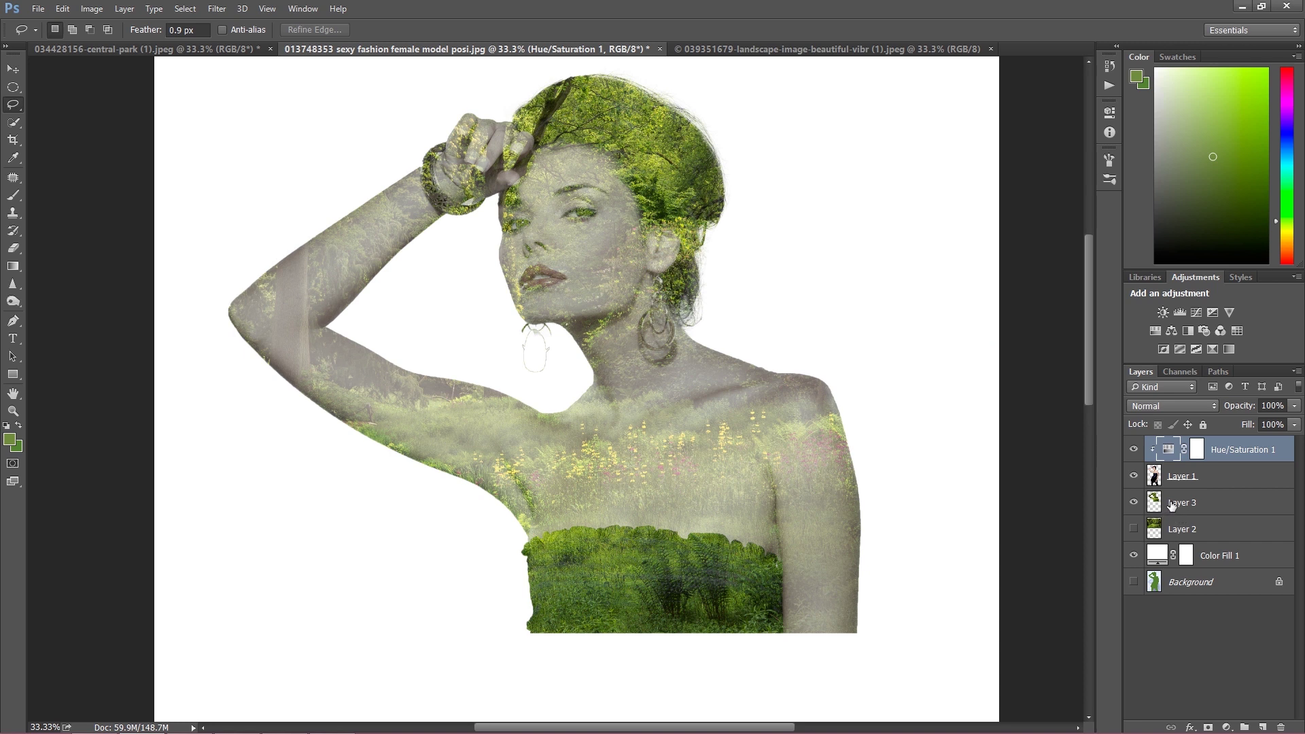
click(1174, 504)
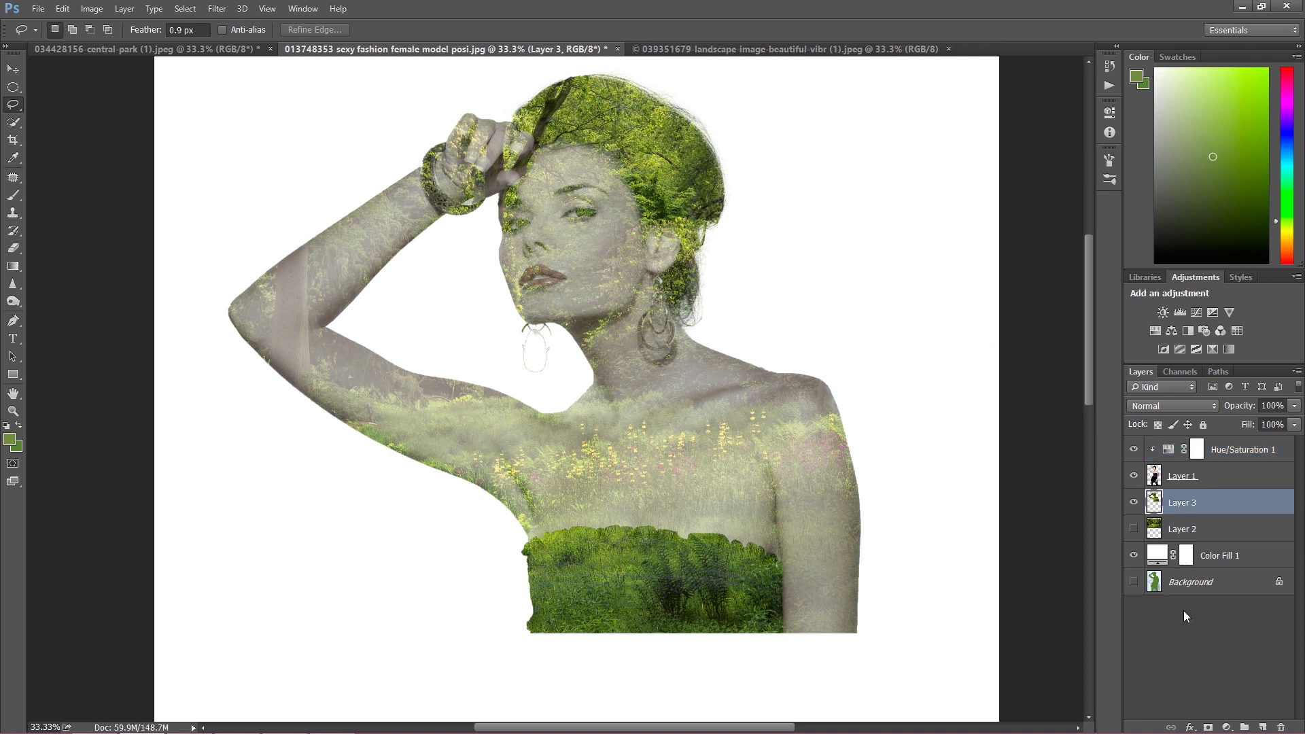
- Add a Hue/Saturation 2 adjustment at -63 saturation and clip it to Layer 3
click(1226, 727)
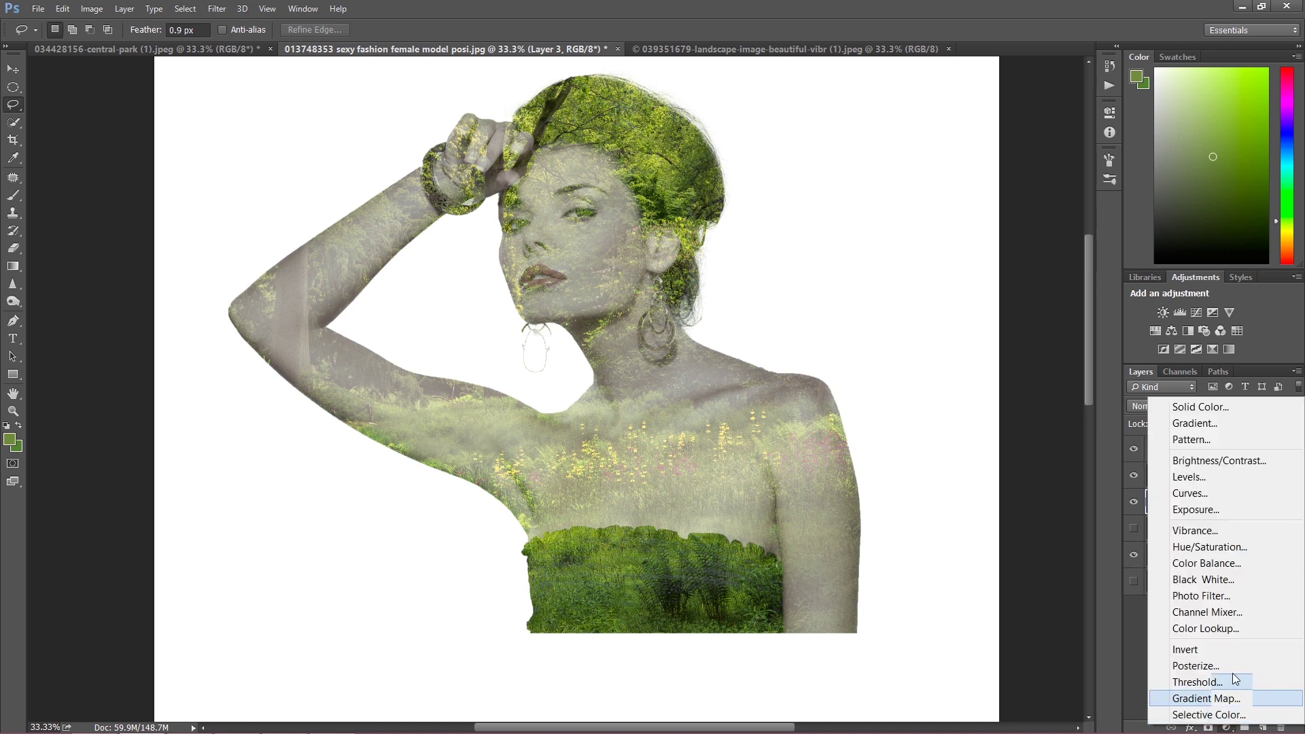
click(1217, 546)
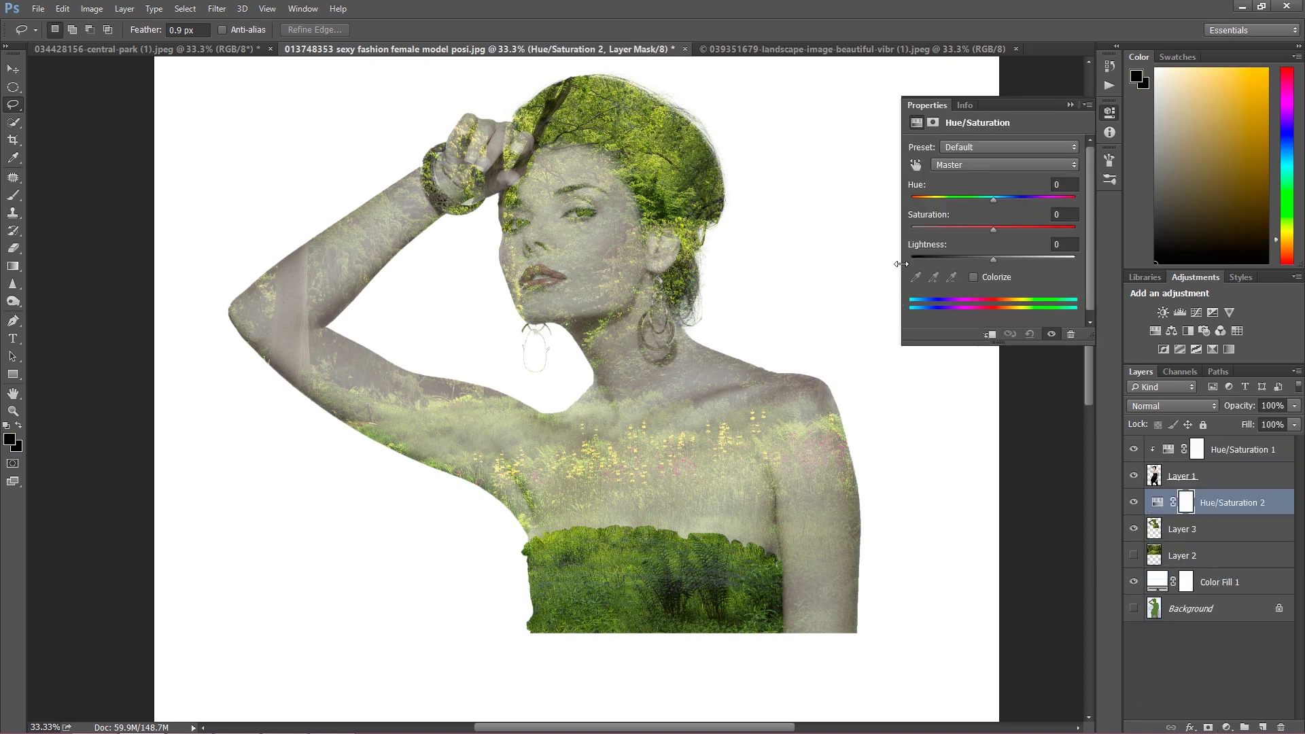
click(942, 227)
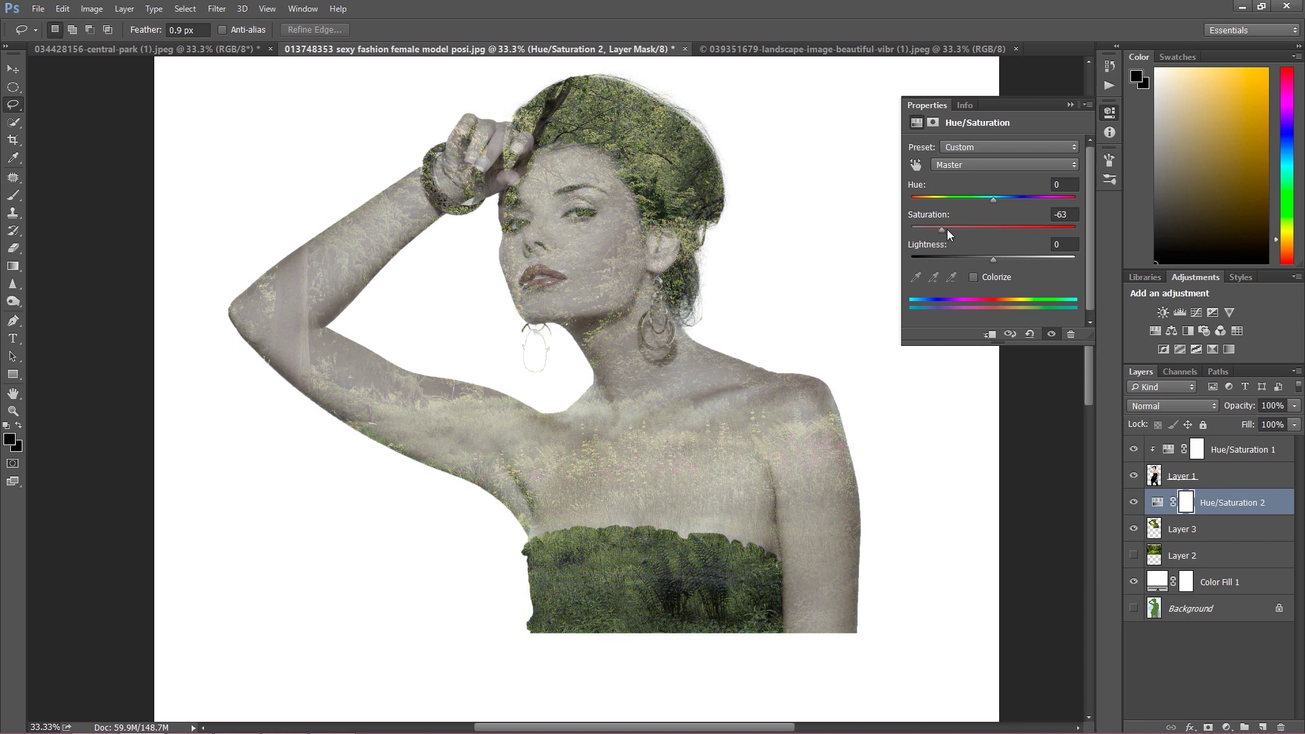
click(1071, 104)
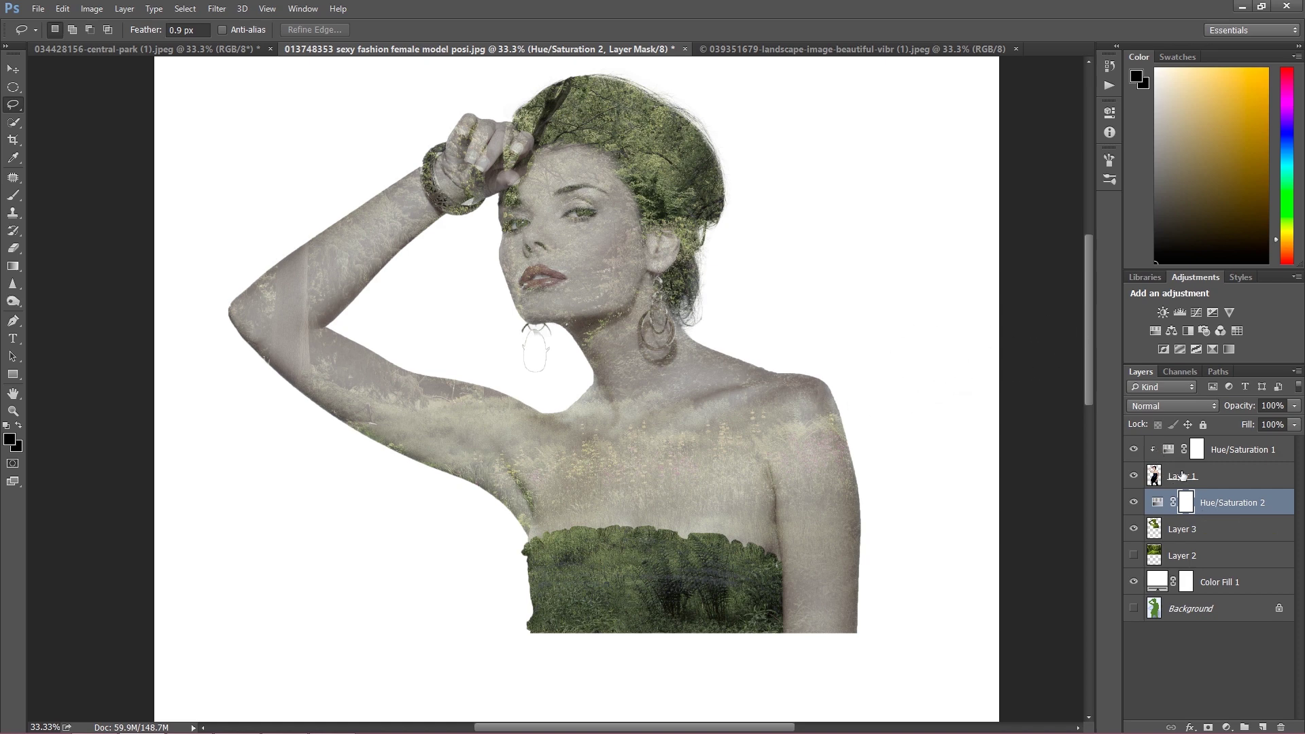
right_click(1210, 509)
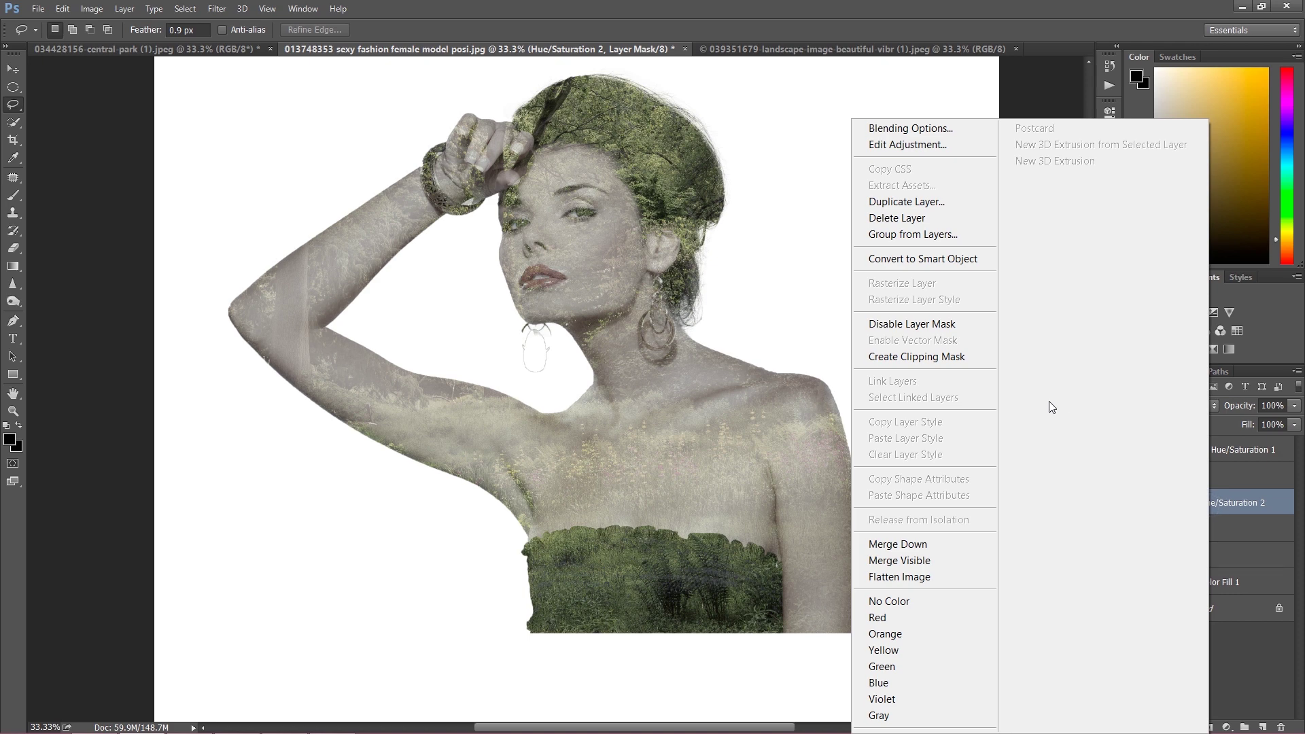
click(941, 354)
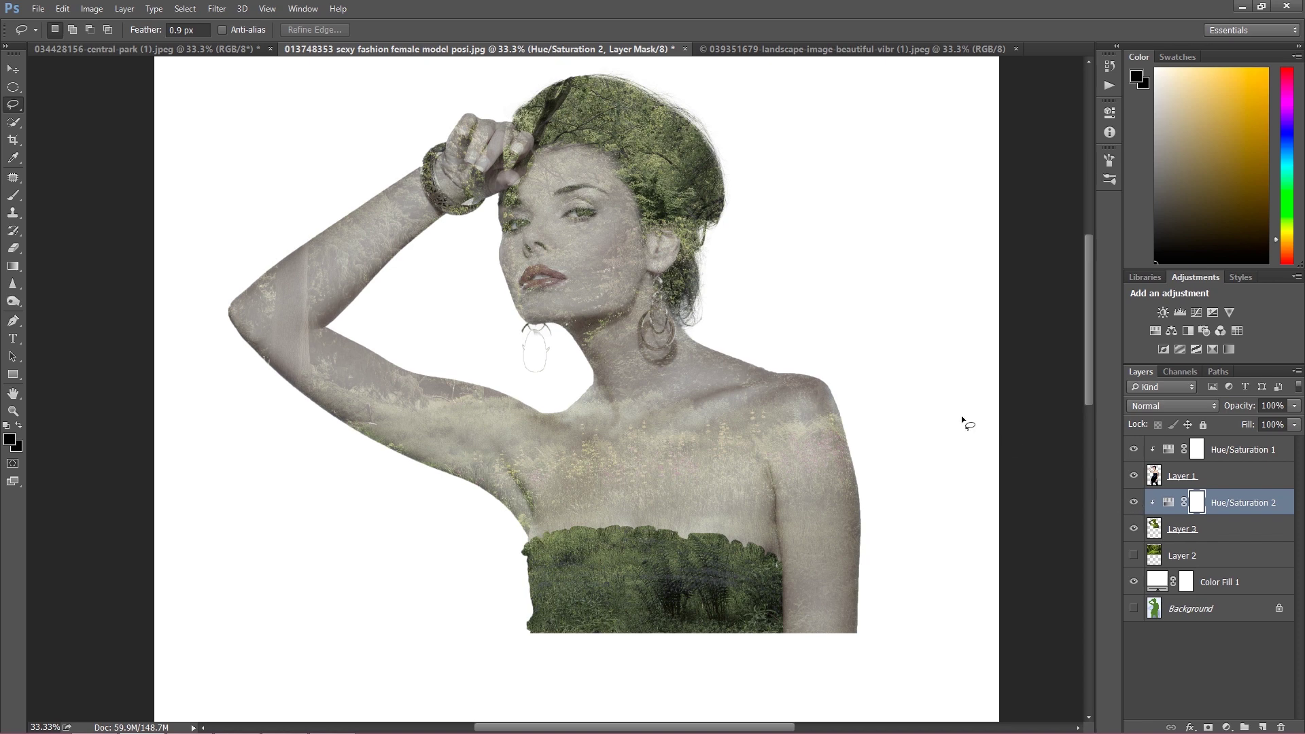
key(ctrl+minus)
key(ctrl+minus)
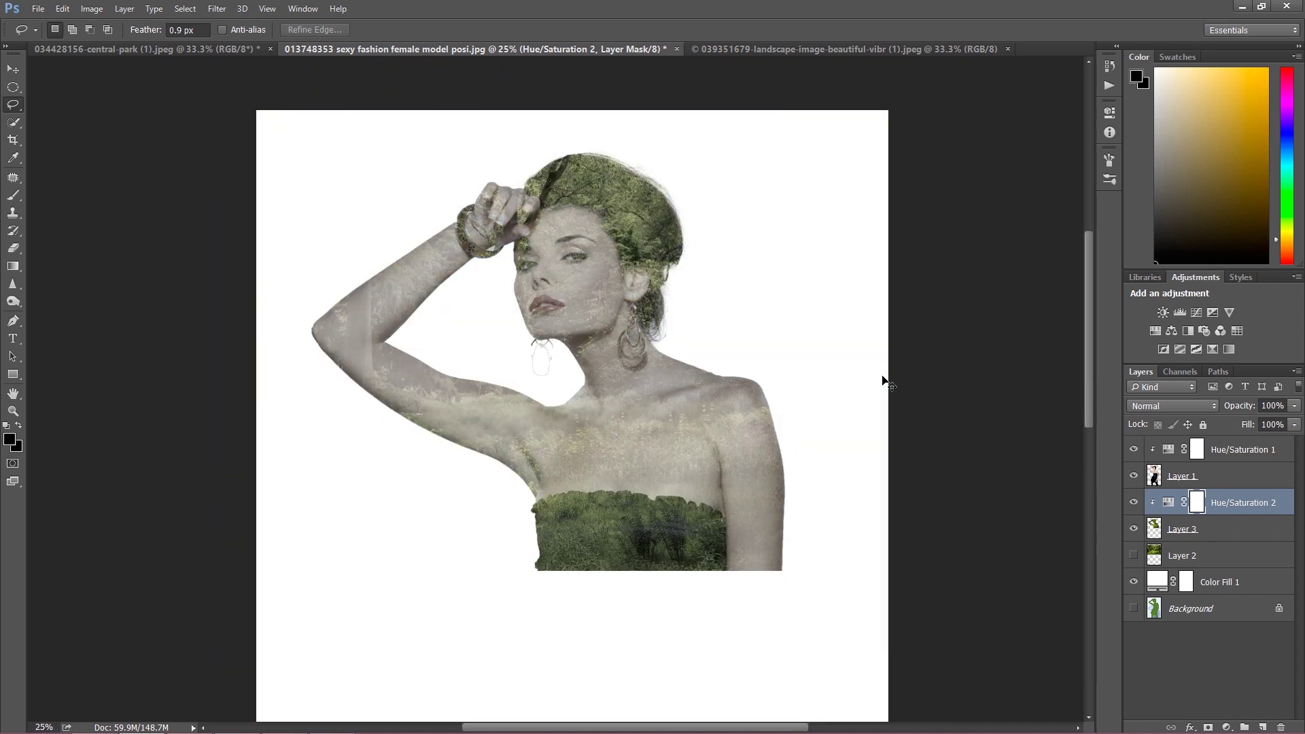
- Crop the canvas by raising the bottom edge to the figure and lowering the top edge toward the head
click(12, 141)
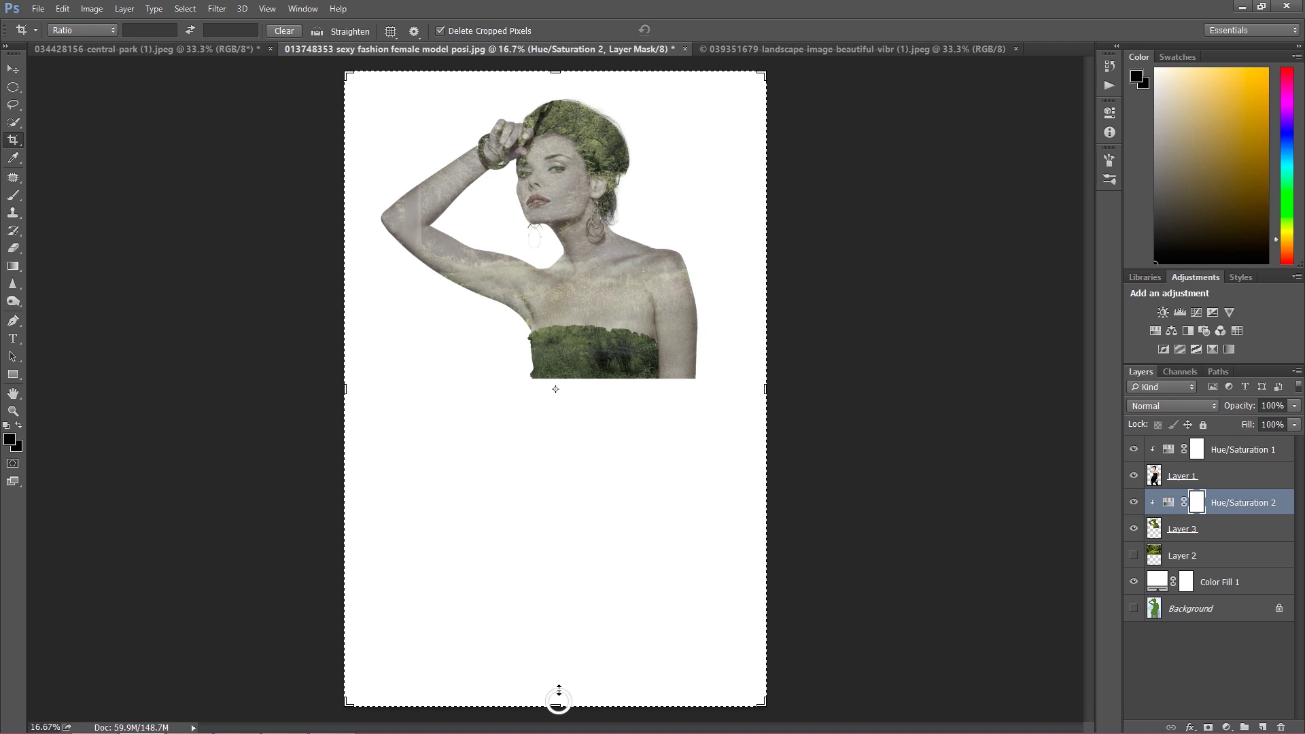
right_click(562, 624)
click(563, 708)
drag(563, 708, 557, 706)
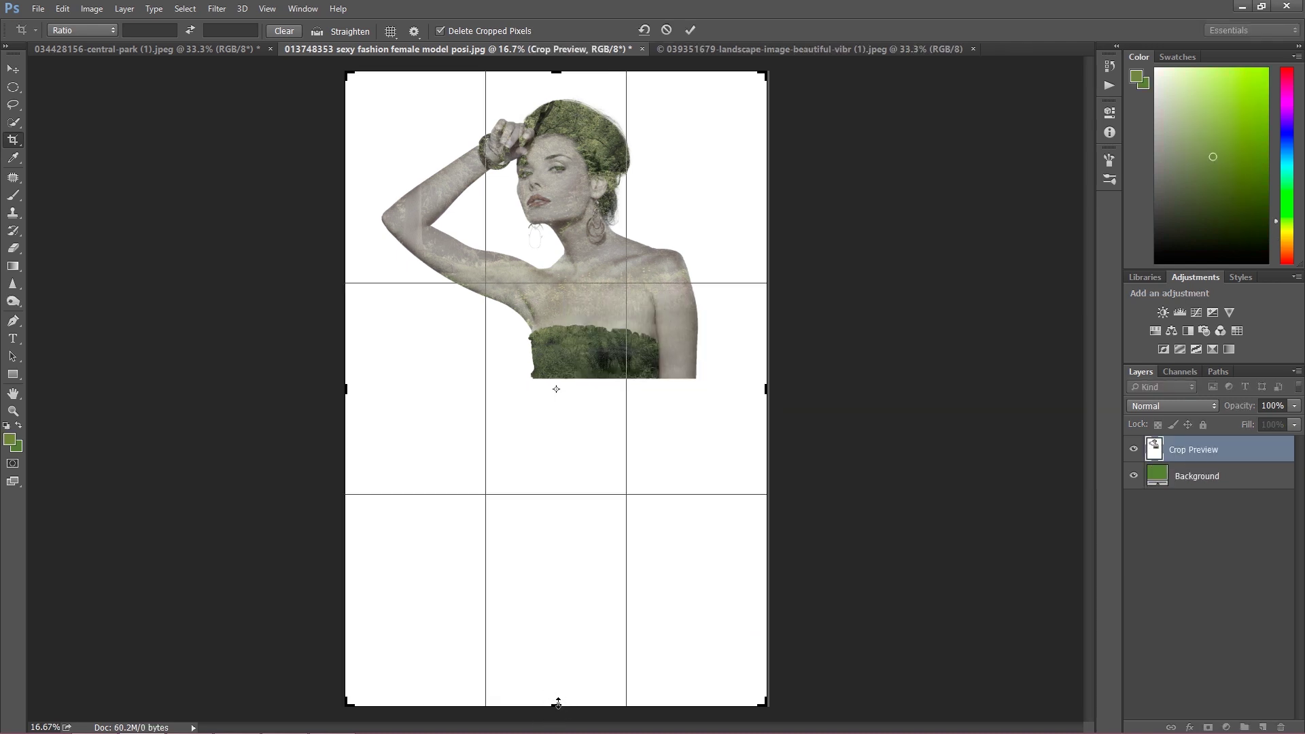
drag(558, 704, 585, 530)
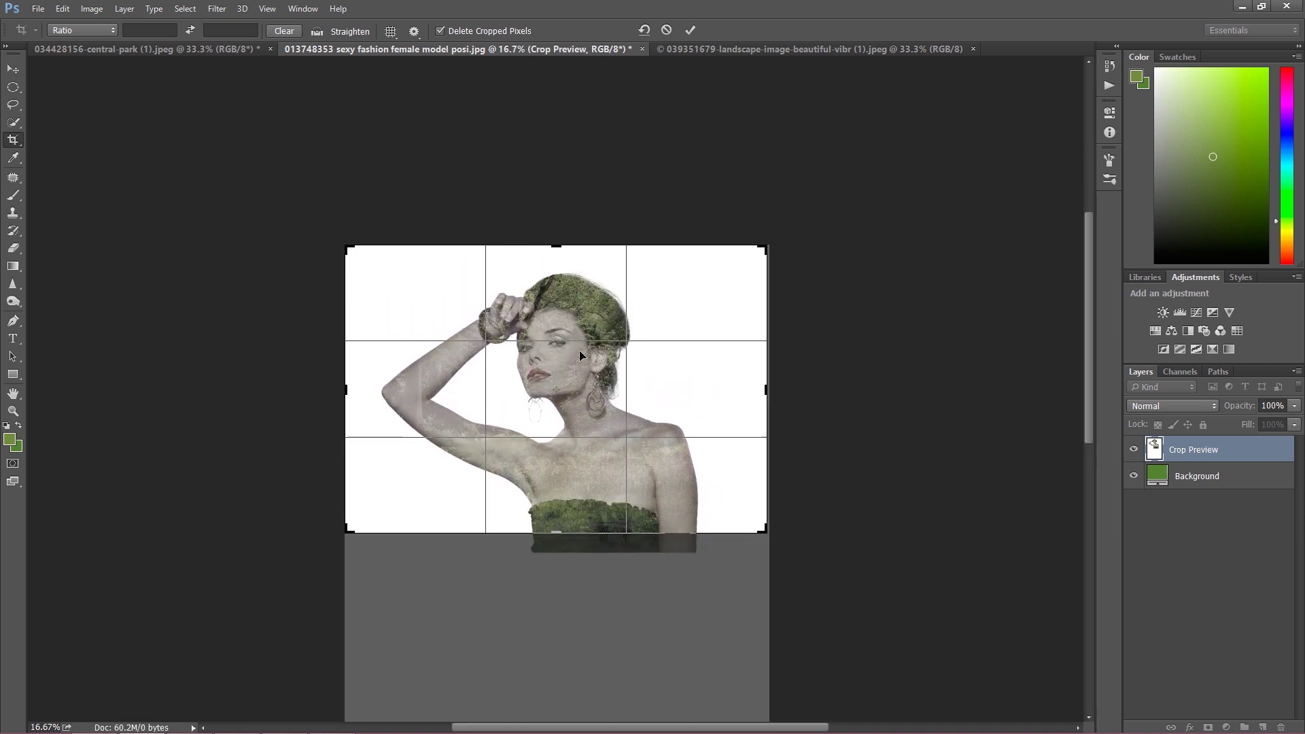
right_click(557, 246)
key(Escape)
drag(555, 242, 556, 248)
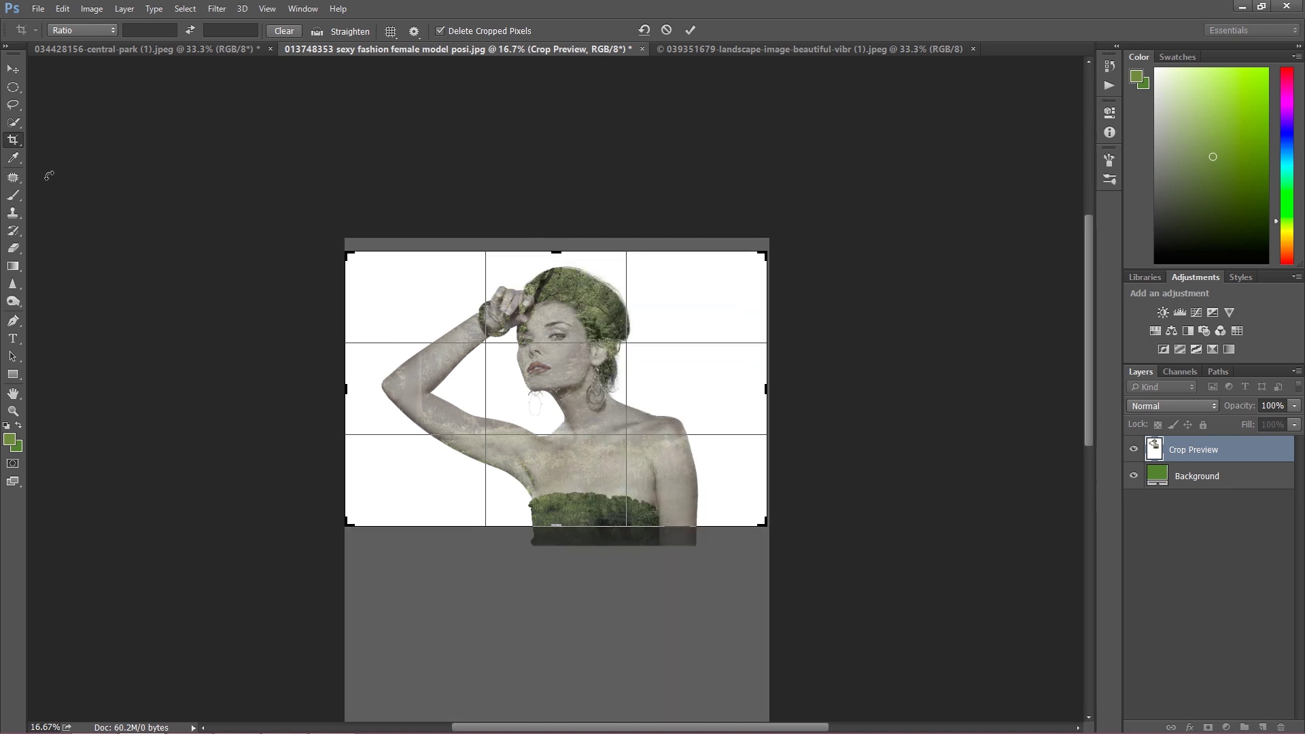
click(20, 142)
click(626, 289)
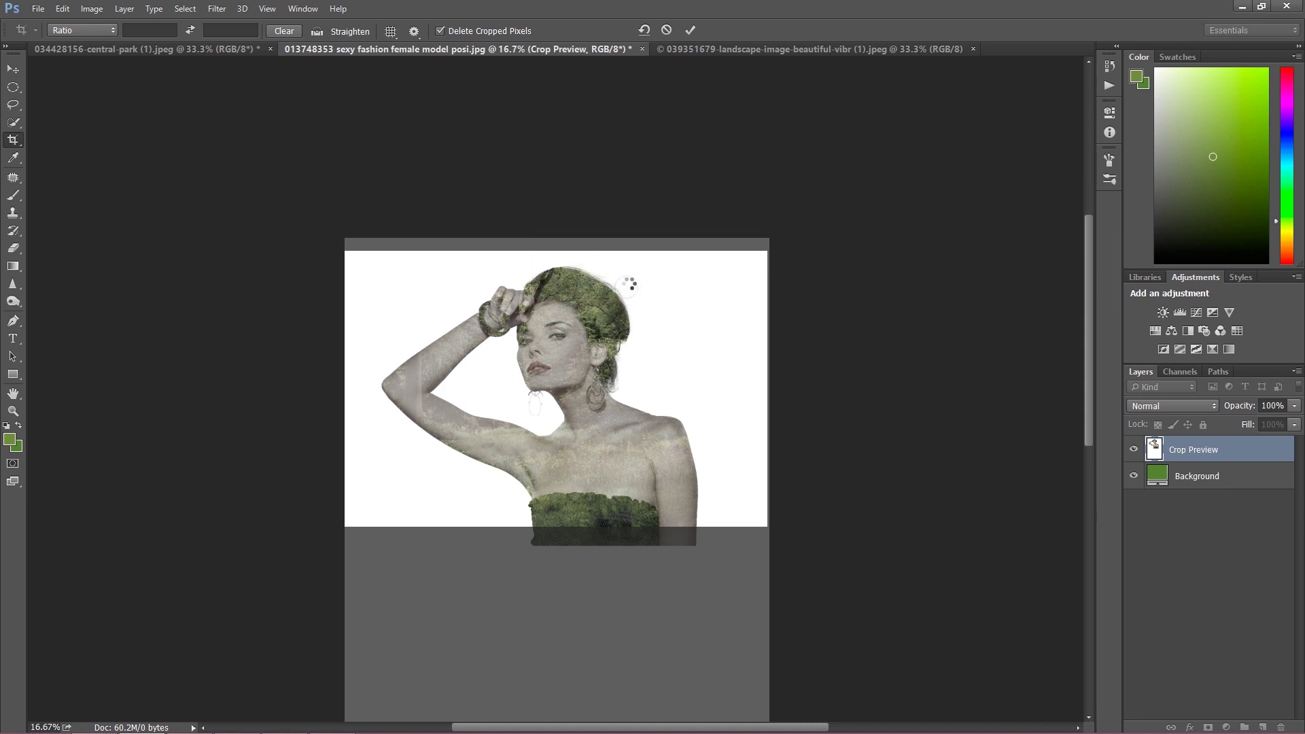
key(ctrl+plus)
key(ctrl+plus)
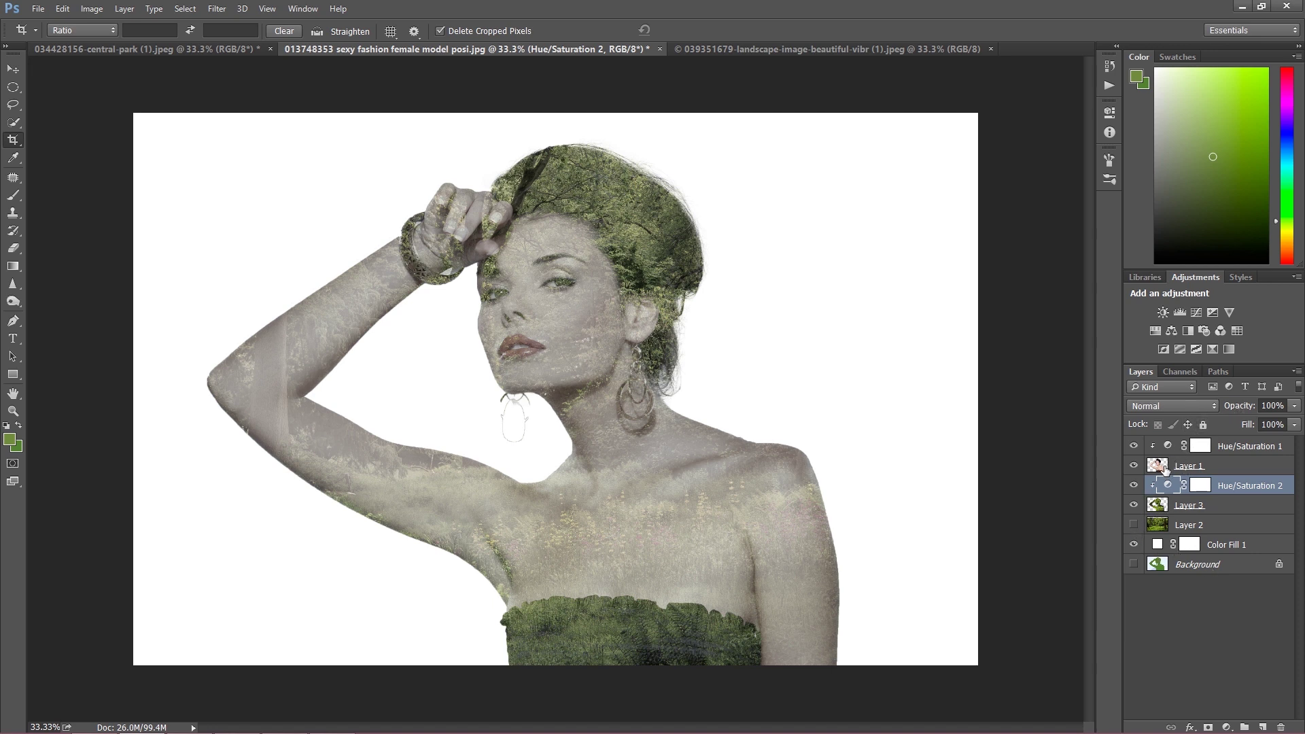
click(1166, 468)
- Lower model Layer 1's opacity to 50% and duplicate it as Layer 1 copy
drag(1239, 405, 1223, 408)
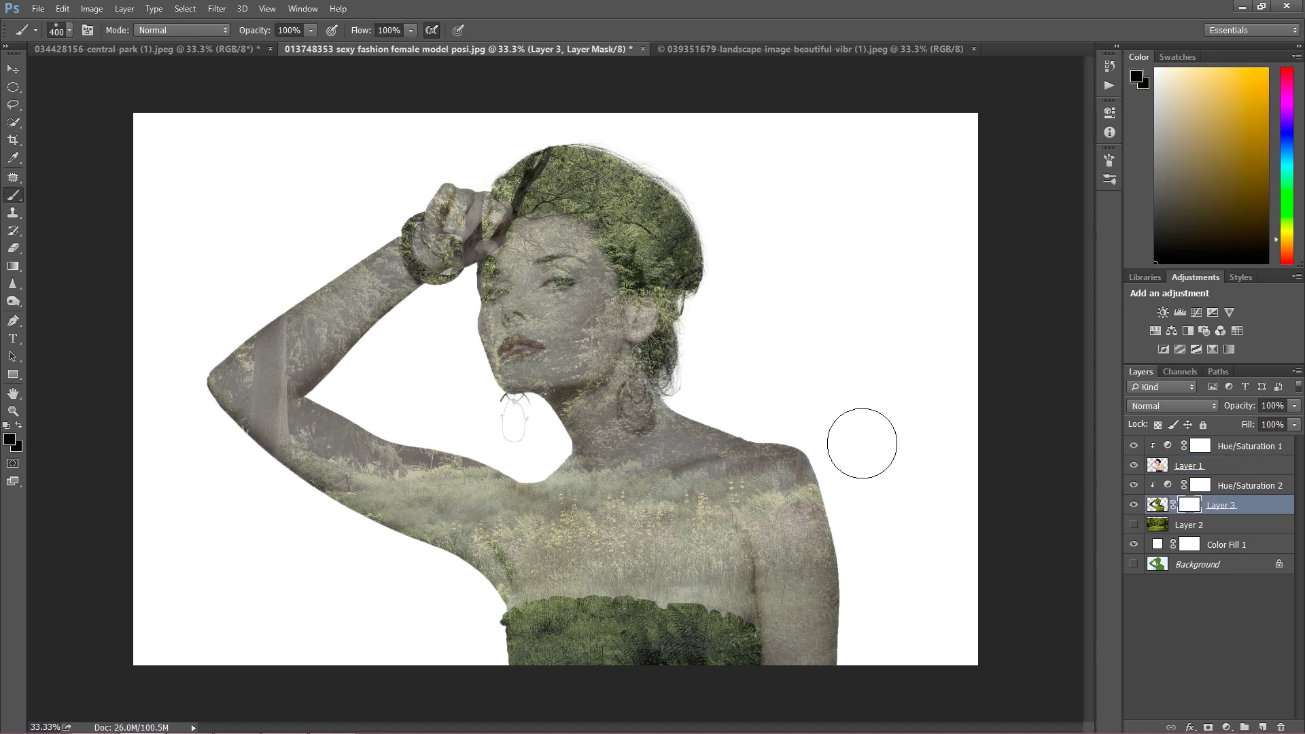
click(1197, 465)
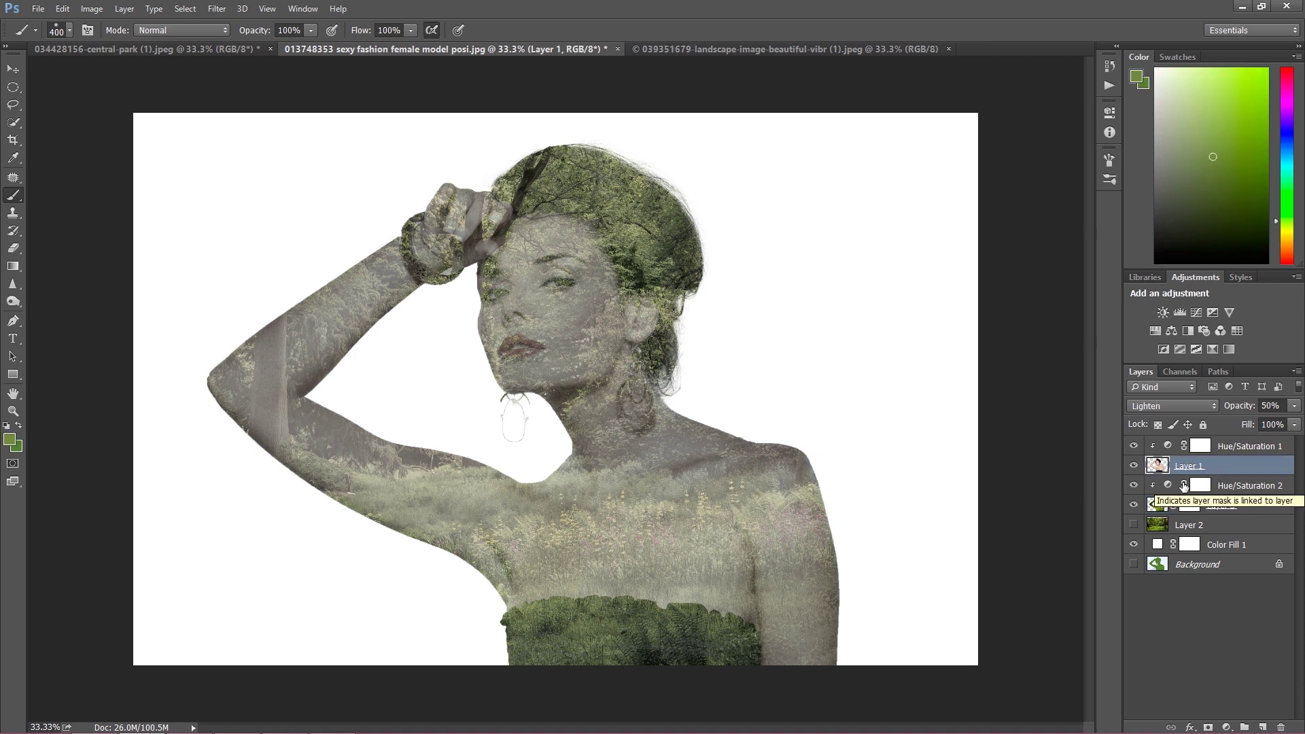
key(ctrl+j)
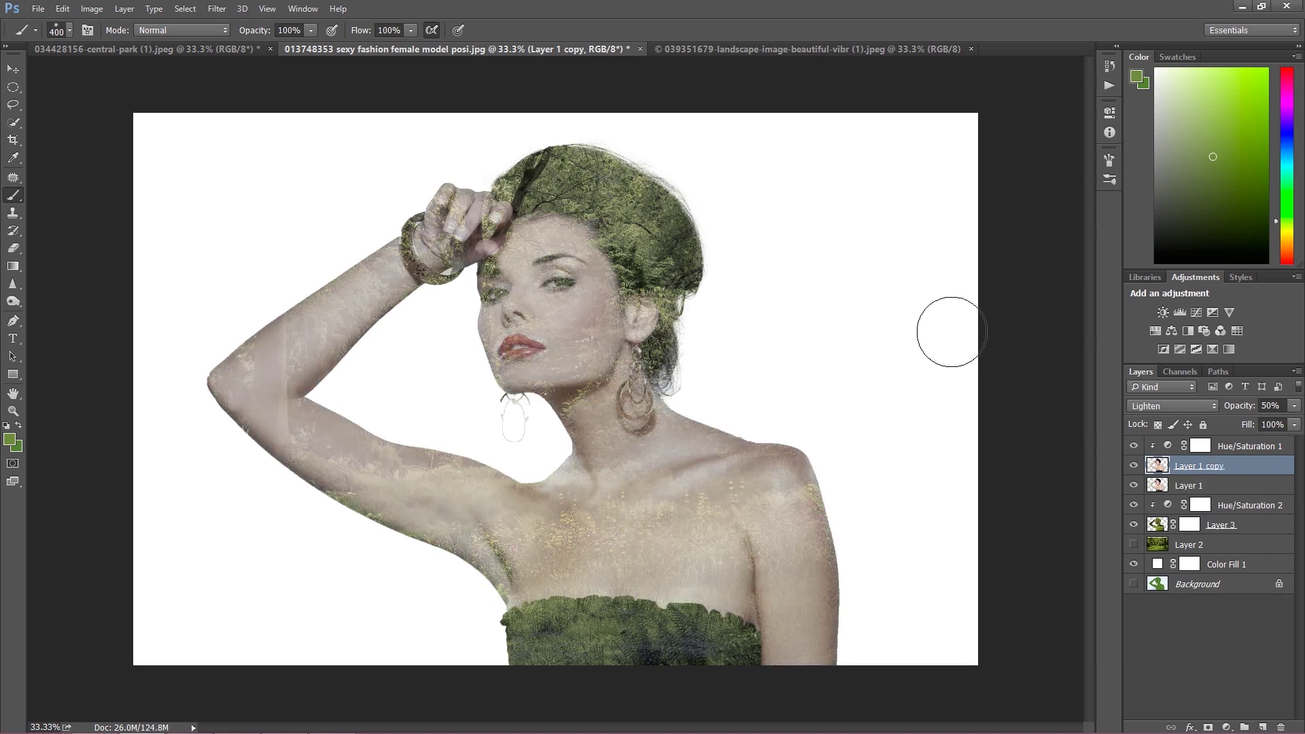
- Set Layer 1 copy to Normal blending at 100% opacity
click(1154, 407)
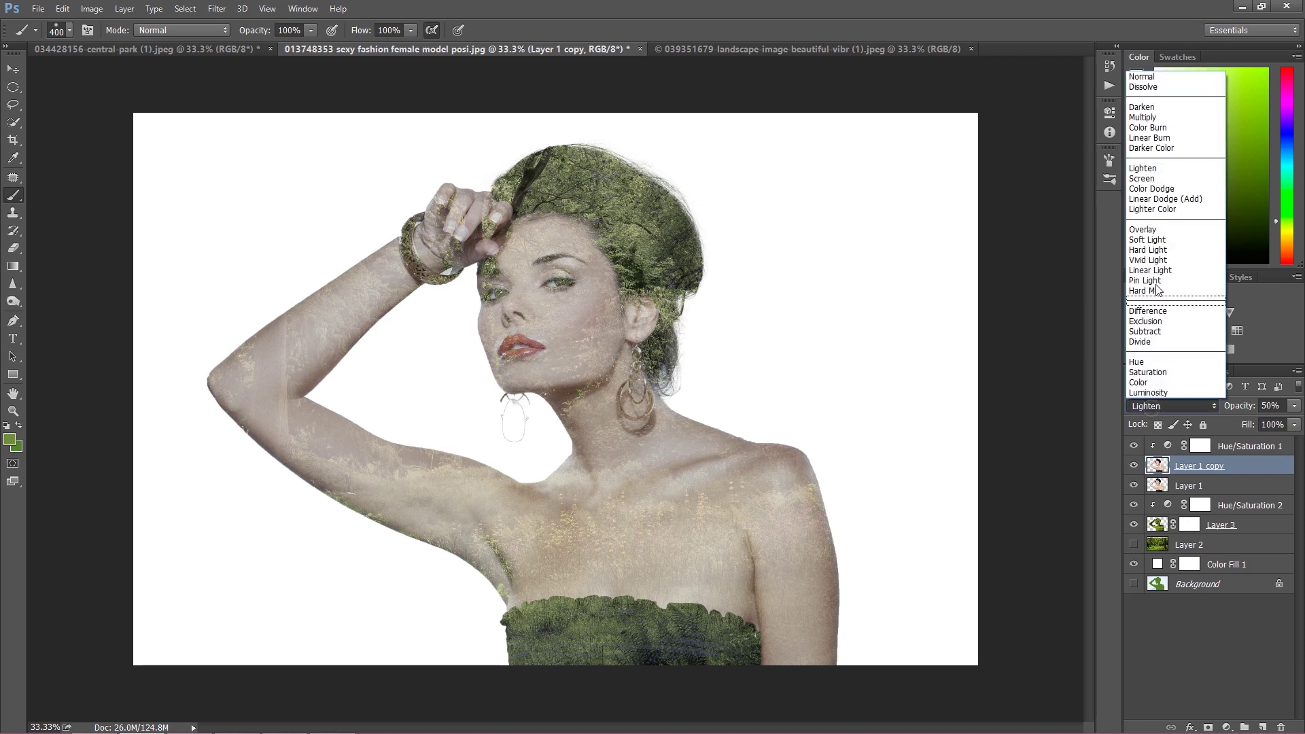
click(1147, 77)
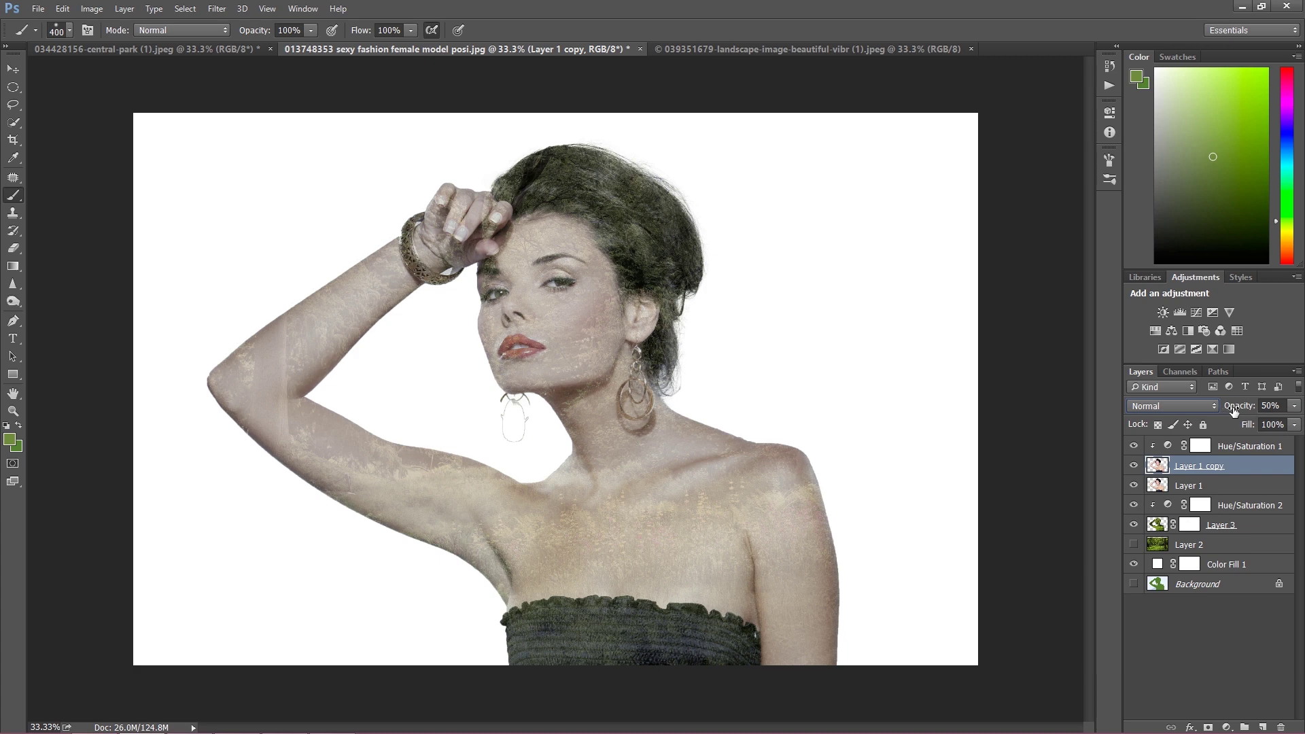
click(1269, 405)
text(100)
key(Return)
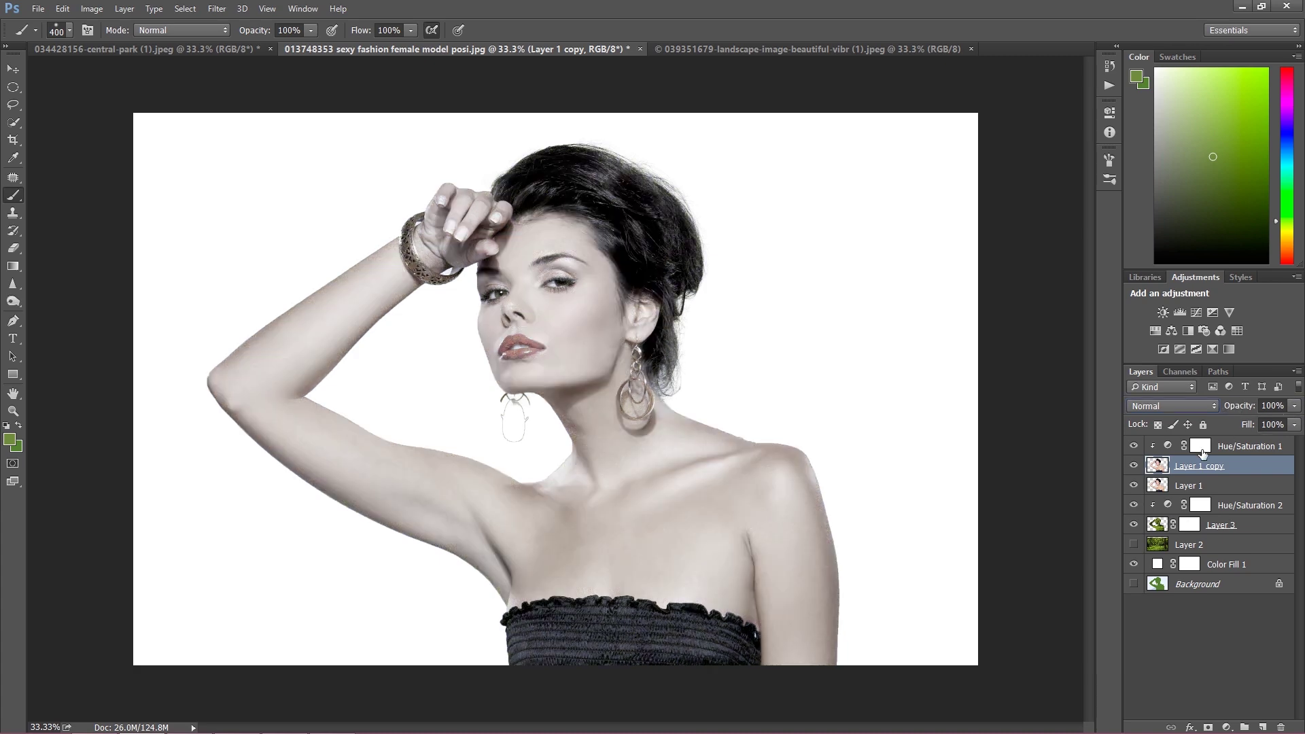
- Give Layer 1 copy an inverted black mask and move it to the top of the stack
click(1207, 727)
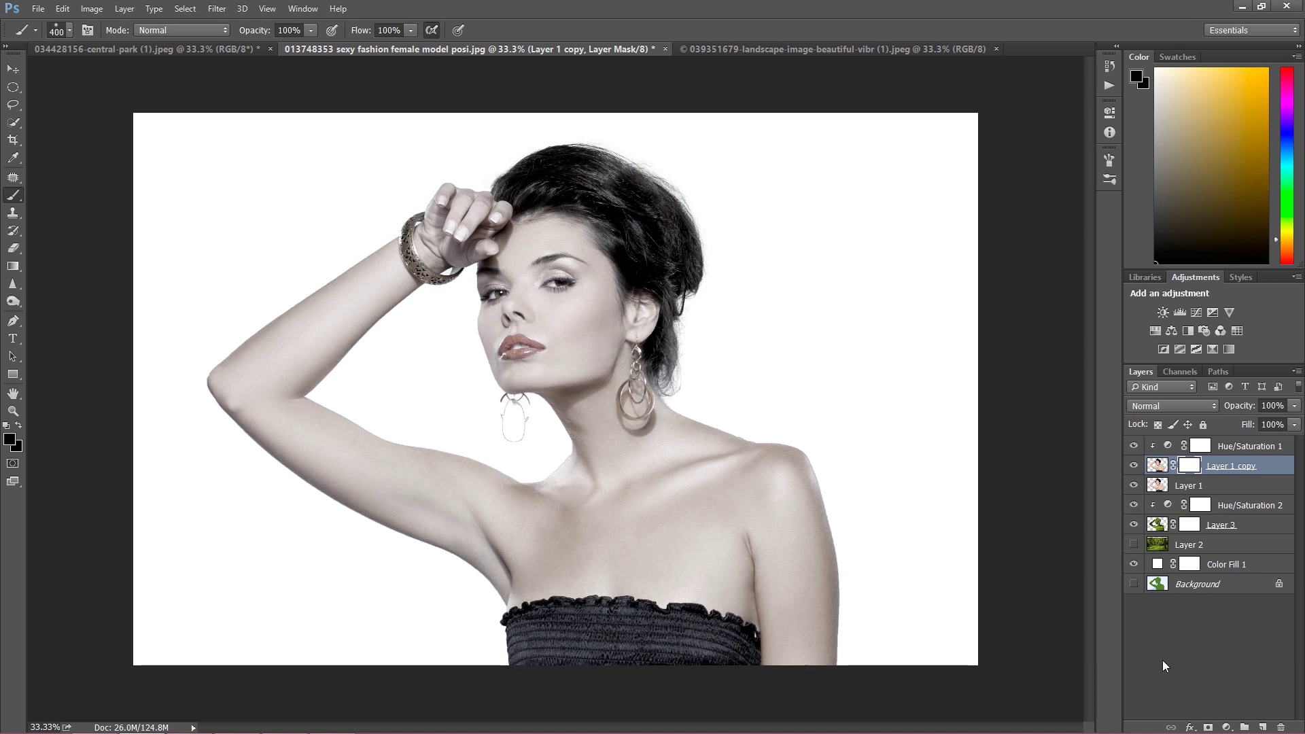
key(ctrl+i)
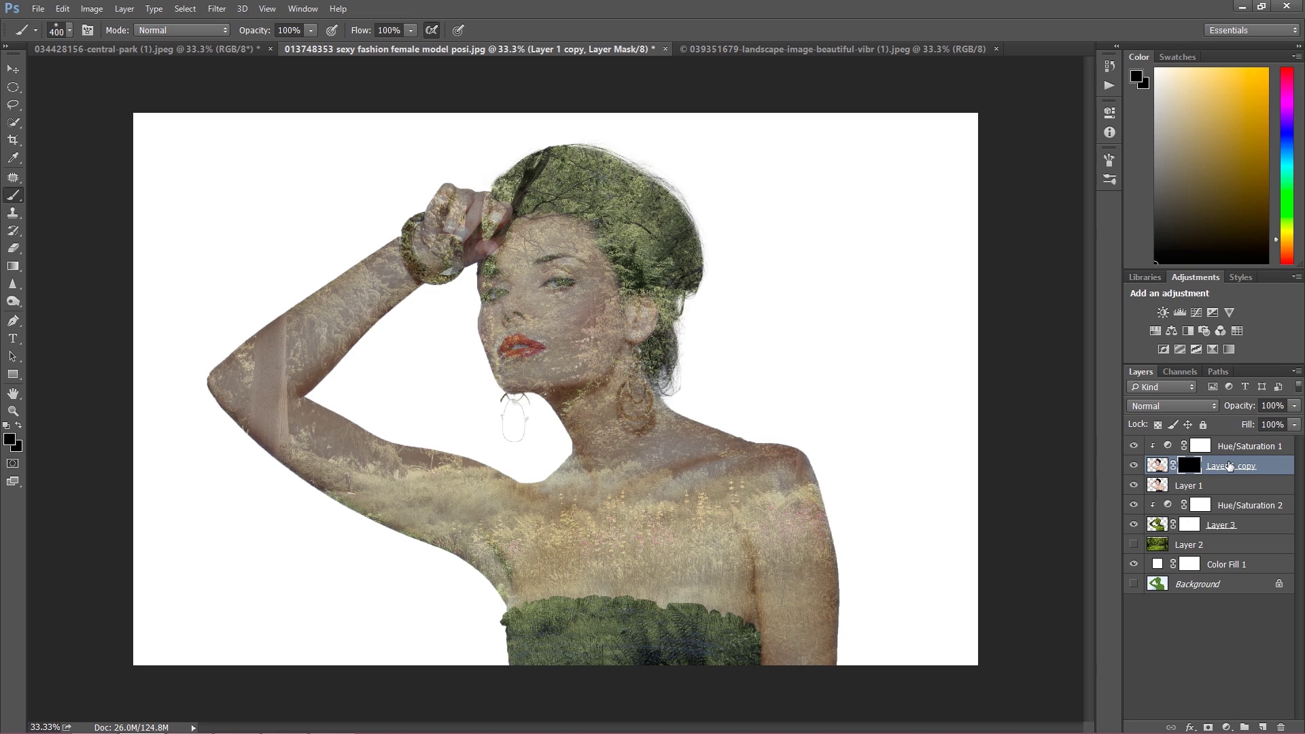
drag(1230, 464, 1231, 440)
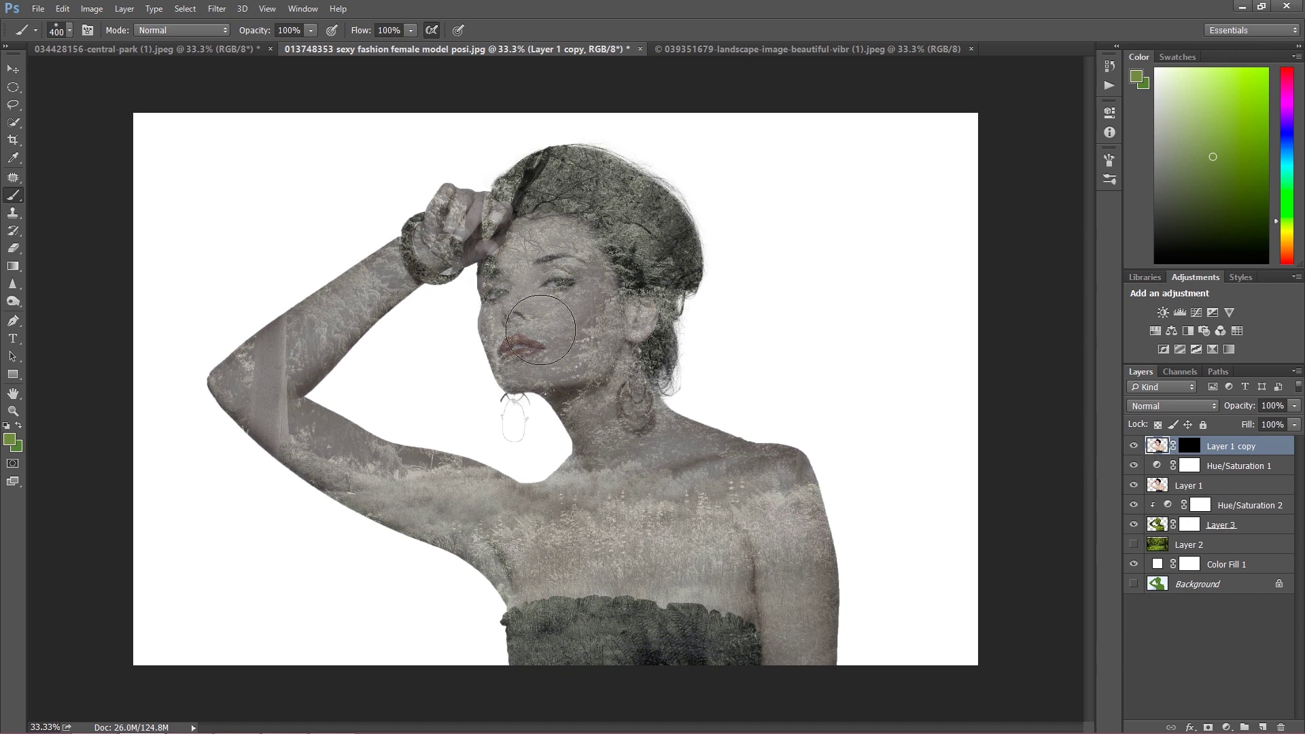
- Target Layer 1 copy's mask and set the foreground colour to white
click(1189, 446)
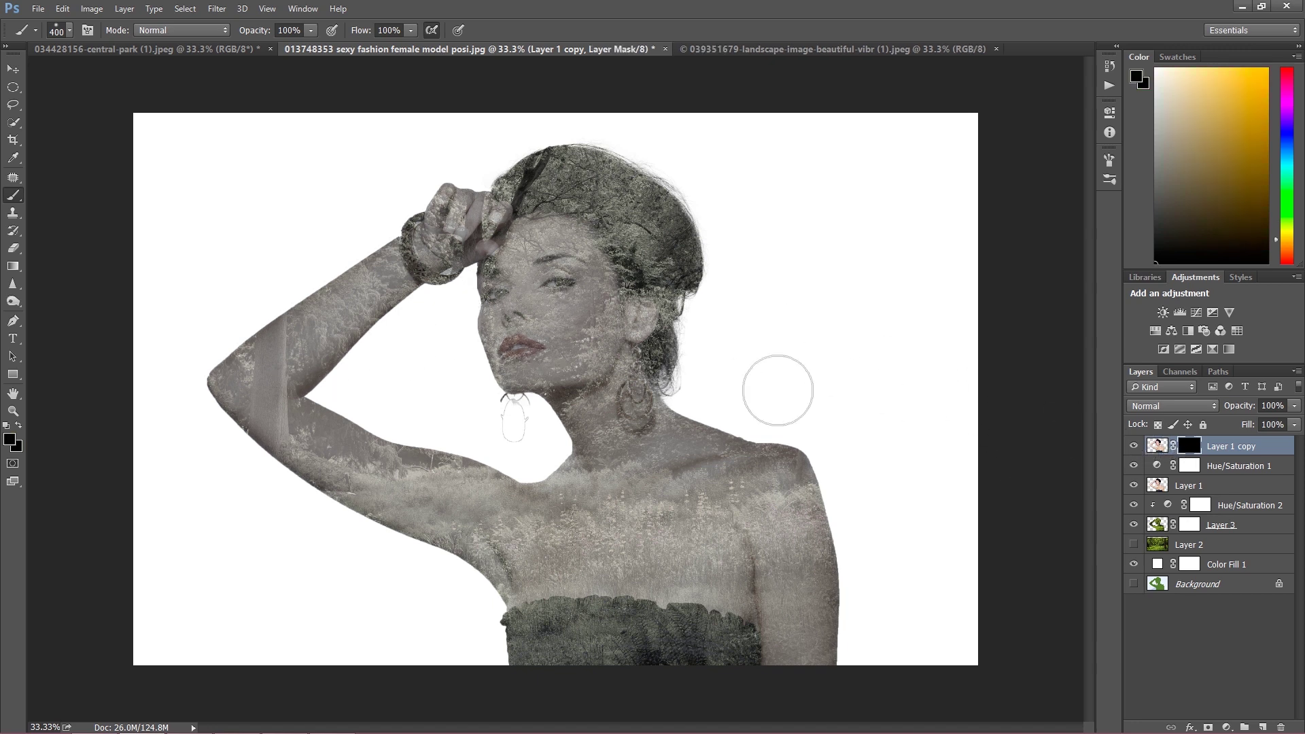
click(13, 445)
click(885, 161)
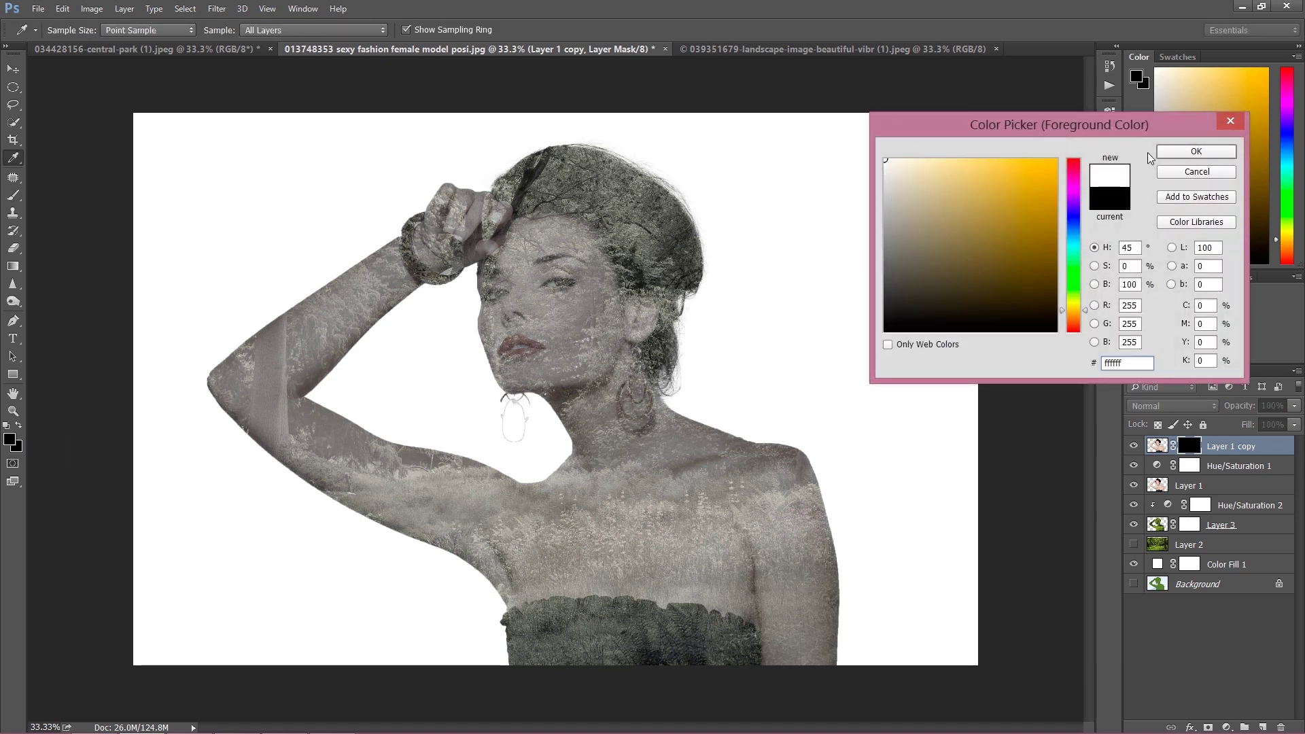
click(1164, 151)
- Paint the mask white over the face, hand, forearm, eye, forehead, neck and dress edge
mouse_move(541, 203)
mouse_down()
mouse_move(495, 248)
mouse_move(487, 325)
mouse_move(514, 360)
mouse_up()
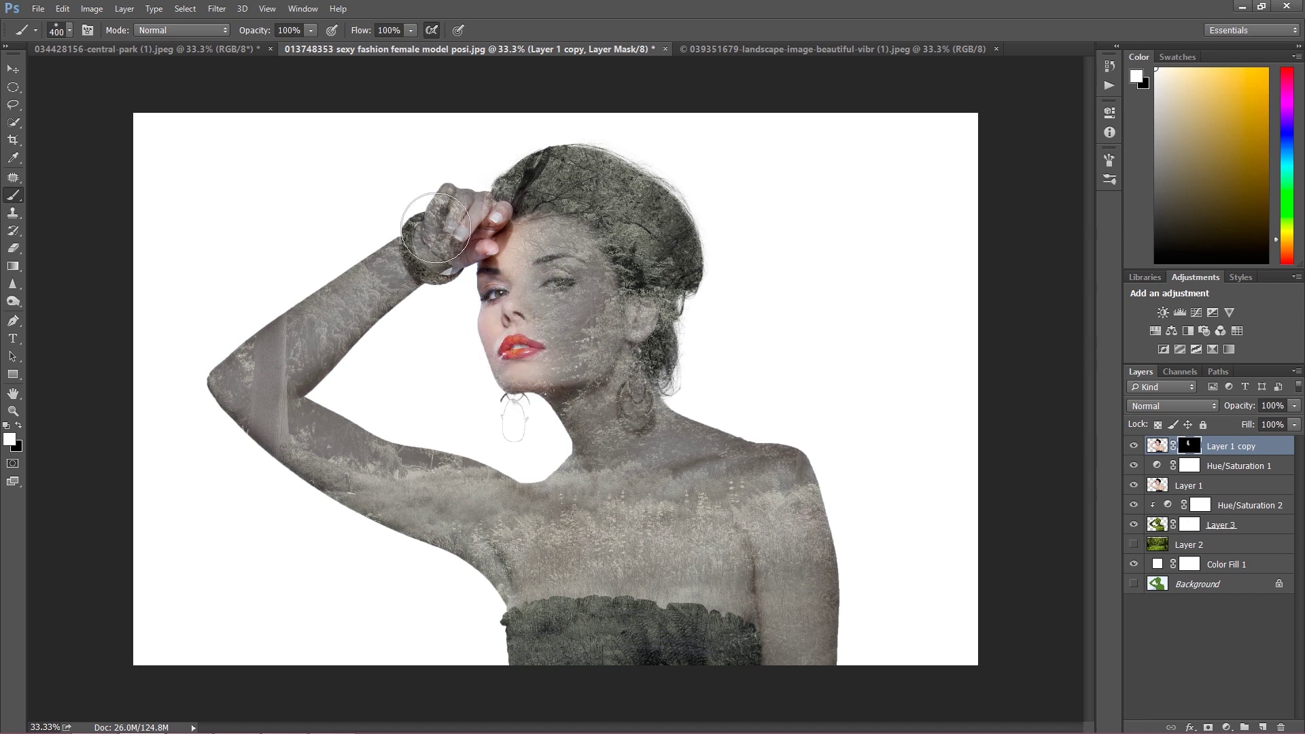
mouse_move(435, 228)
mouse_down()
mouse_move(326, 273)
mouse_move(224, 374)
mouse_move(269, 442)
mouse_move(346, 513)
mouse_move(423, 563)
mouse_move(466, 573)
mouse_move(481, 559)
mouse_up()
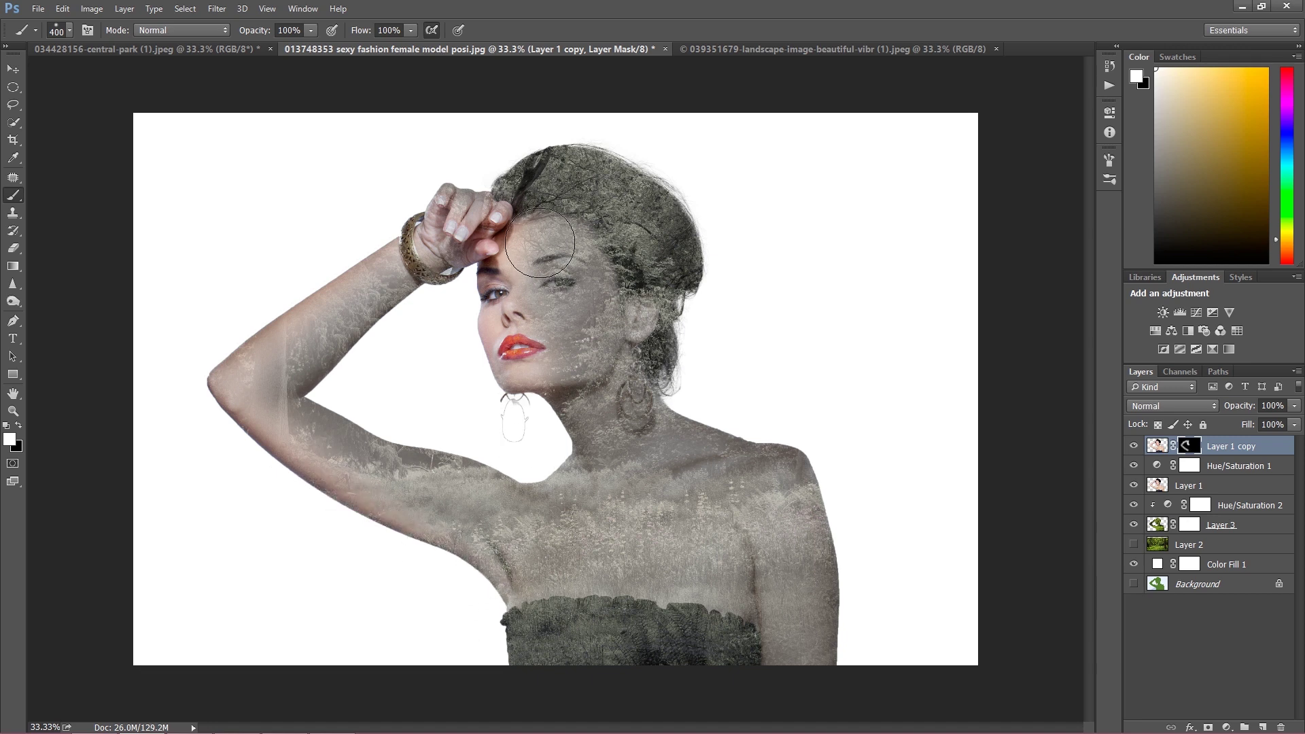
mouse_move(539, 243)
mouse_down()
mouse_move(530, 271)
mouse_move(544, 248)
mouse_move(520, 204)
mouse_move(537, 156)
mouse_move(518, 174)
mouse_up()
mouse_move(536, 431)
mouse_down()
mouse_move(562, 461)
mouse_move(528, 442)
mouse_move(527, 457)
mouse_up()
mouse_move(523, 635)
mouse_down()
mouse_move(505, 590)
mouse_move(504, 631)
mouse_move(418, 530)
mouse_move(448, 572)
mouse_move(482, 569)
mouse_up()
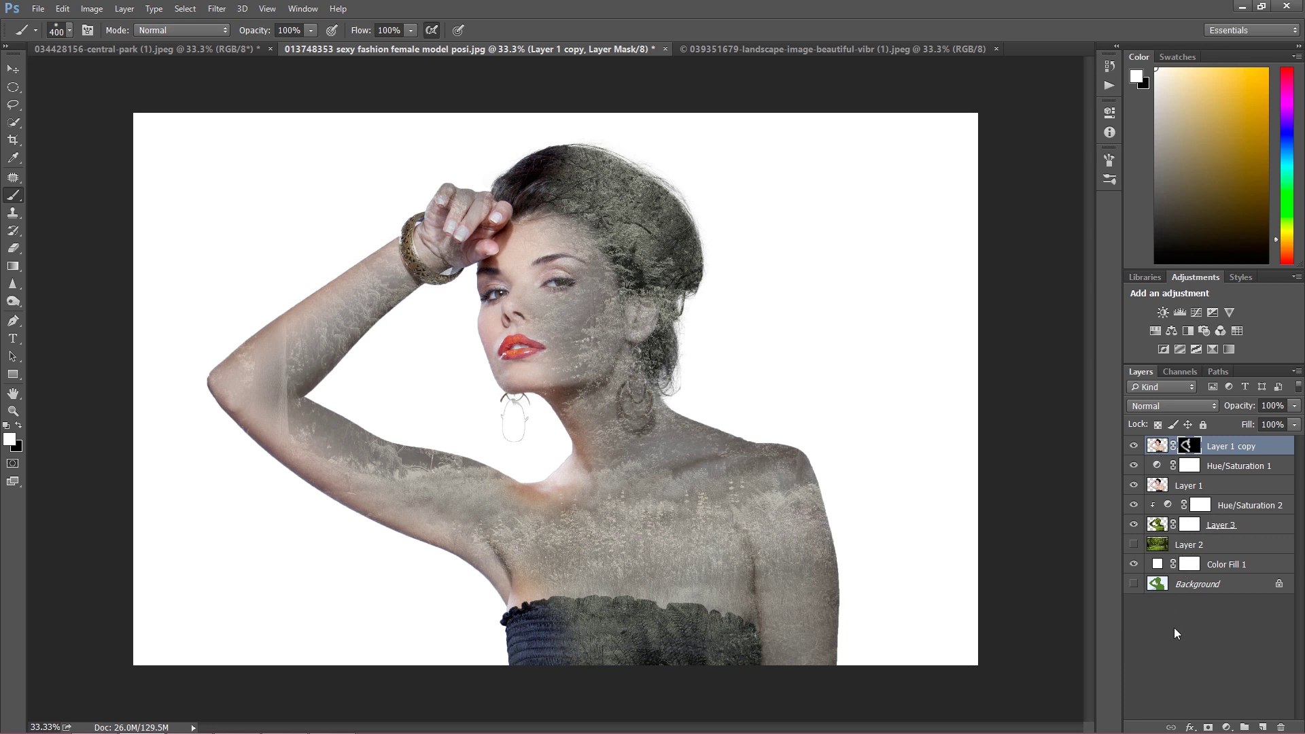
click(1226, 727)
- Add Hue/Saturation 3, clip it to Layer 1 copy, and lower its saturation to -54
key(Escape)
click(1226, 727)
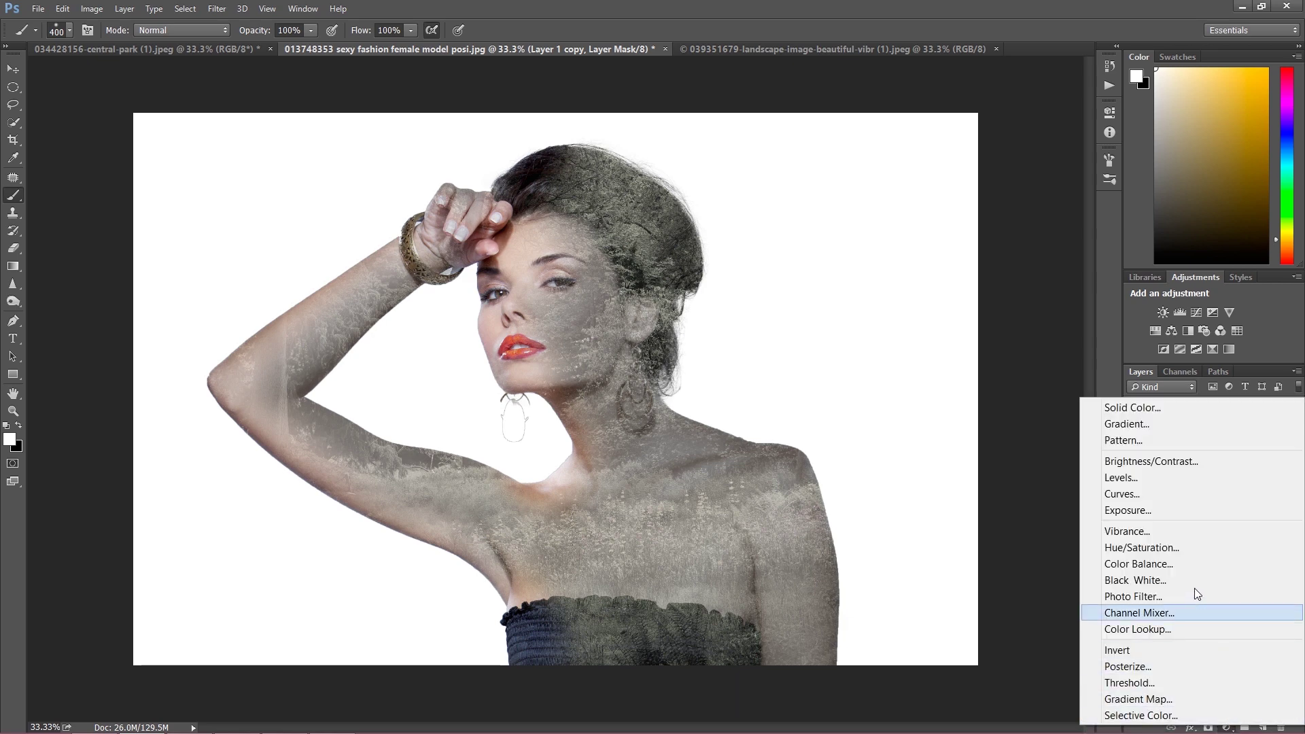
click(1183, 551)
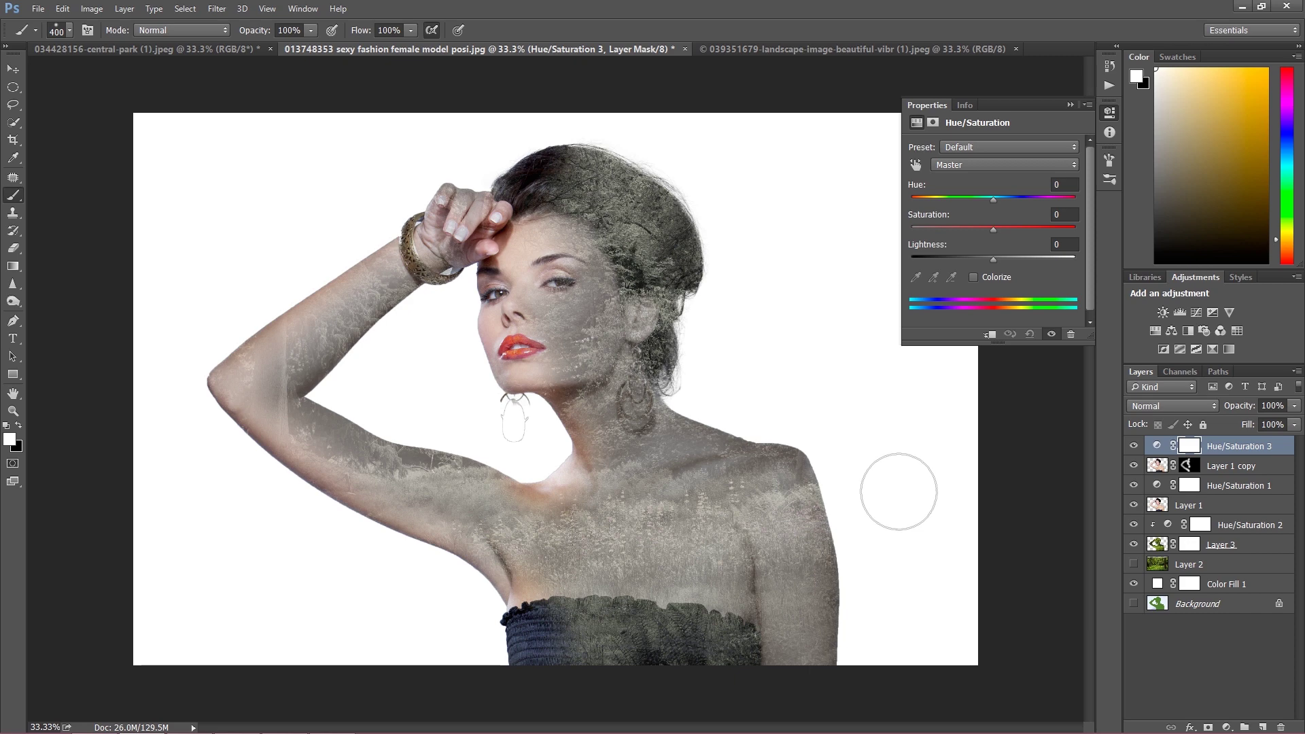
click(1223, 449)
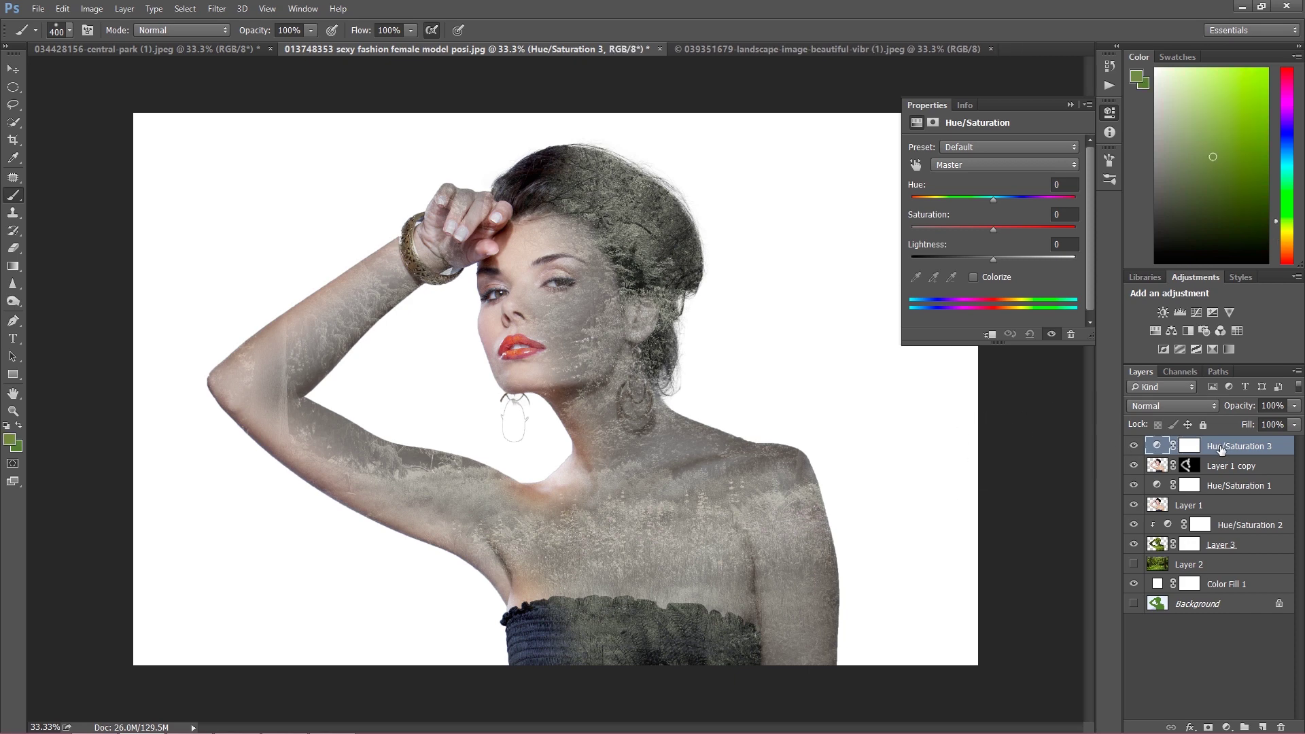
right_click(1221, 450)
click(934, 356)
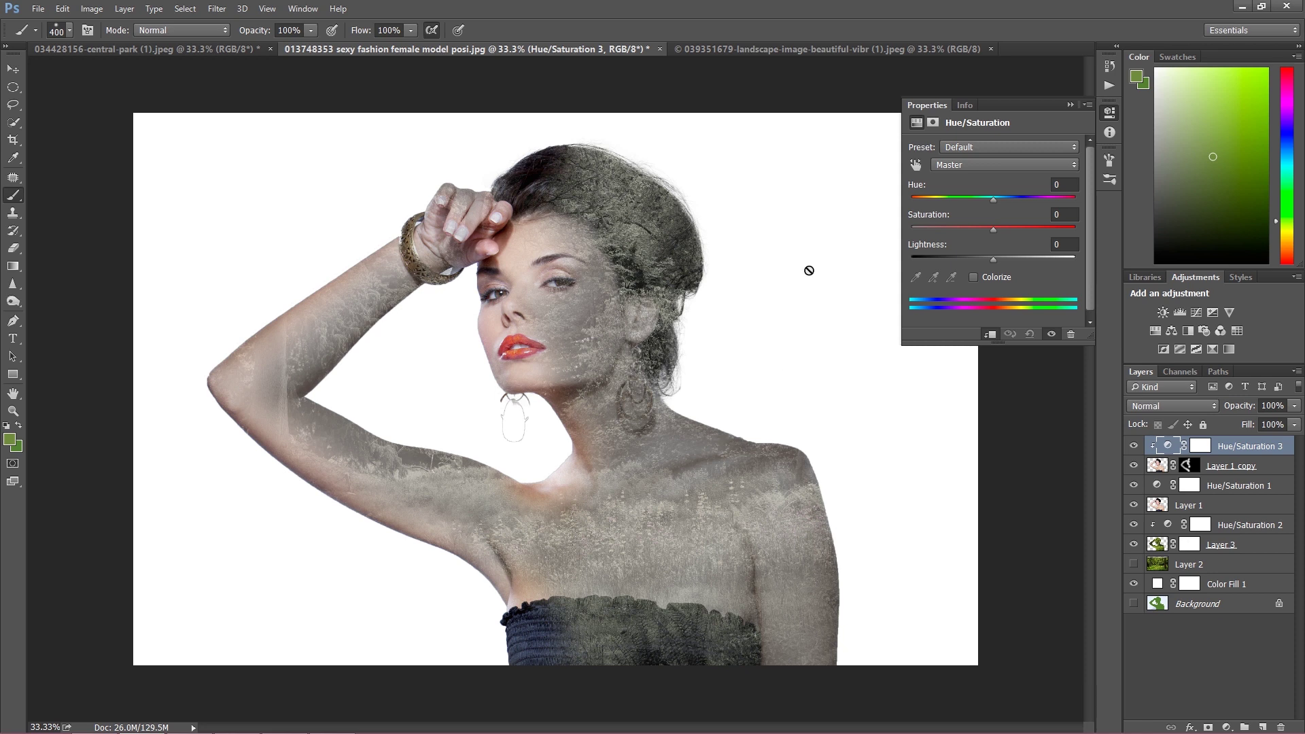
drag(970, 230, 953, 224)
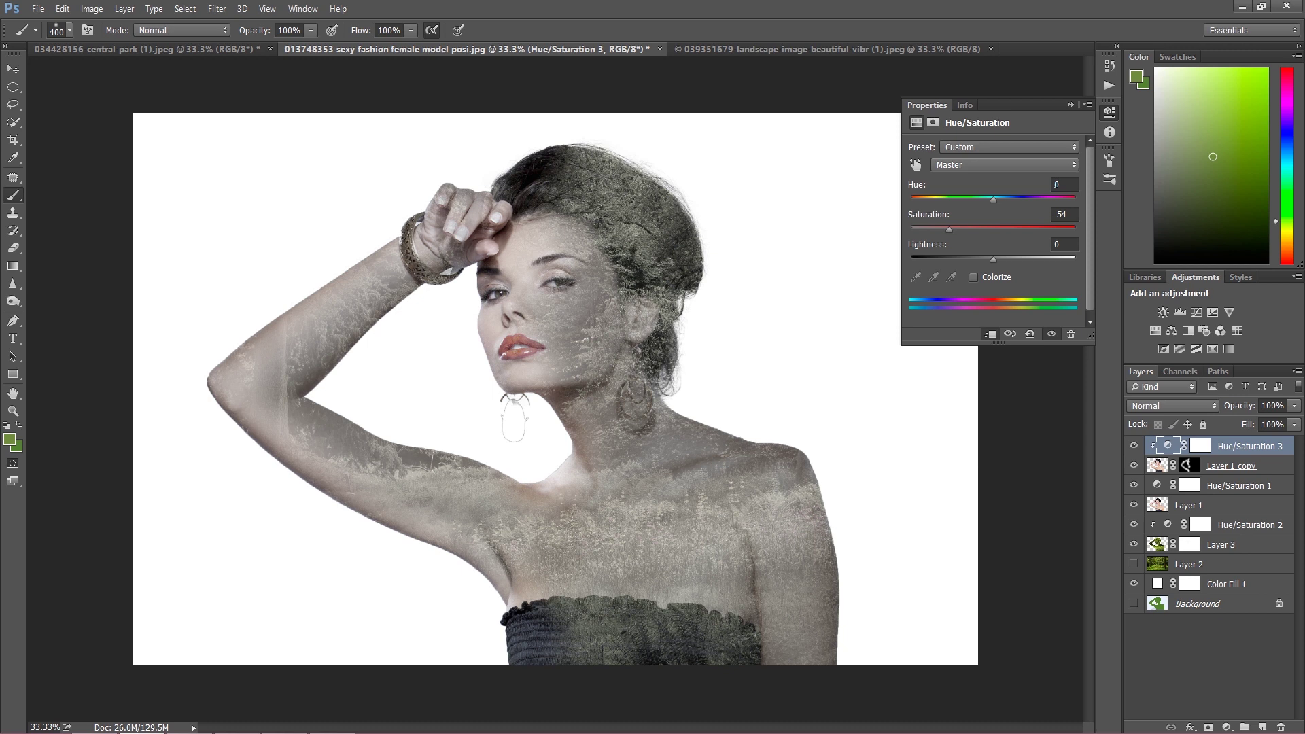
click(1071, 104)
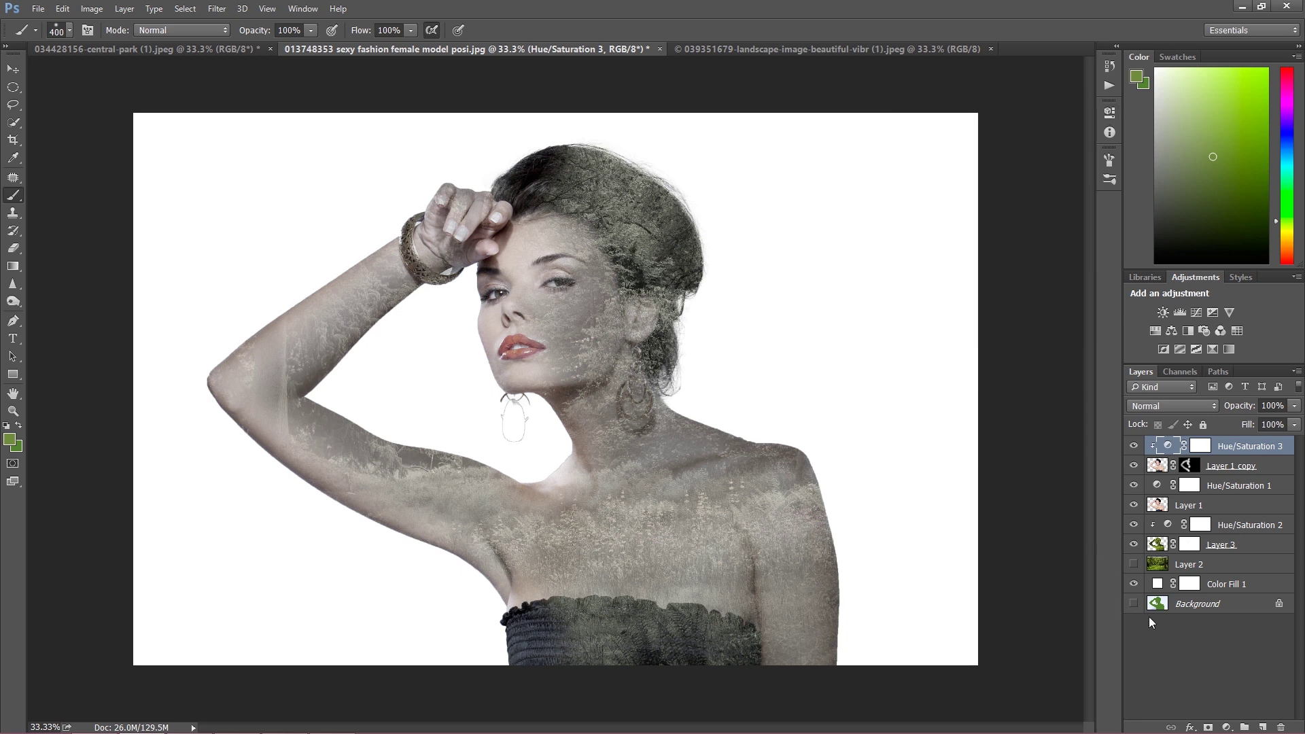
- Add a new Solid Color fill layer above Color Fill 1
click(1204, 586)
click(1227, 727)
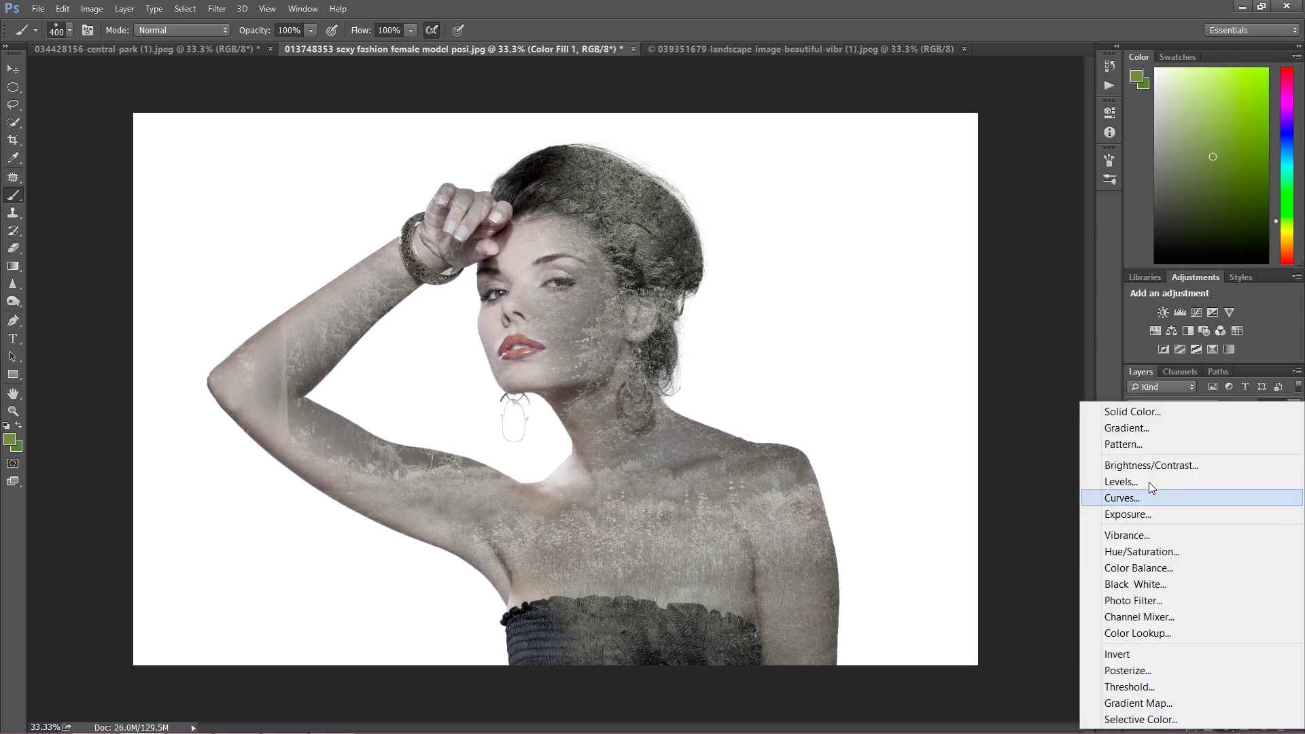
click(1132, 410)
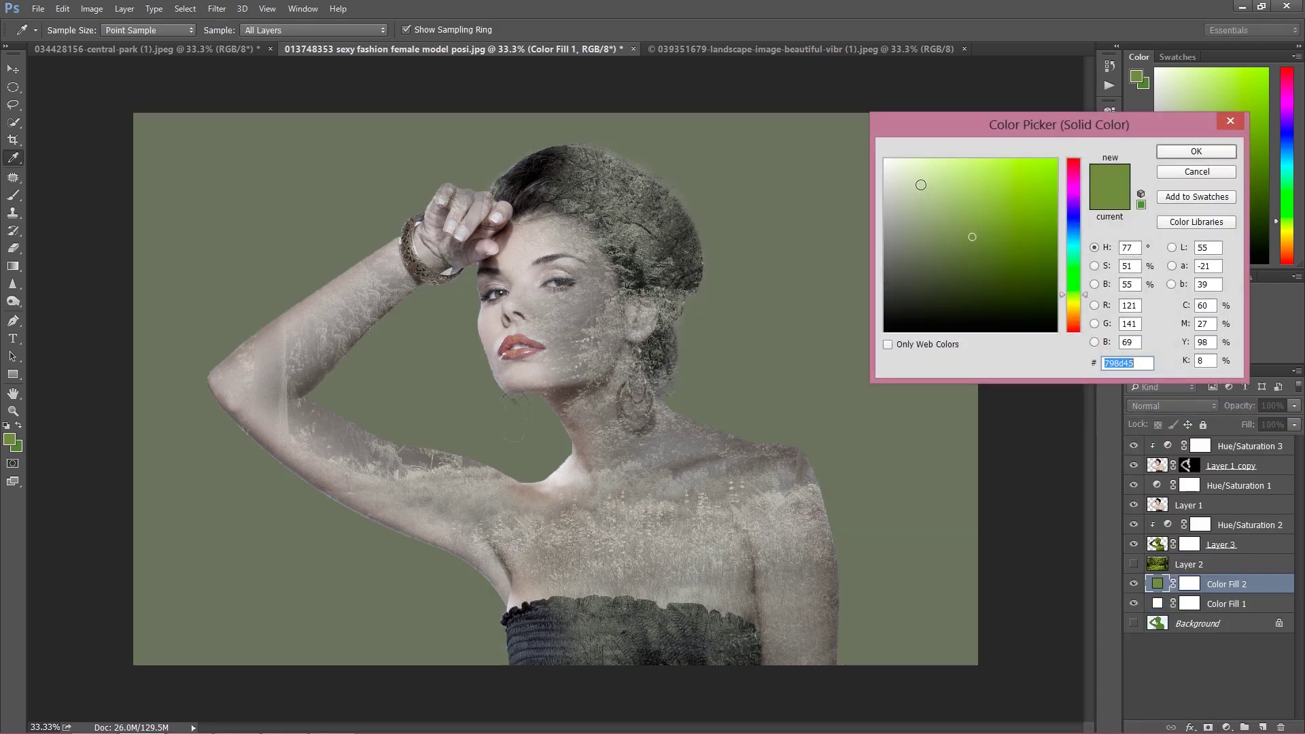
- Pick pale tan #d0b194 as the fill colour and confirm it
click(923, 186)
click(1071, 186)
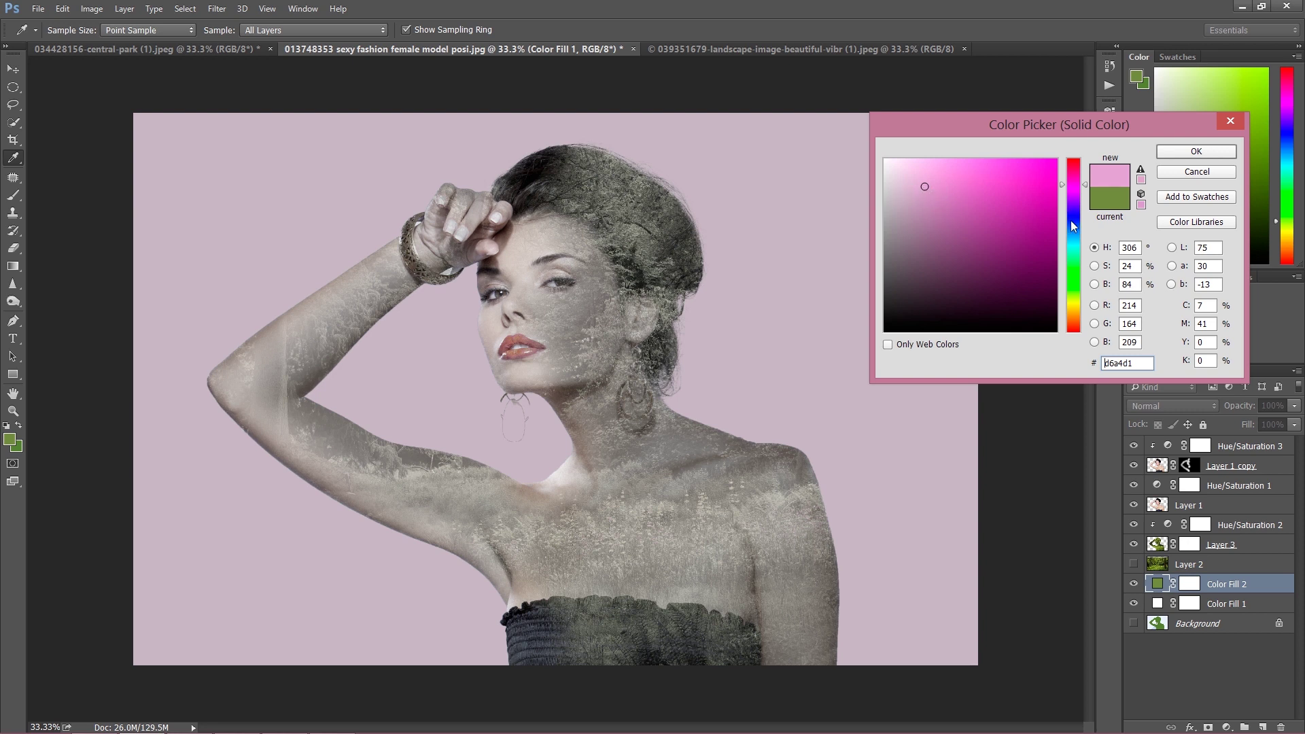
click(1073, 315)
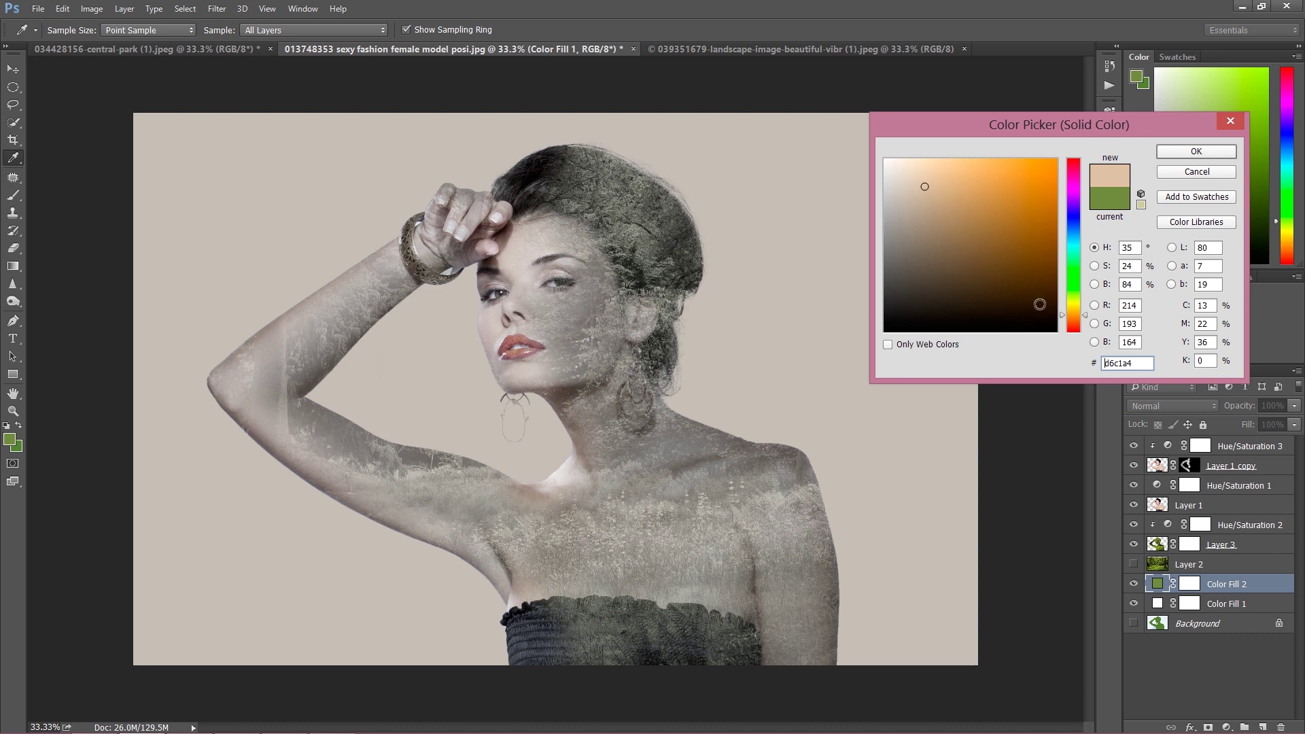
click(1074, 318)
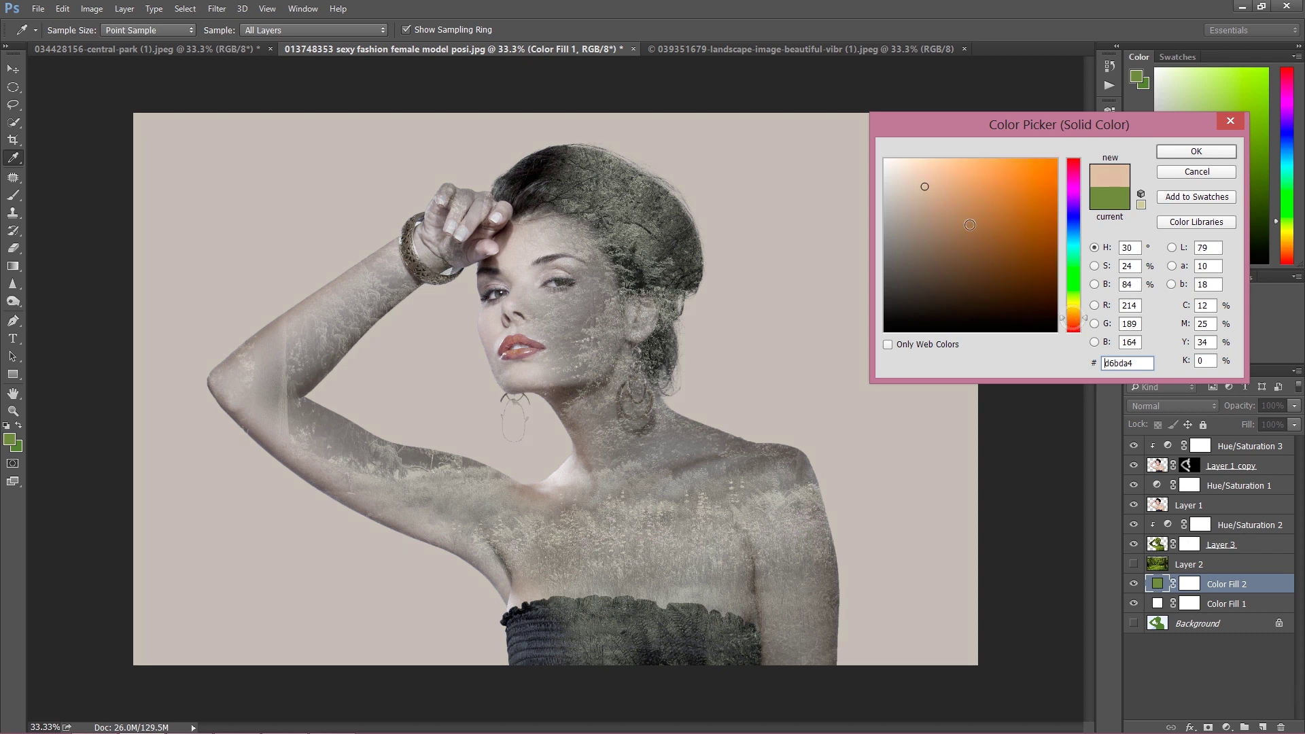
click(953, 193)
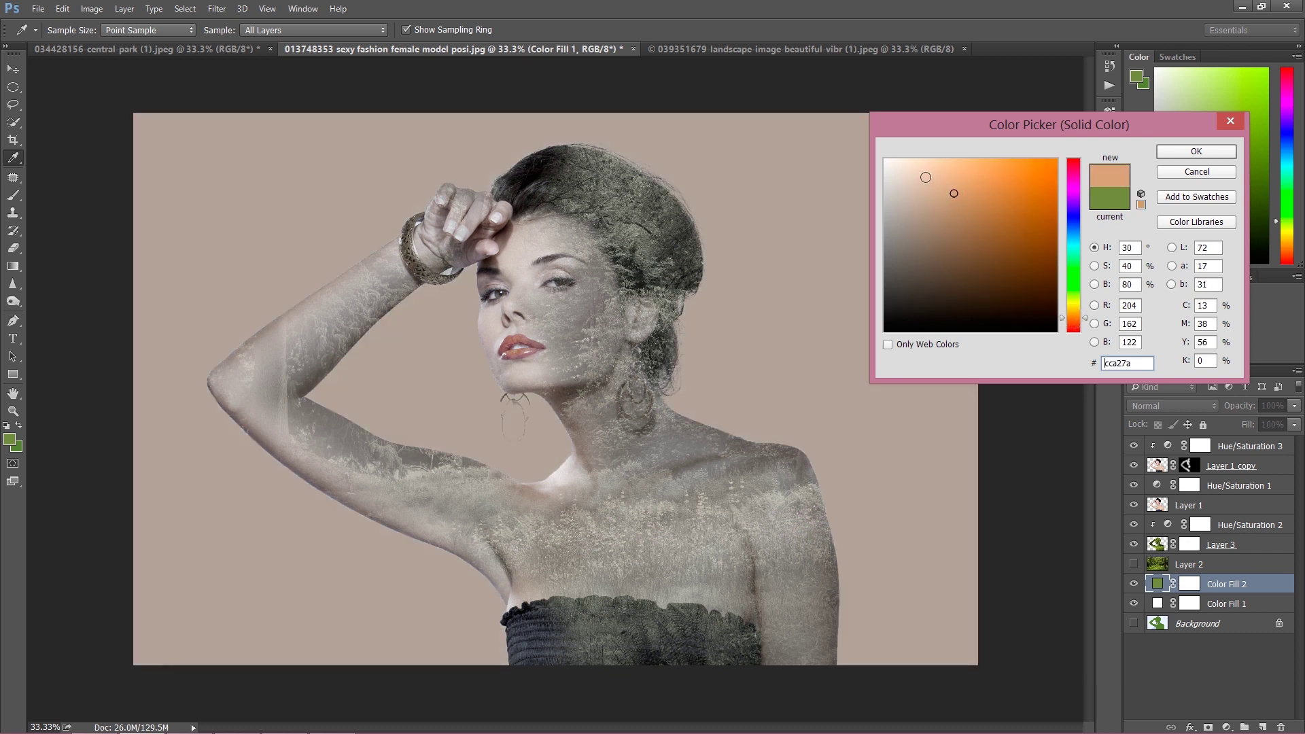
click(926, 178)
click(941, 194)
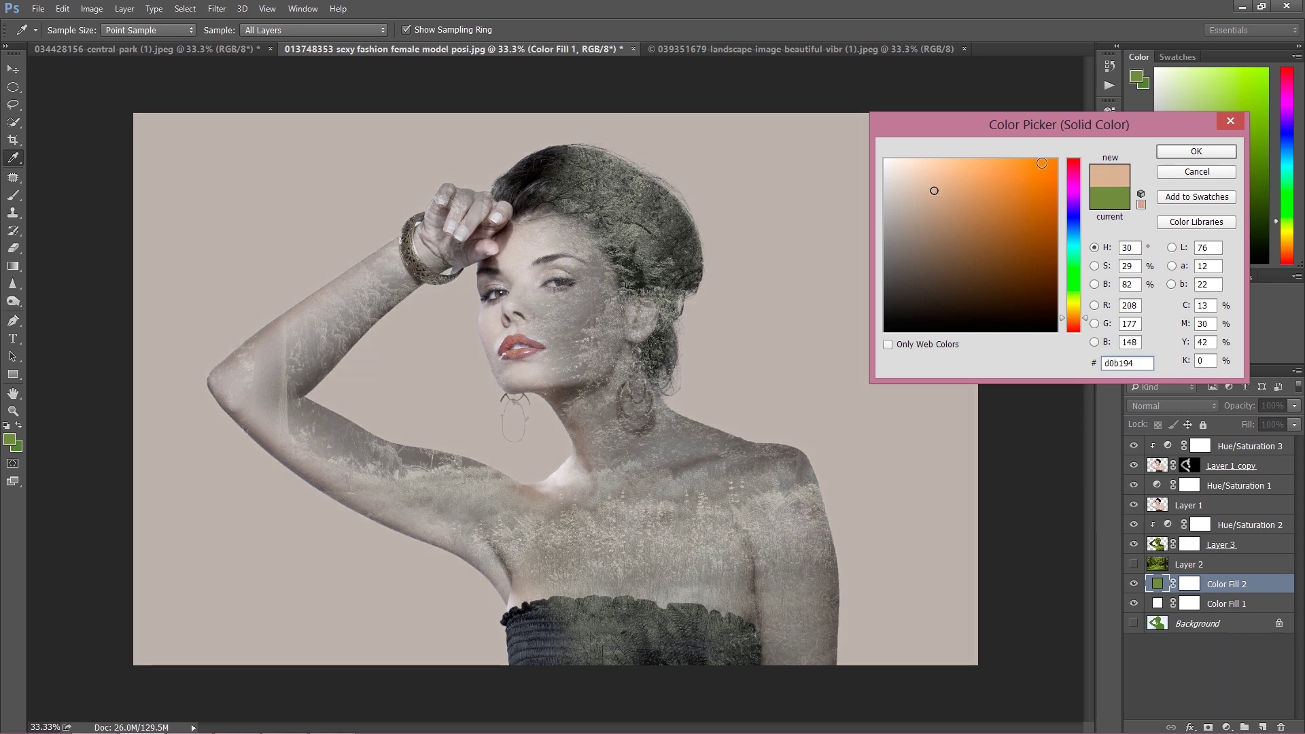
click(1182, 152)
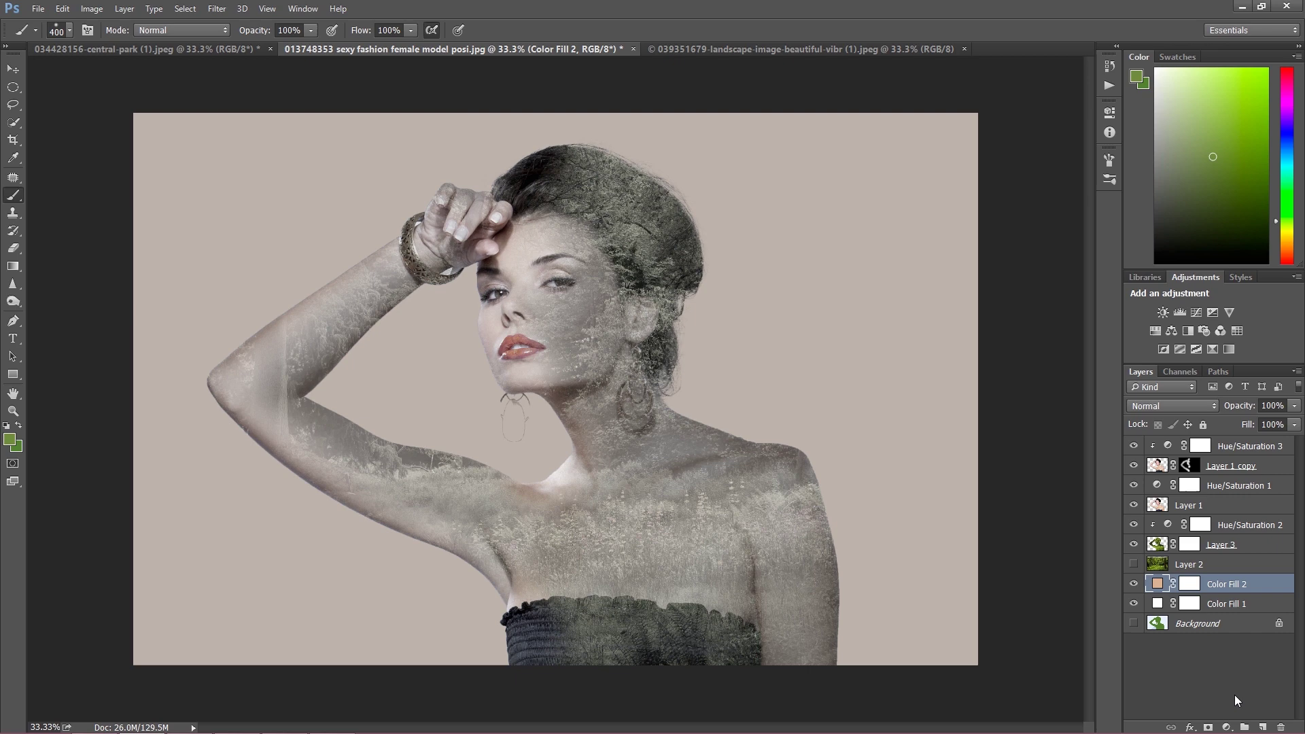
- Add a new empty layer above the beige fill and set the foreground to white
click(1262, 727)
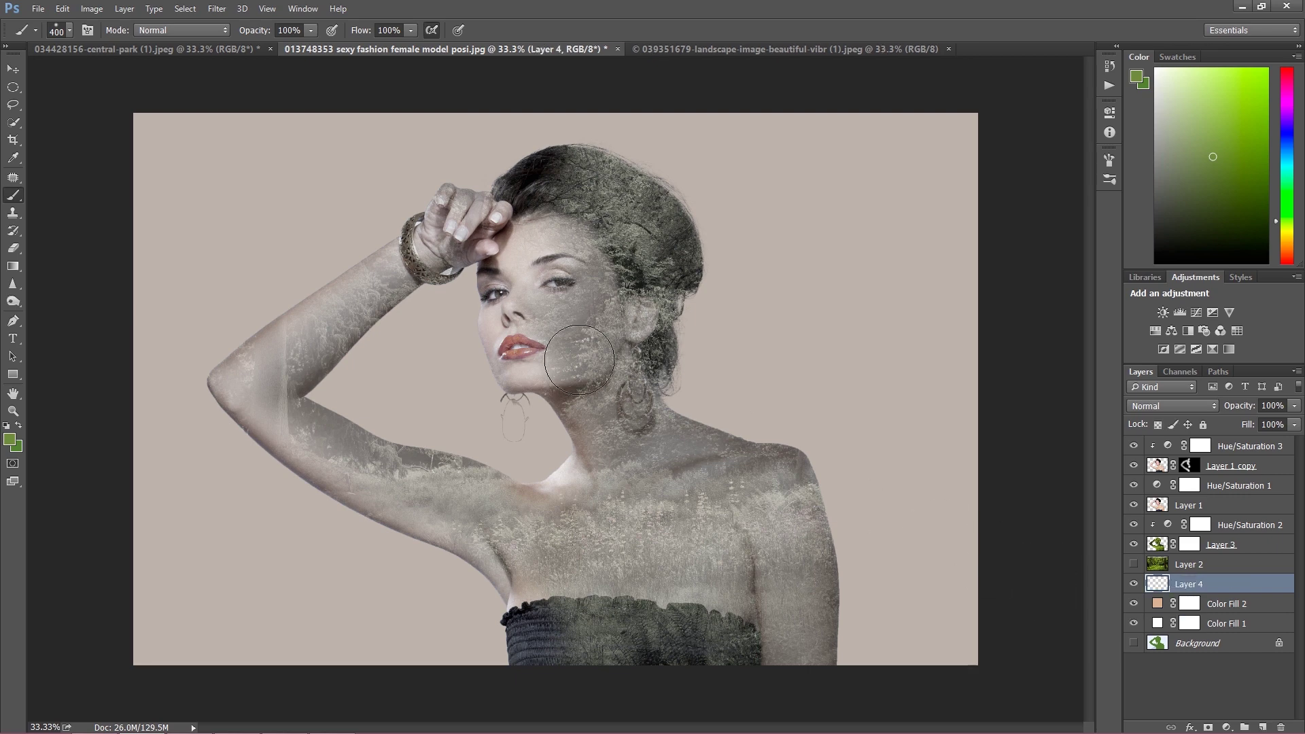
click(9, 443)
click(885, 161)
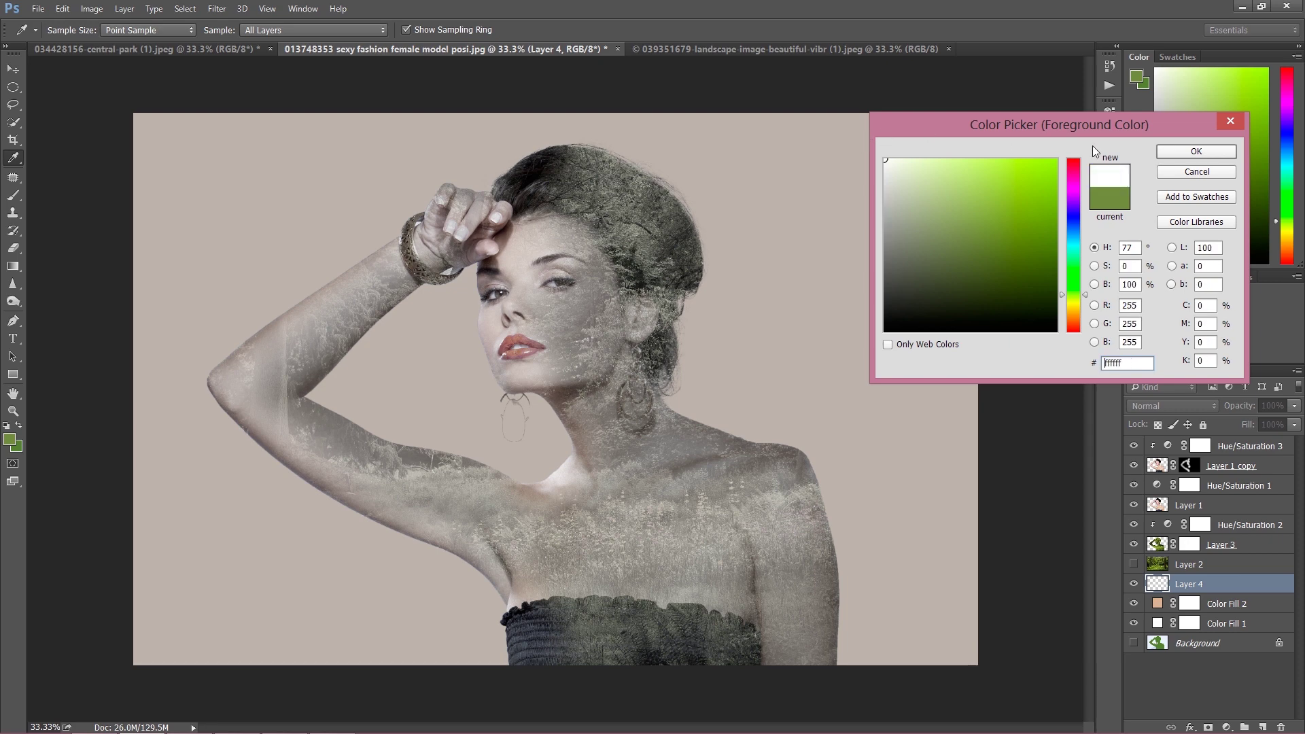
click(1196, 151)
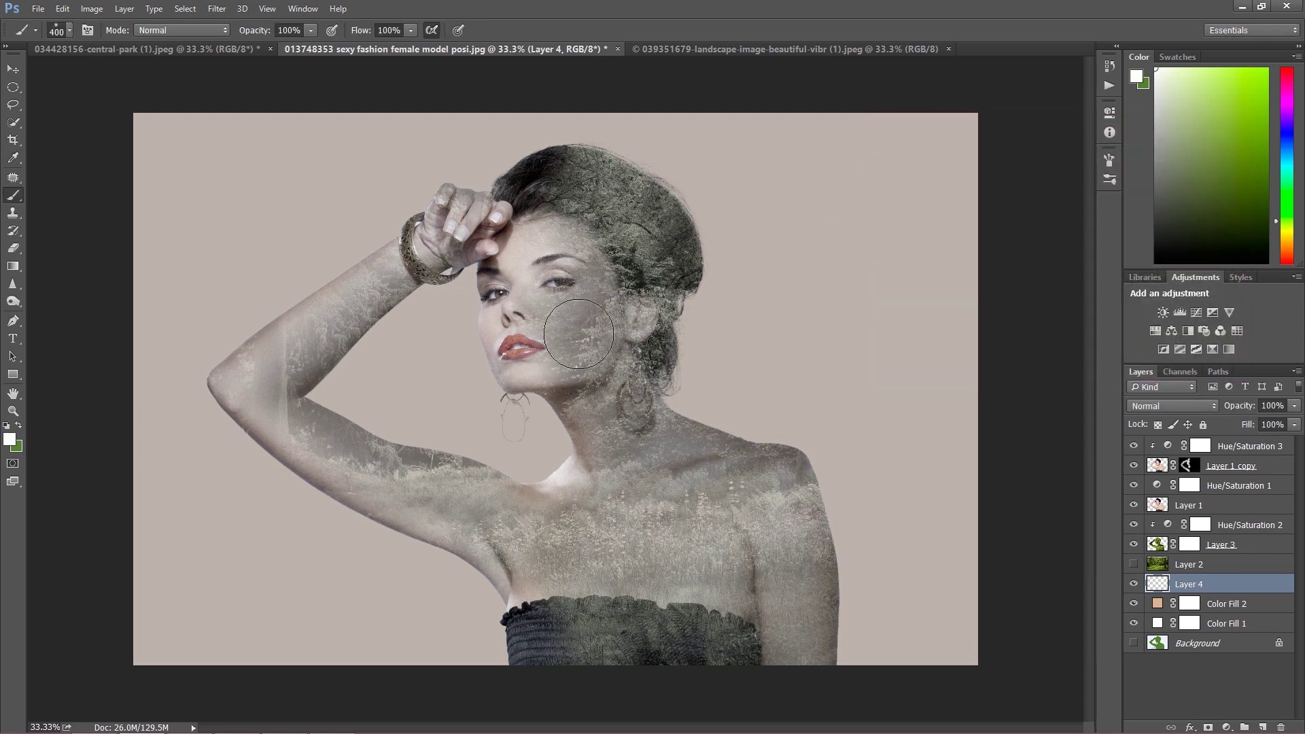
- Enlarge the soft brush to about 700 px at 50% flow and dab a white glow around the figure
key(bracketright)
key(bracketright)
key(bracketright)
key(bracketright)
key(bracketright)
key(bracketright)
key(bracketright)
key(bracketright)
key(bracketright)
key(bracketright)
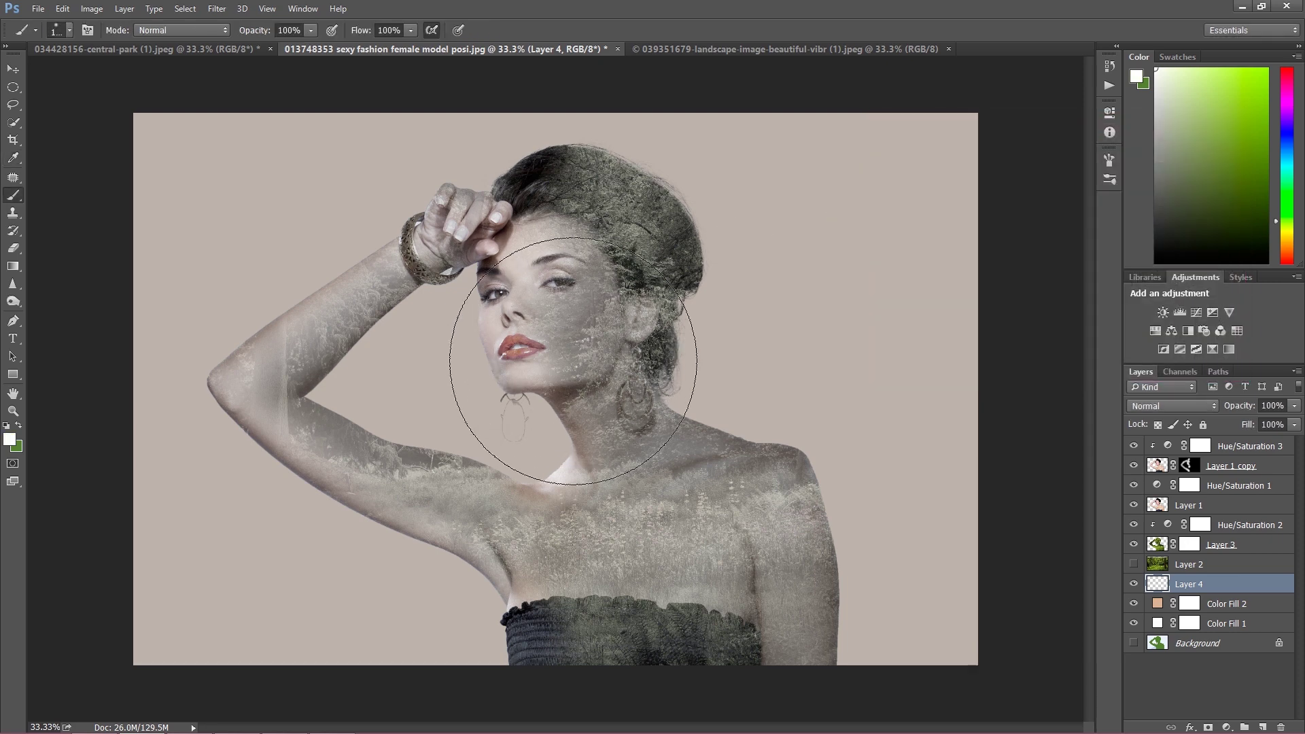
key(bracketright)
key(bracketright)
key(bracketright)
key(bracketright)
key(bracketright)
key(bracketright)
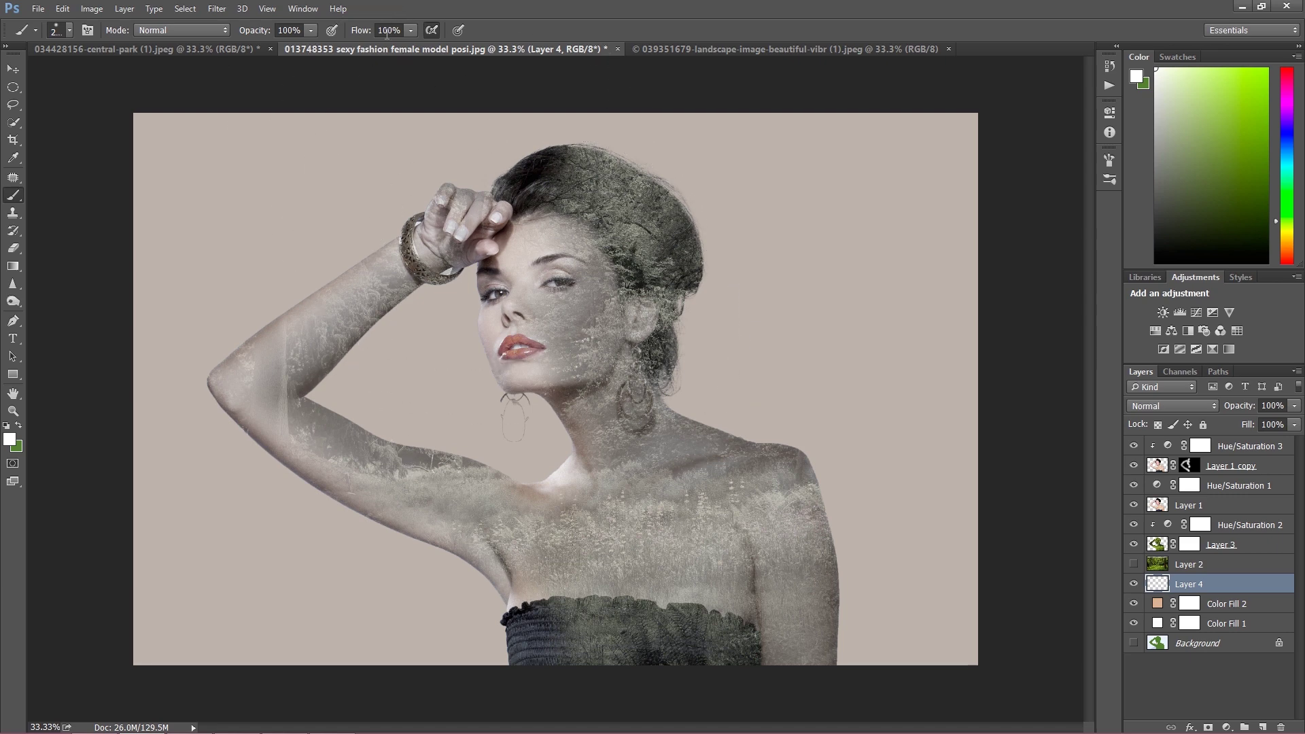
double_click(387, 31)
text(50)
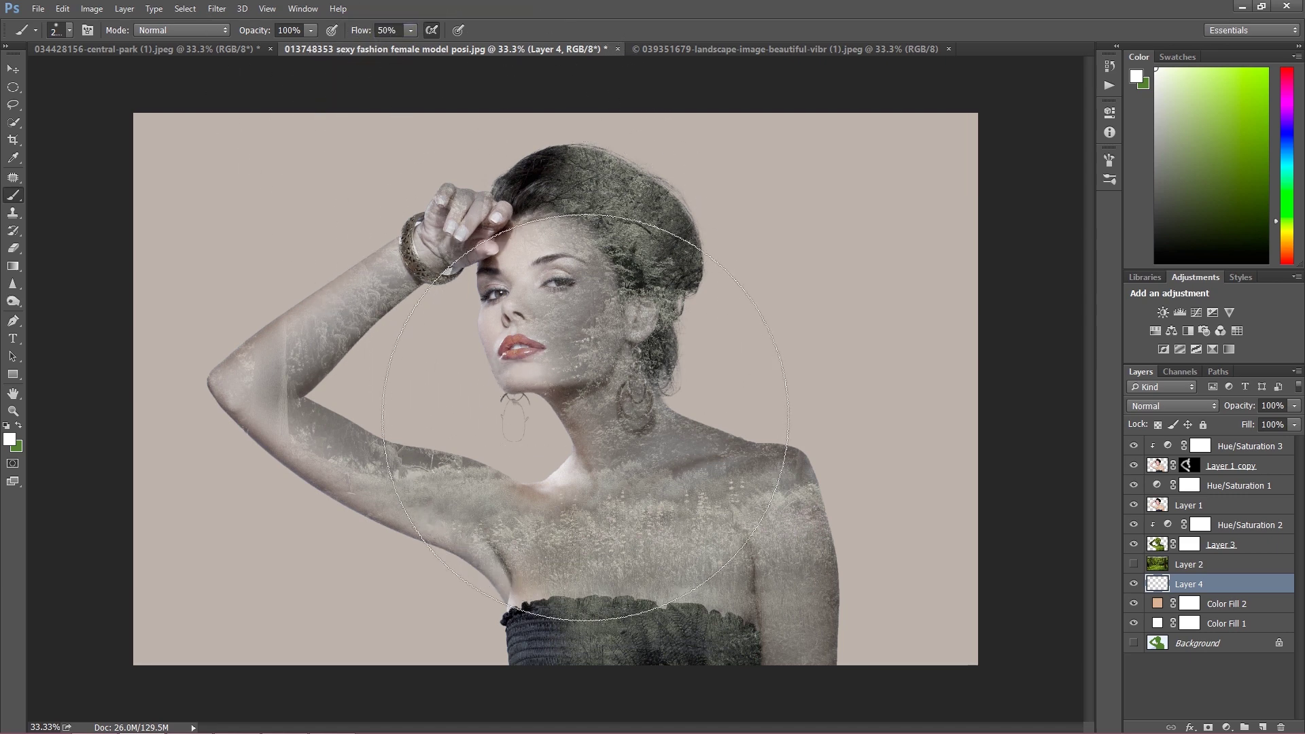
key(bracketright)
key(bracketright)
key(bracketright)
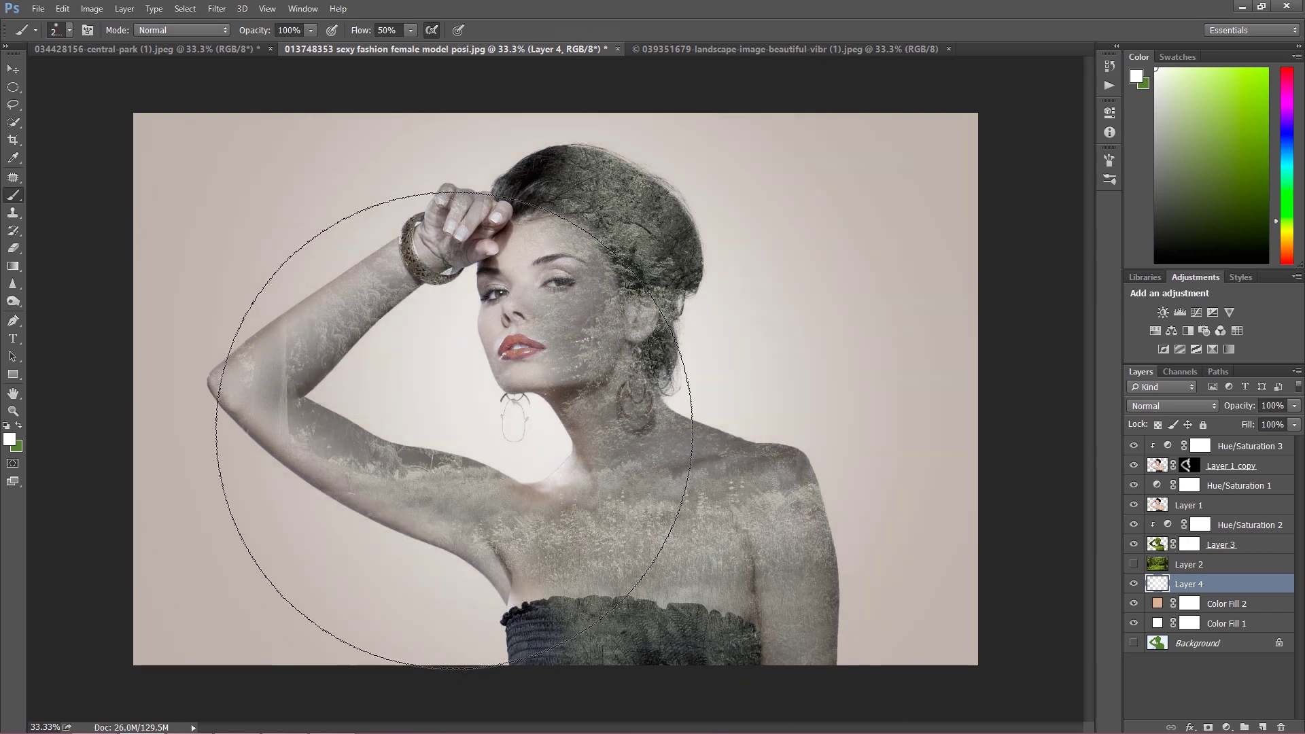
click(455, 430)
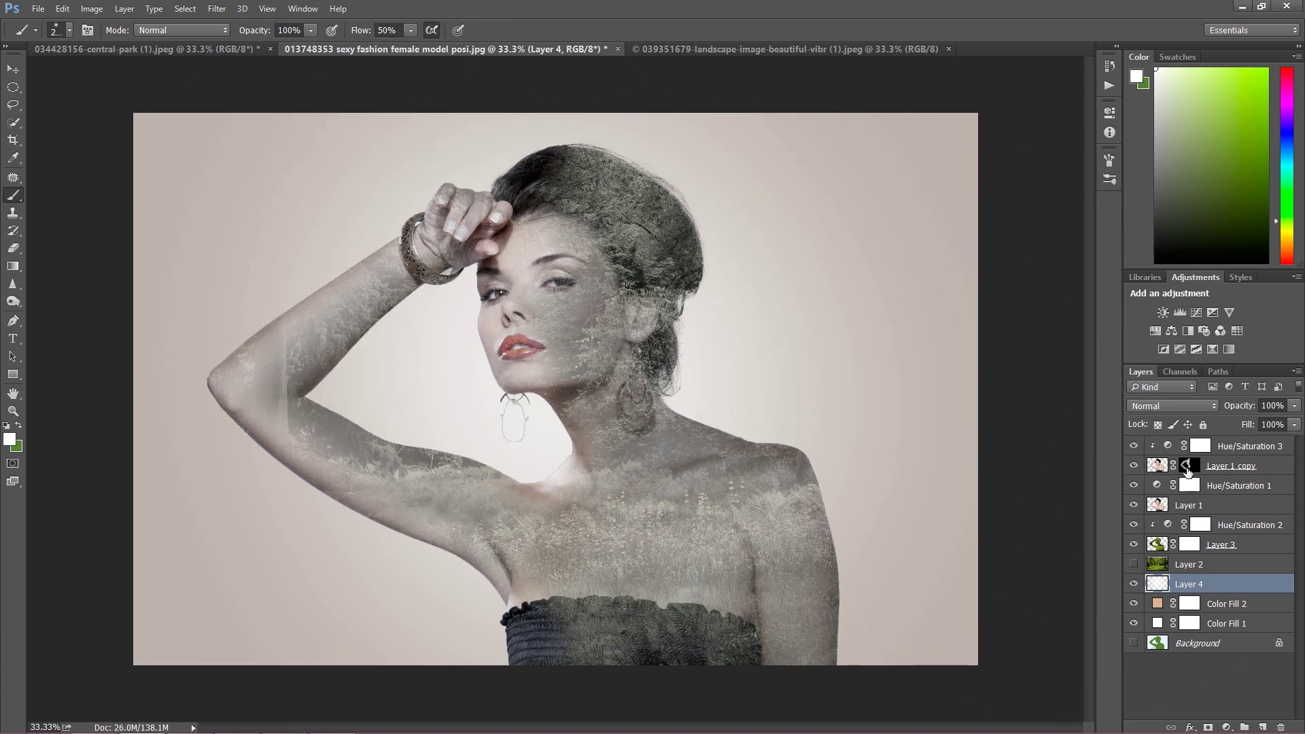
click(1187, 469)
- Reset the colours, shrink the brush, and set the foreground to black 000000
key(d)
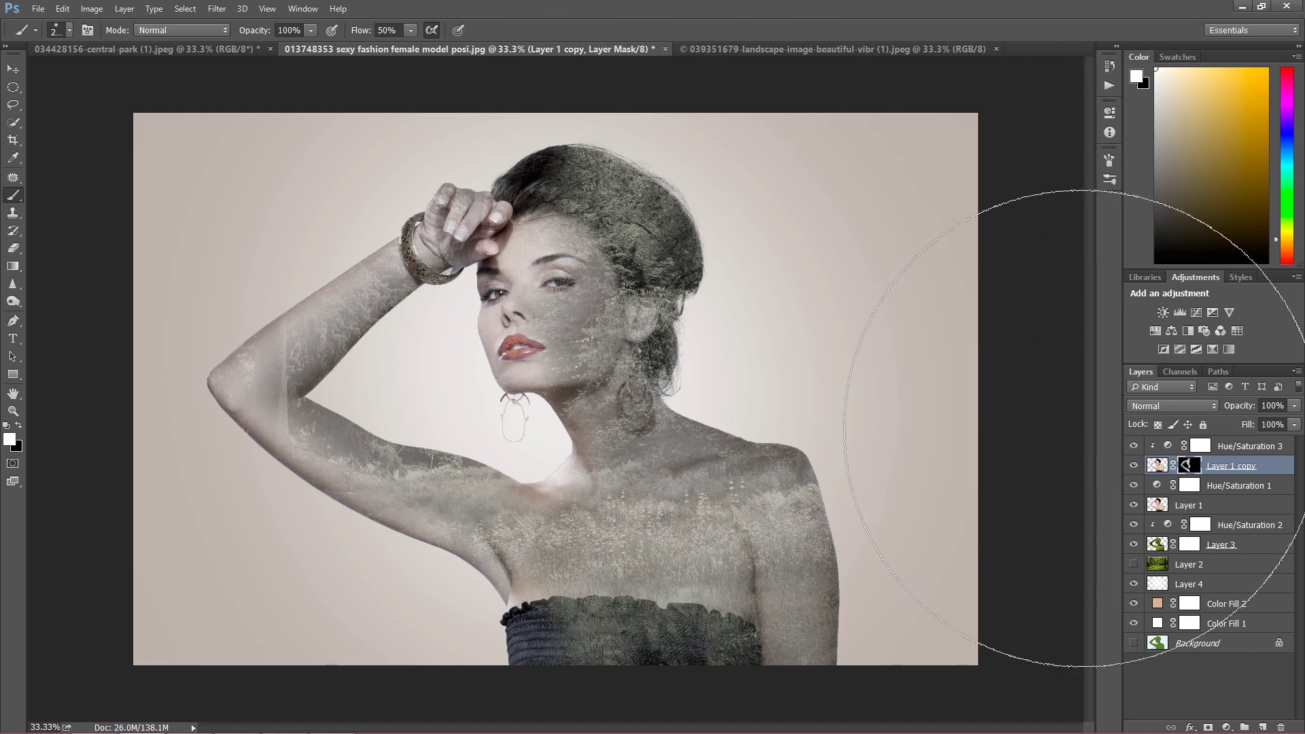
key(bracketleft)
key(bracketleft)
key(bracketleft)
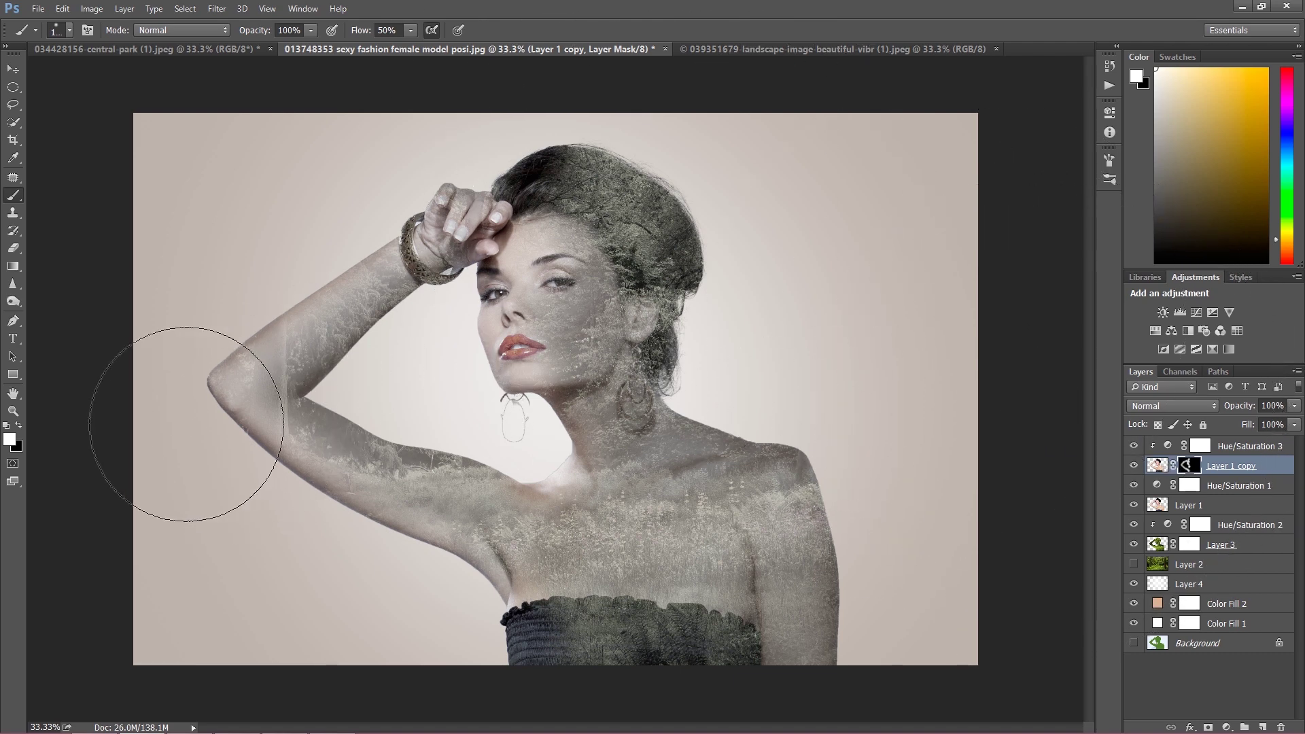
click(10, 441)
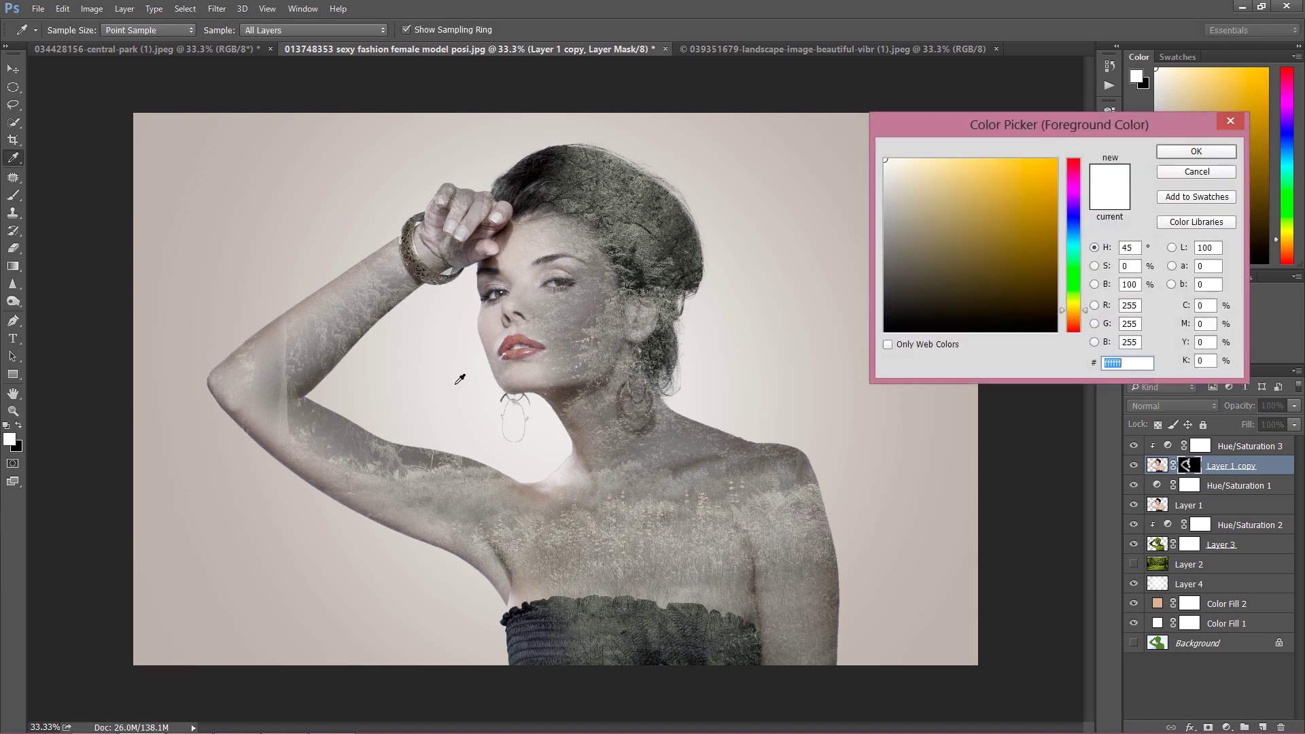
text(000000)
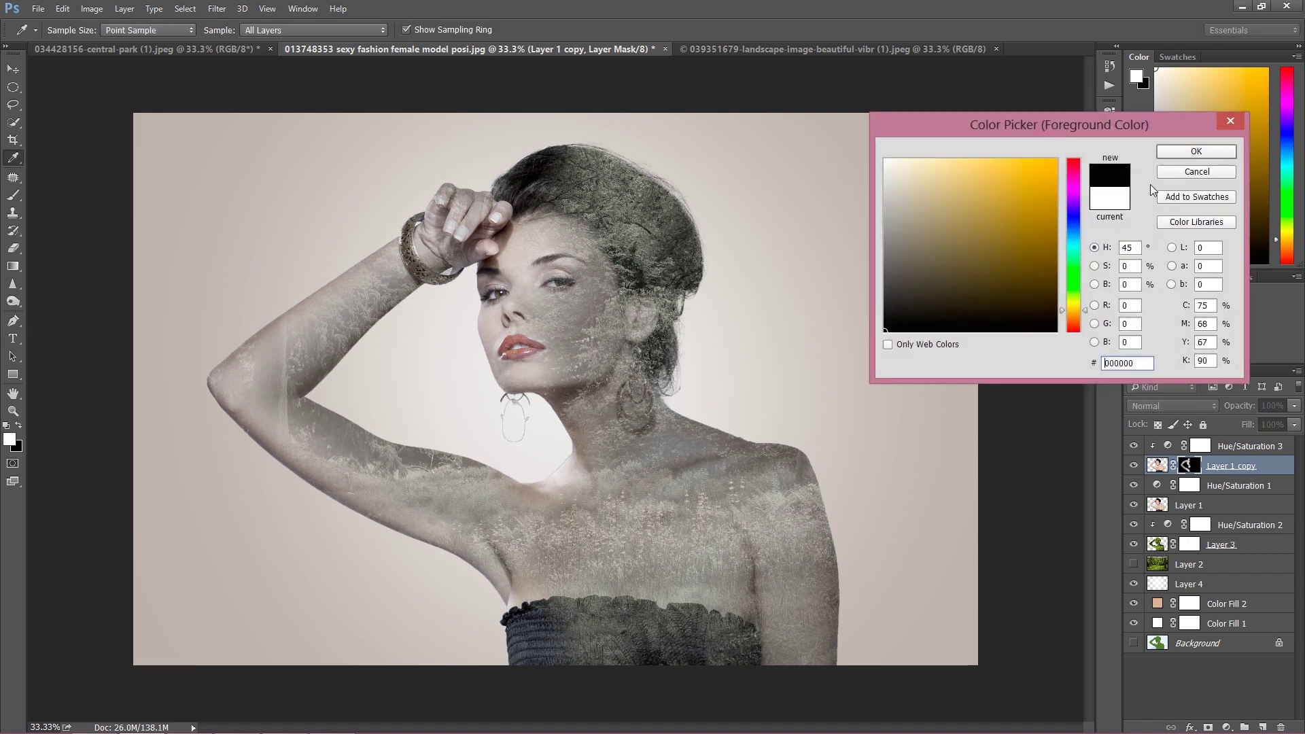
click(1179, 155)
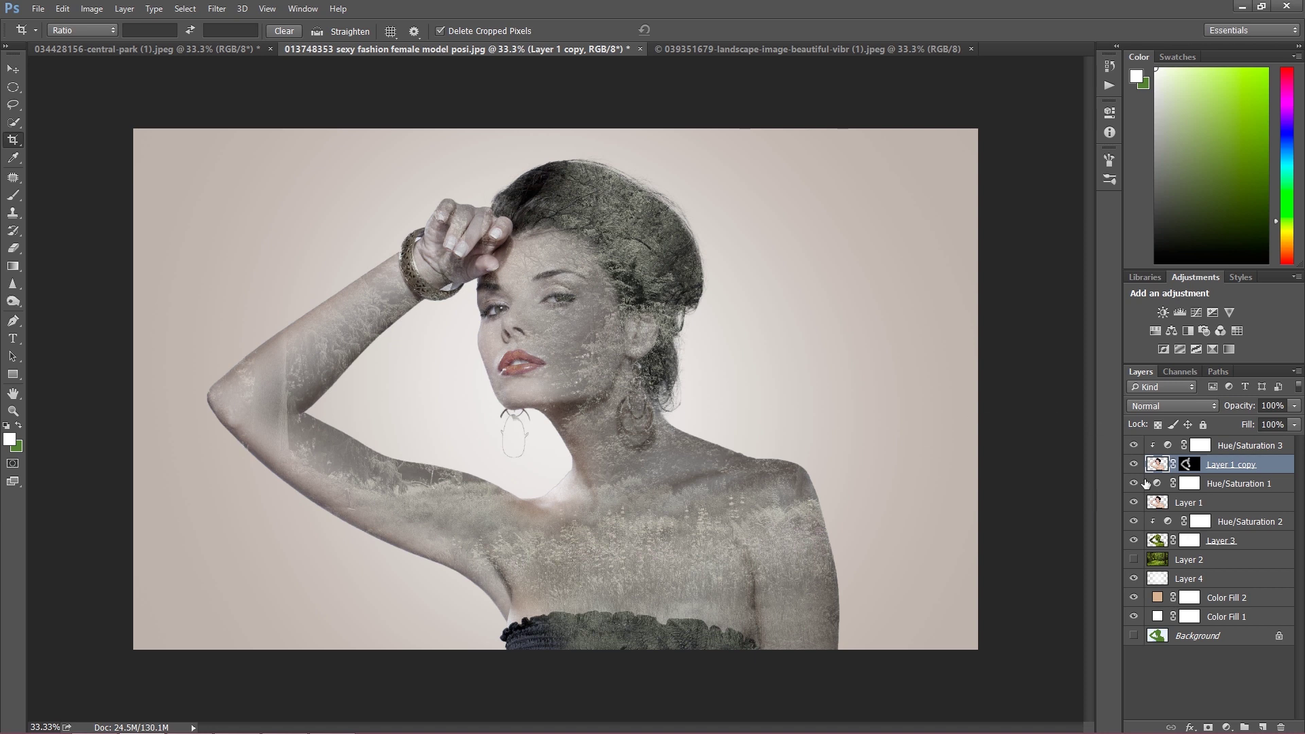
- Show forest Layer 2 again, select it, and fade its opacity from 100% to 13%
click(1137, 560)
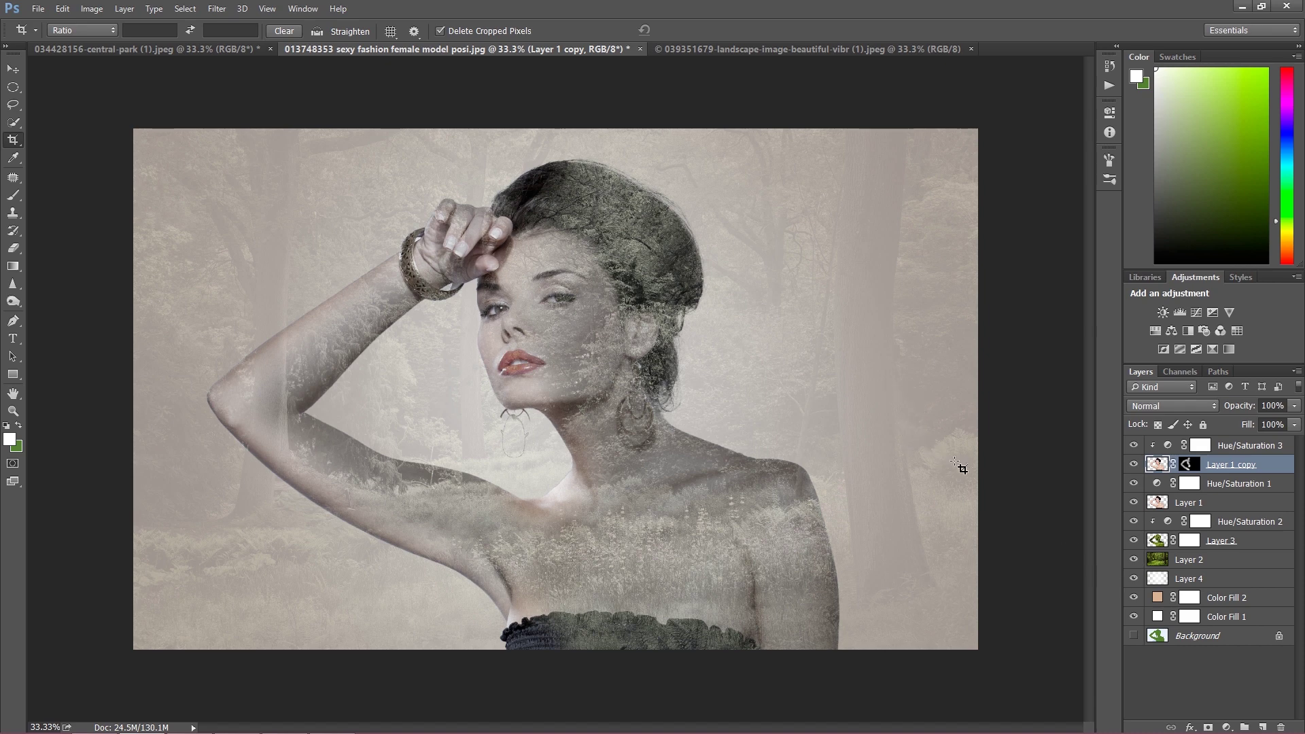
click(1183, 560)
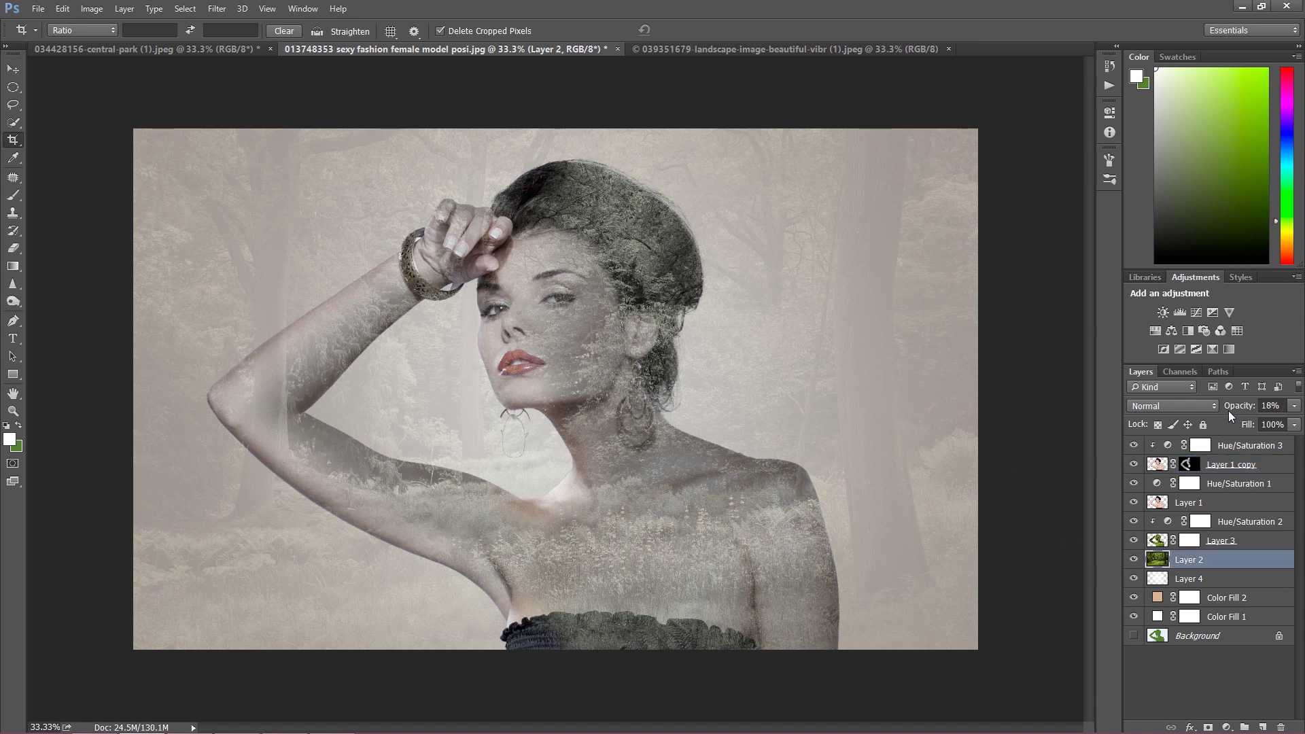
click(1277, 410)
text(100)
key(Return)
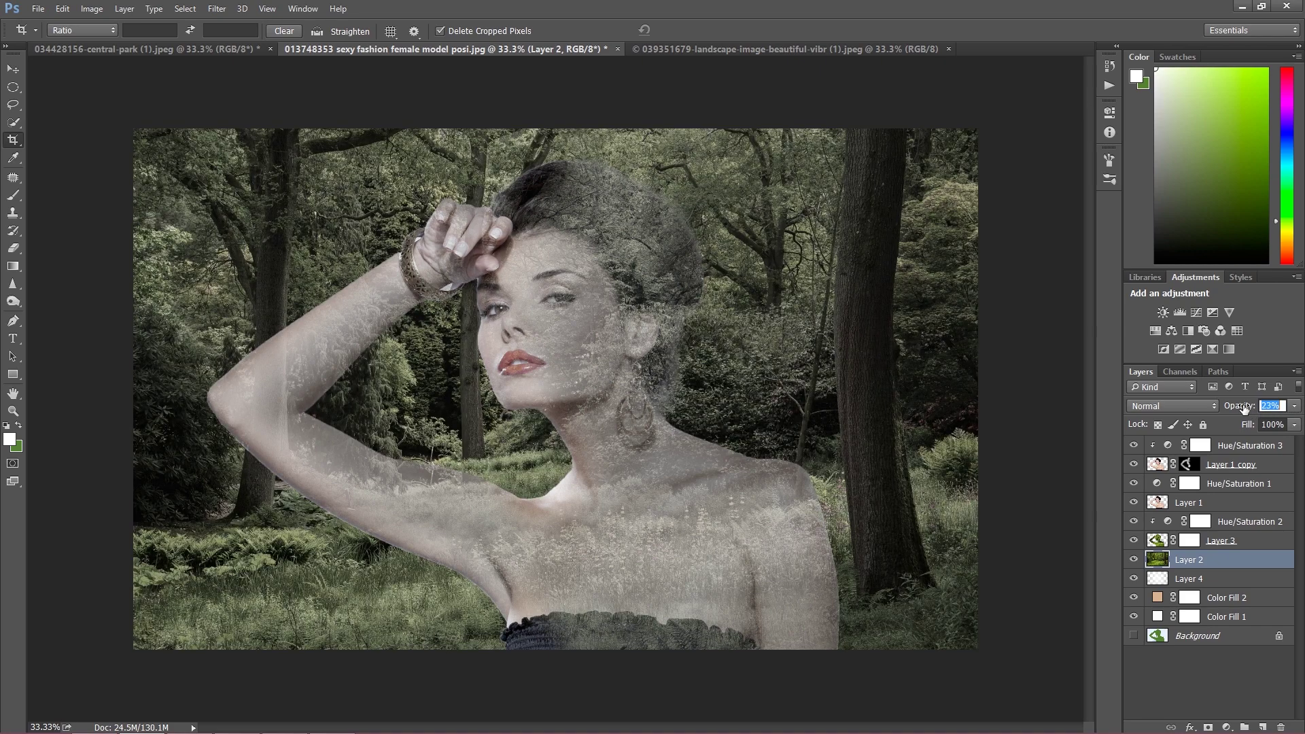
drag(1243, 408, 1240, 407)
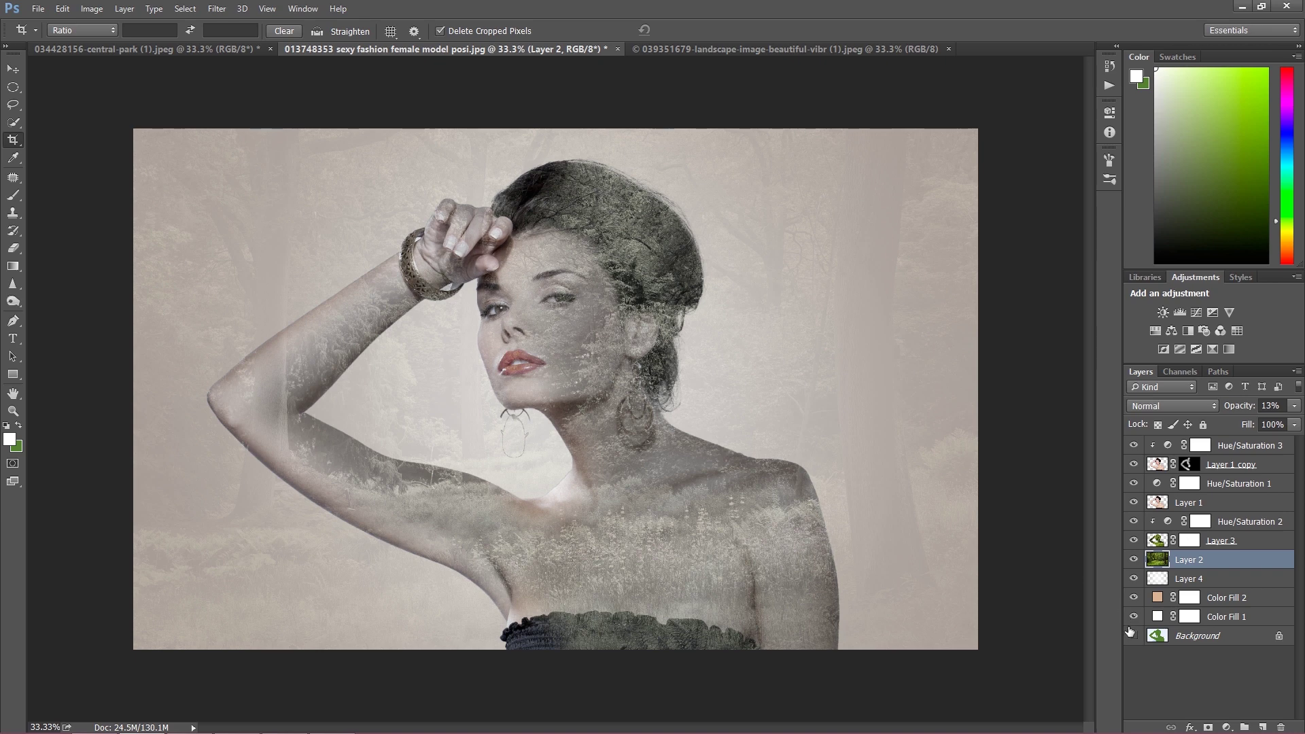
click(1226, 726)
- Add a Curves adjustment, pull the RGB curve down, and raise the Red curve
click(1151, 492)
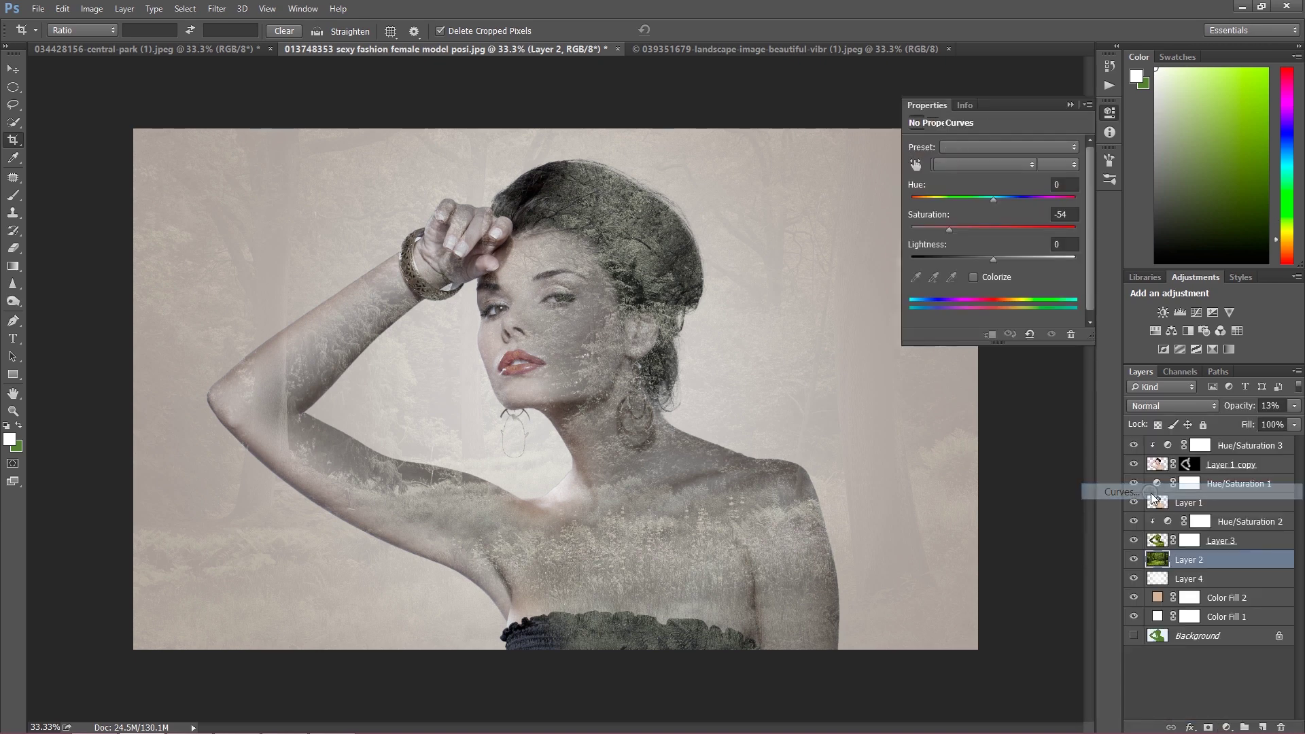
drag(981, 271, 981, 302)
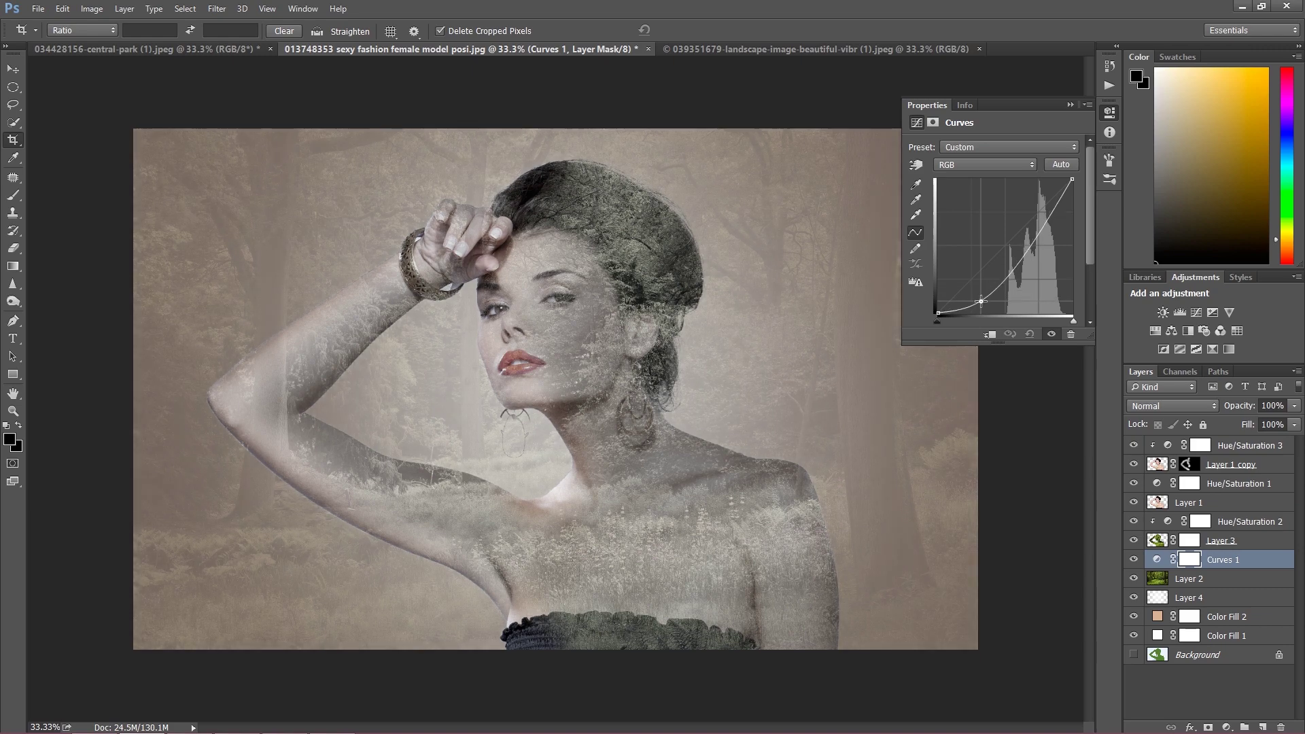
click(1019, 258)
click(964, 167)
click(964, 188)
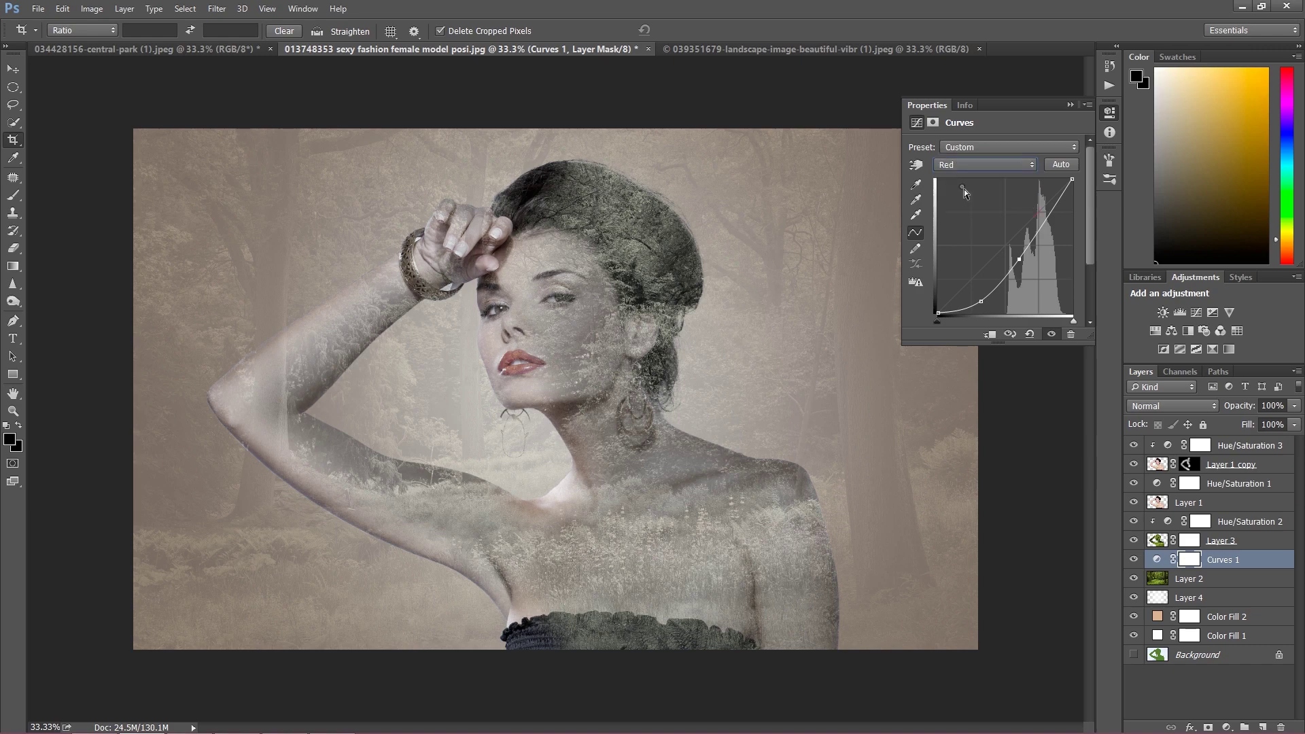
drag(984, 247, 988, 274)
- Lift the Blue shadows and lower the Blue midtones to warm the image toward beige
click(986, 164)
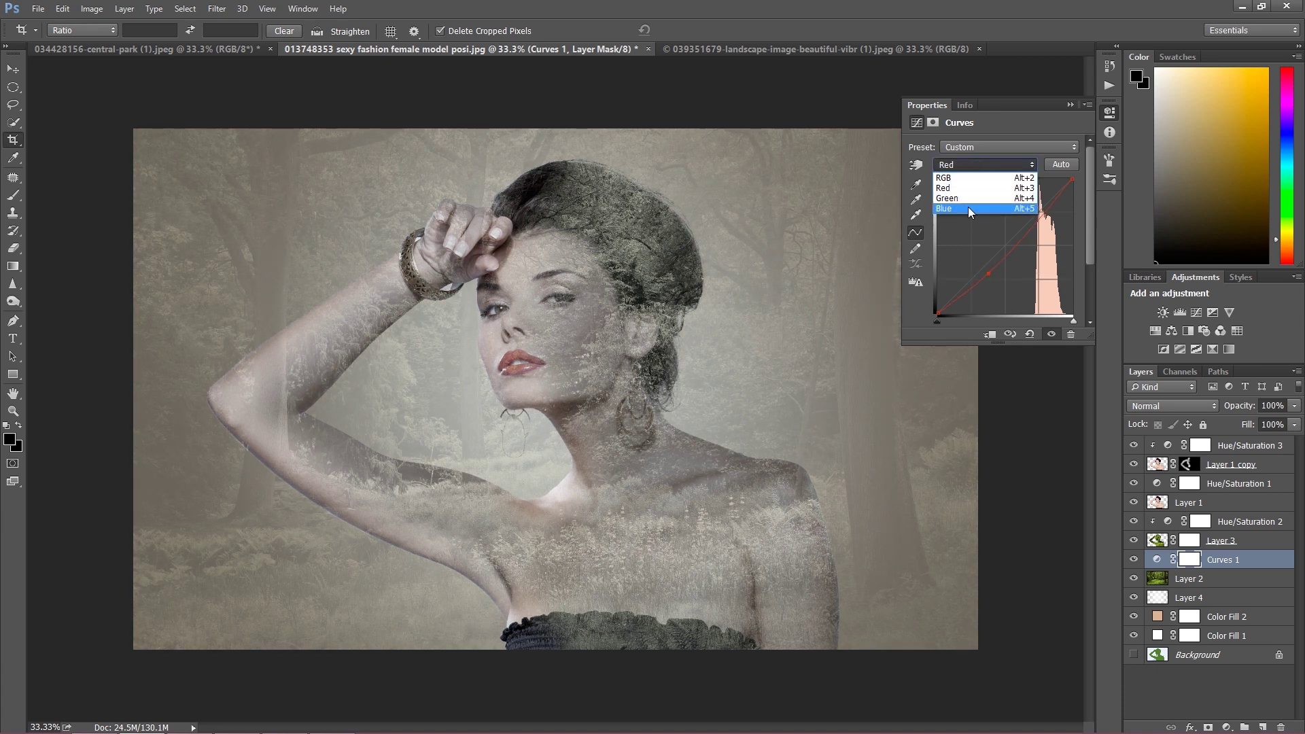
click(968, 207)
drag(937, 310, 940, 275)
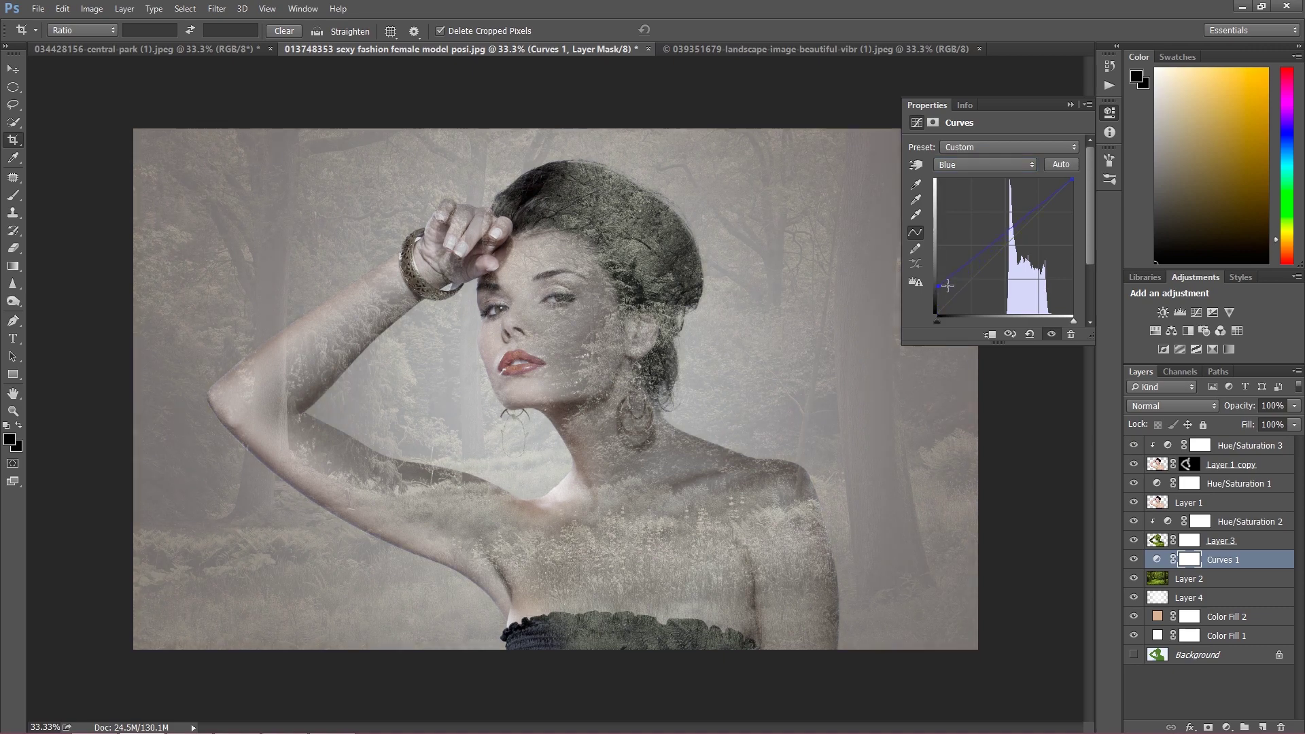
click(985, 249)
drag(981, 248, 1000, 250)
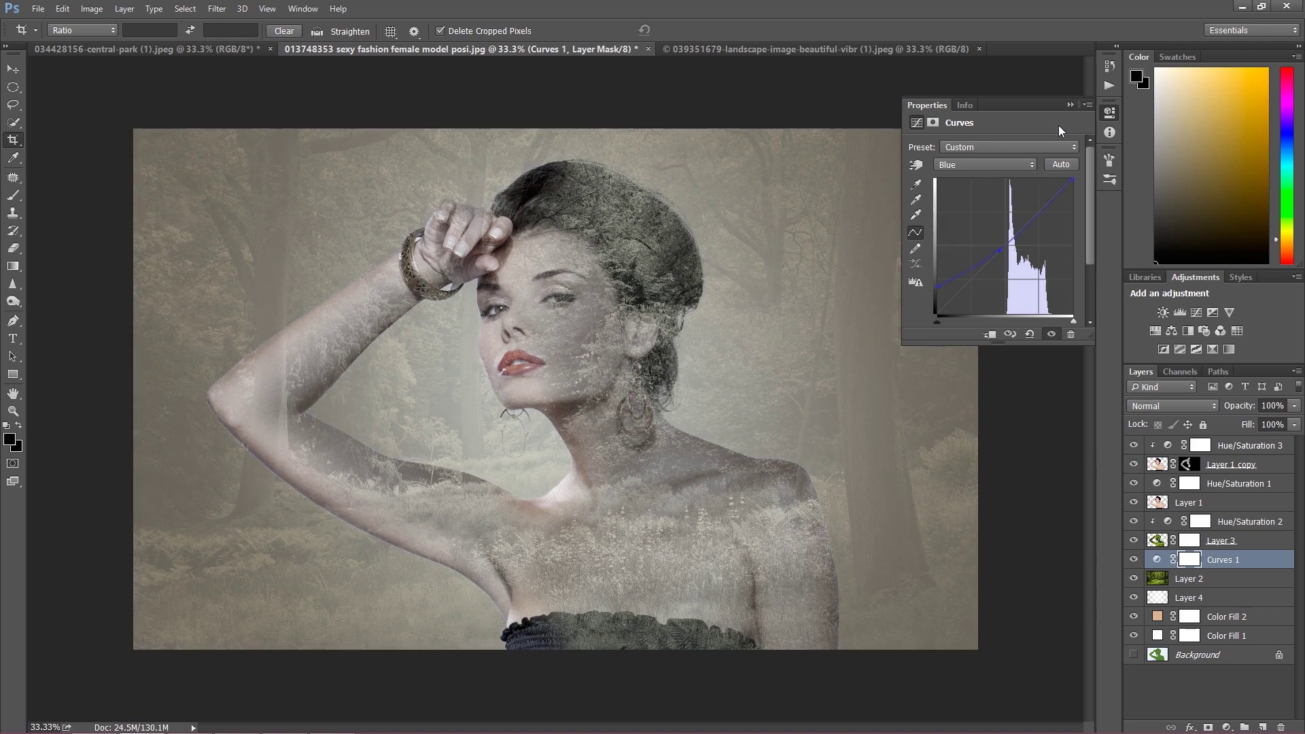
click(1070, 105)
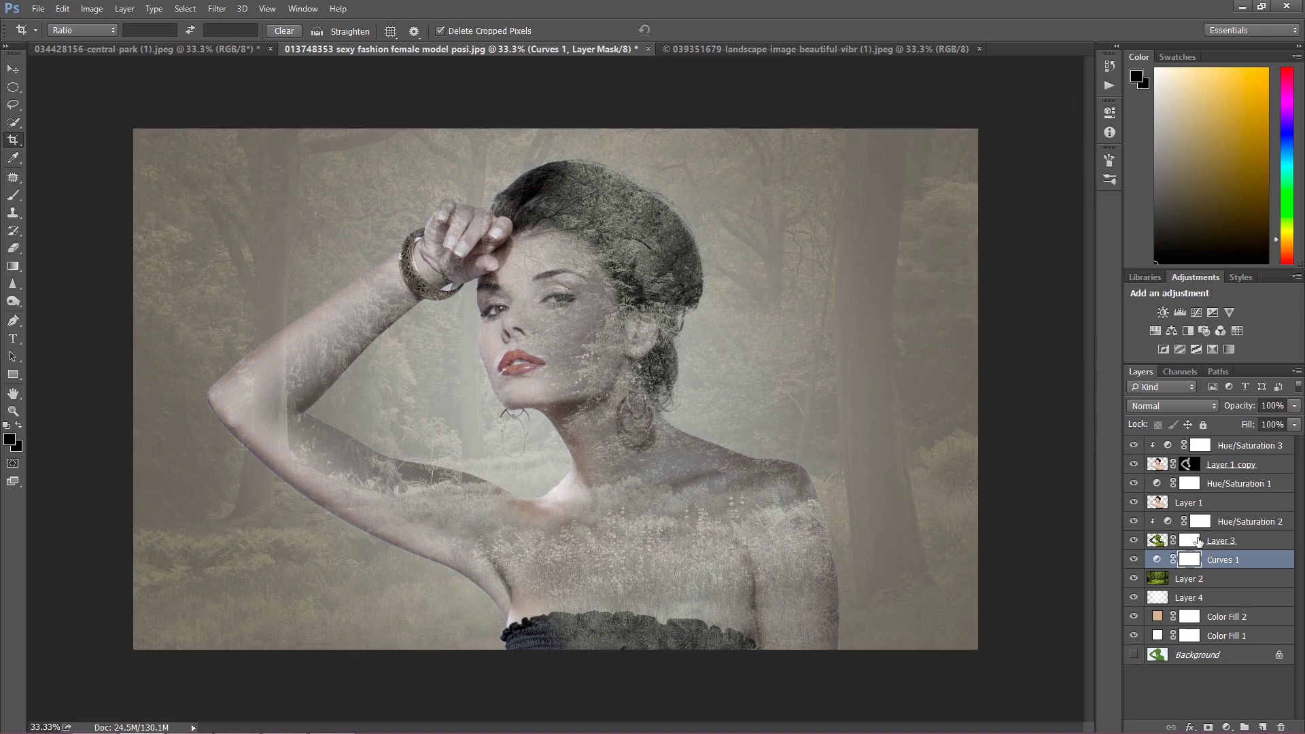
click(1196, 578)
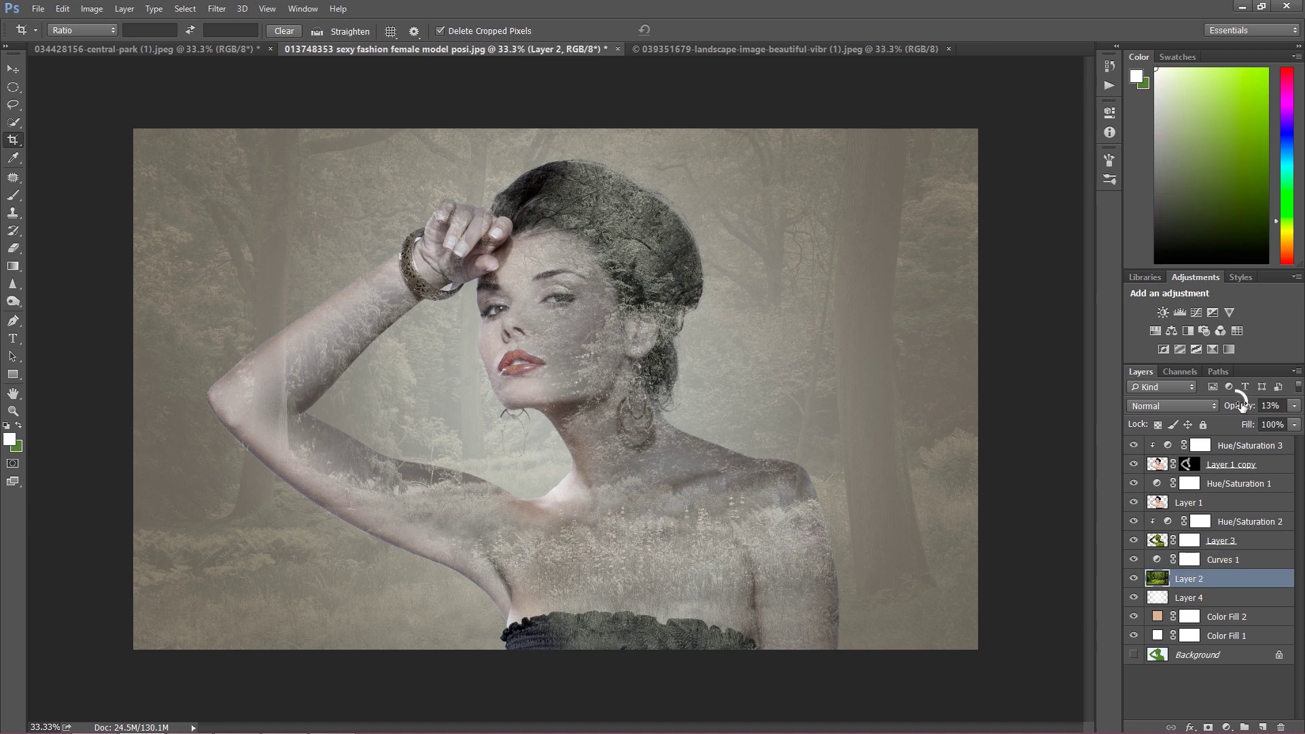
- Fade Layer 2 to 7% opacity and apply a 15-pixel Gaussian Blur
click(1240, 405)
drag(1238, 407, 1236, 407)
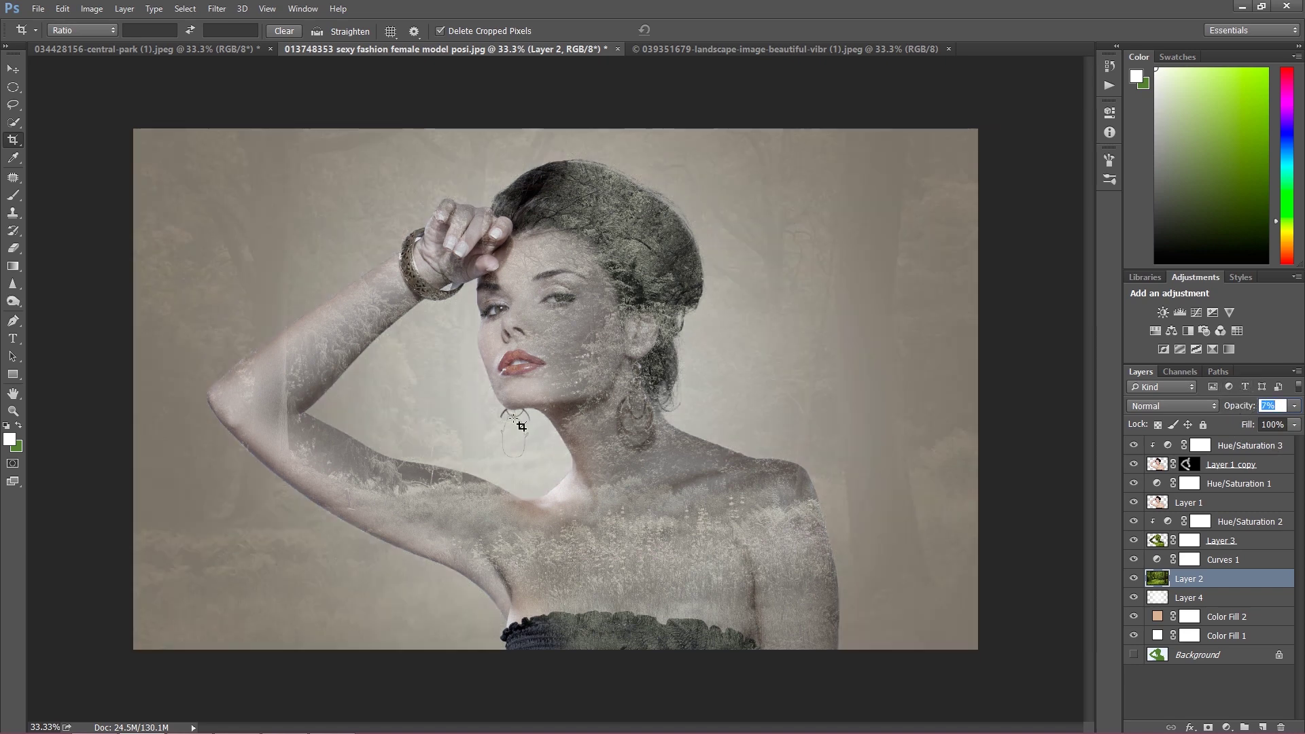
click(217, 8)
mouse_move(347, 197)
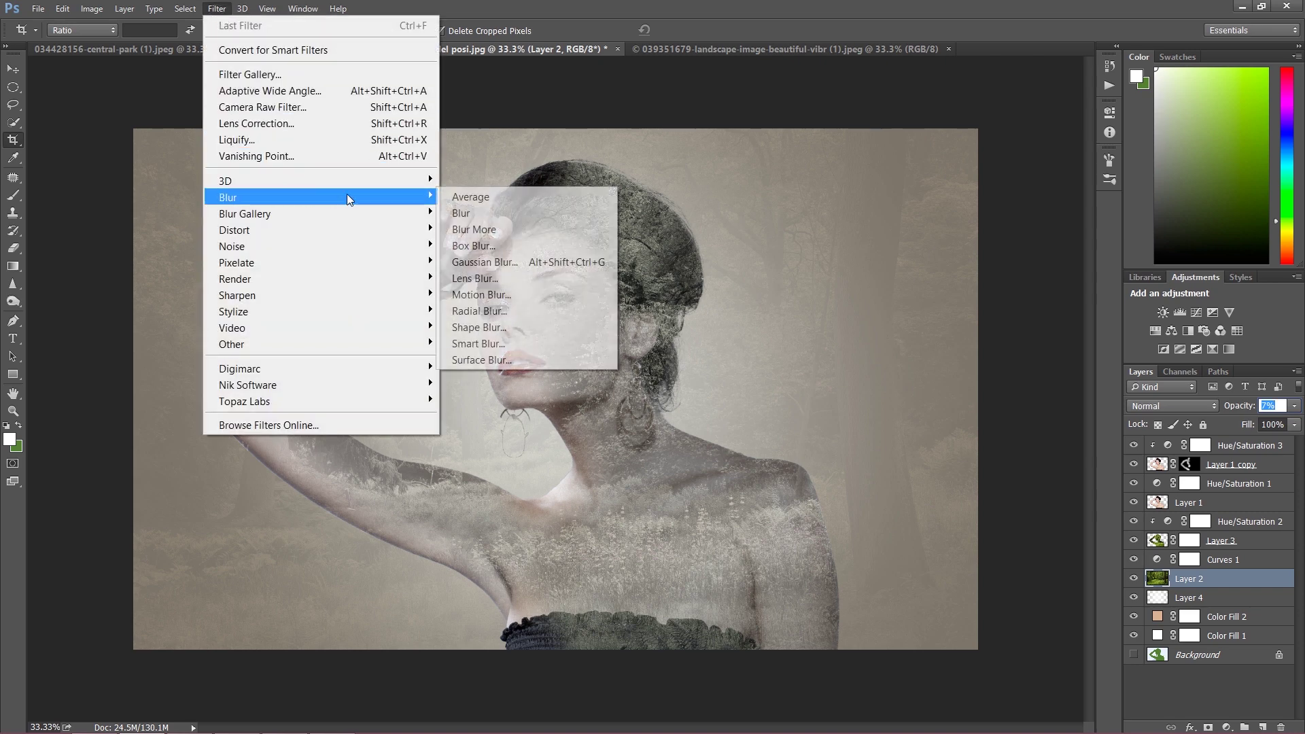
click(500, 263)
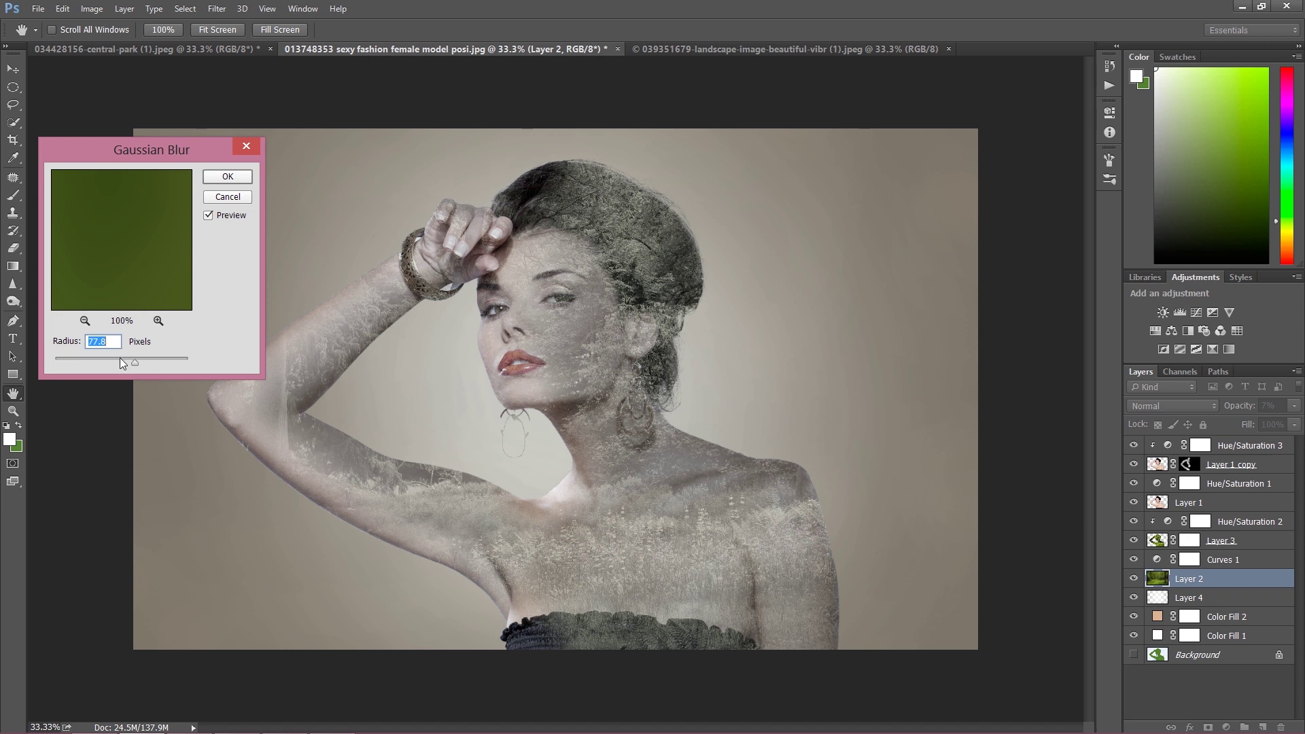
drag(120, 358, 113, 360)
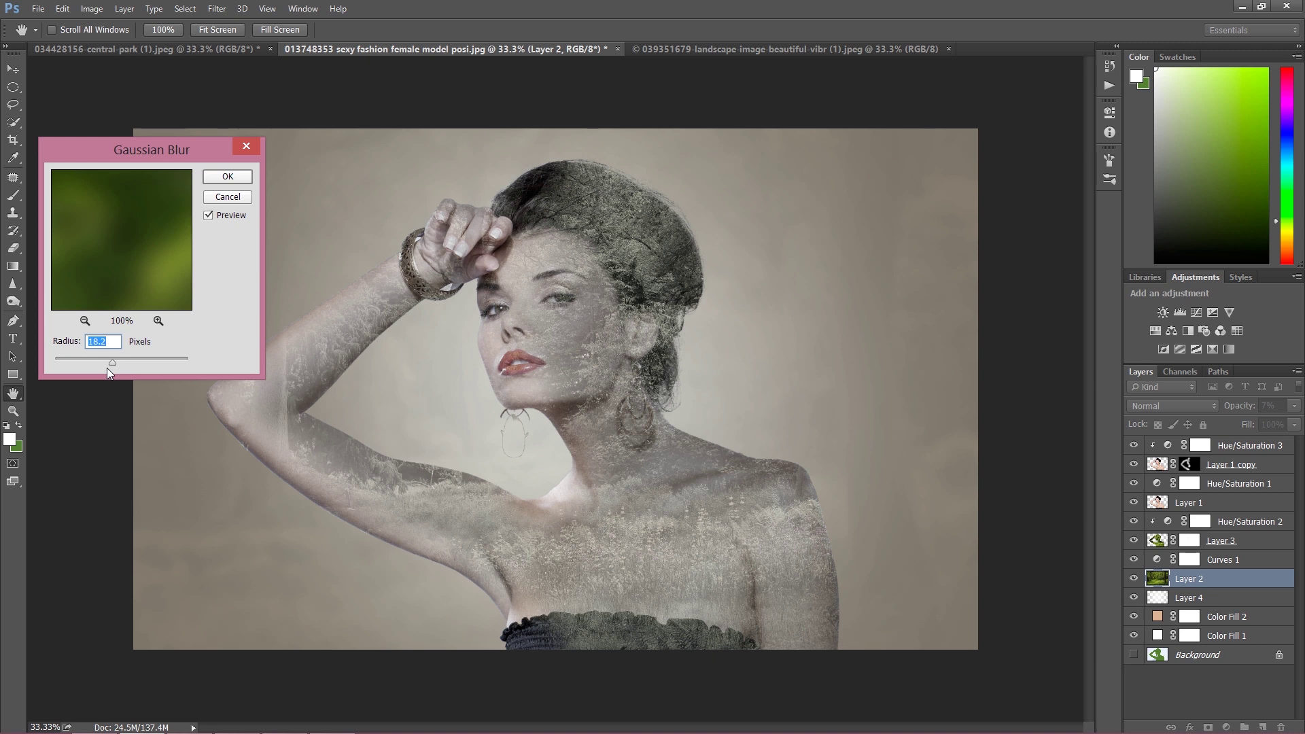
drag(108, 363, 108, 362)
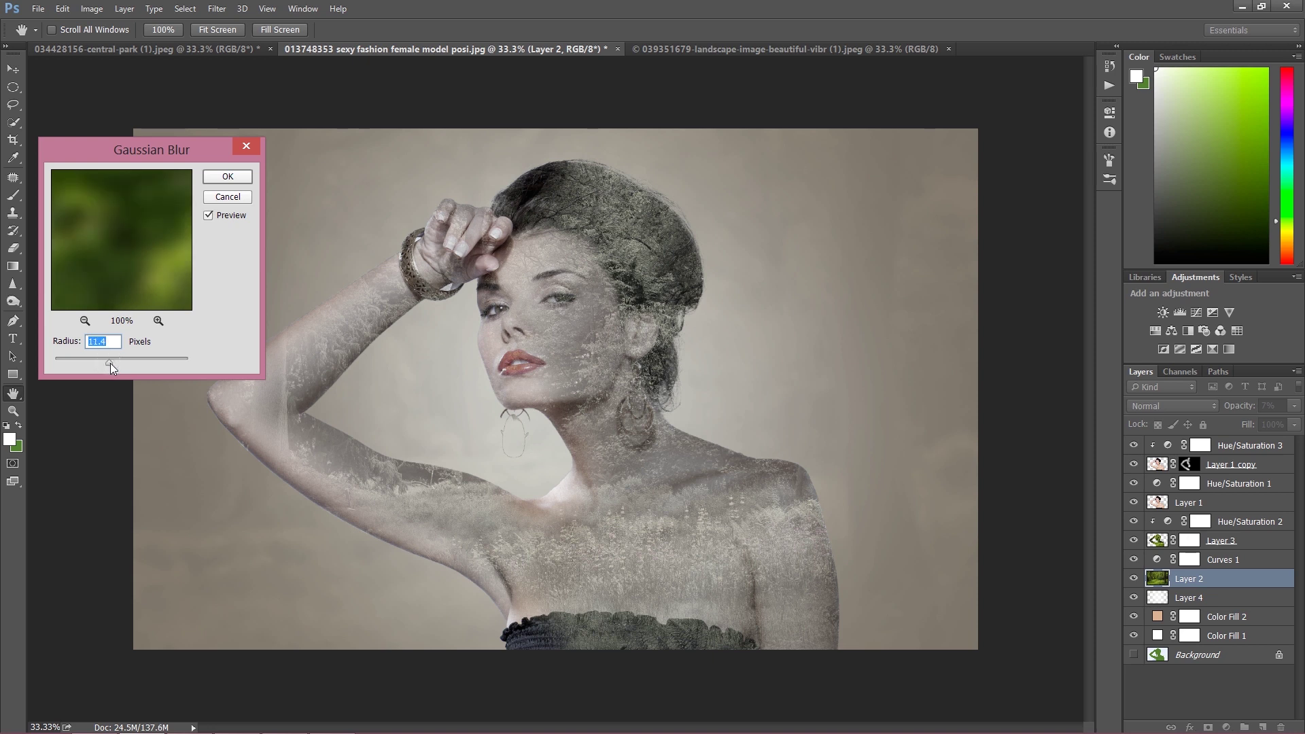
click(104, 341)
key(BackSpace)
key(BackSpace)
key(BackSpace)
text(5)
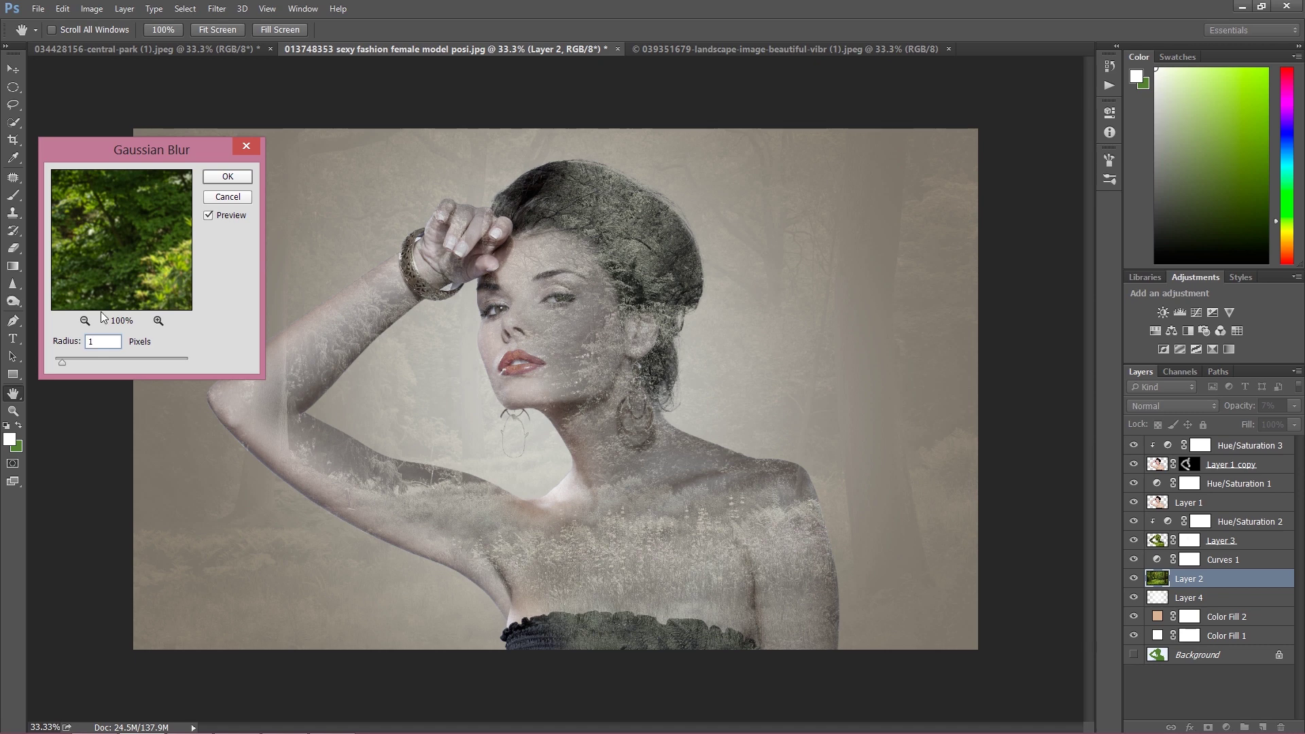
key(Return)
key(c)
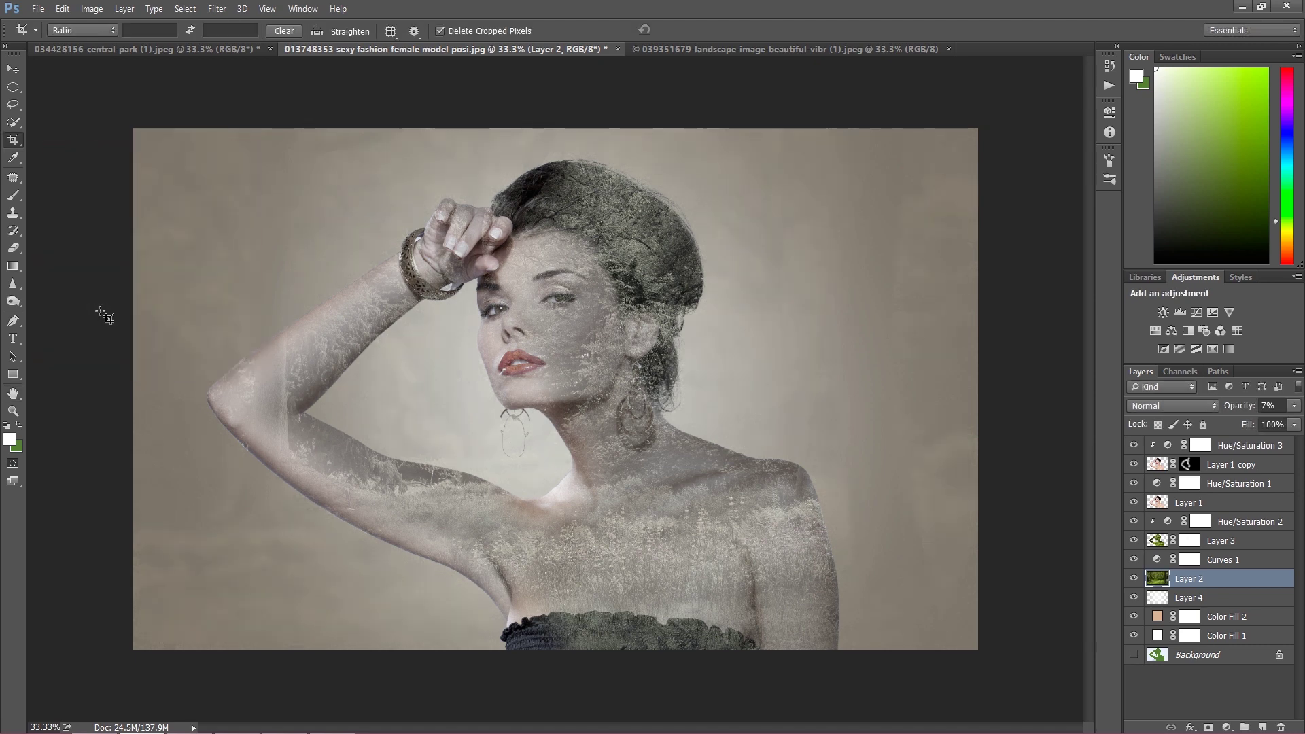